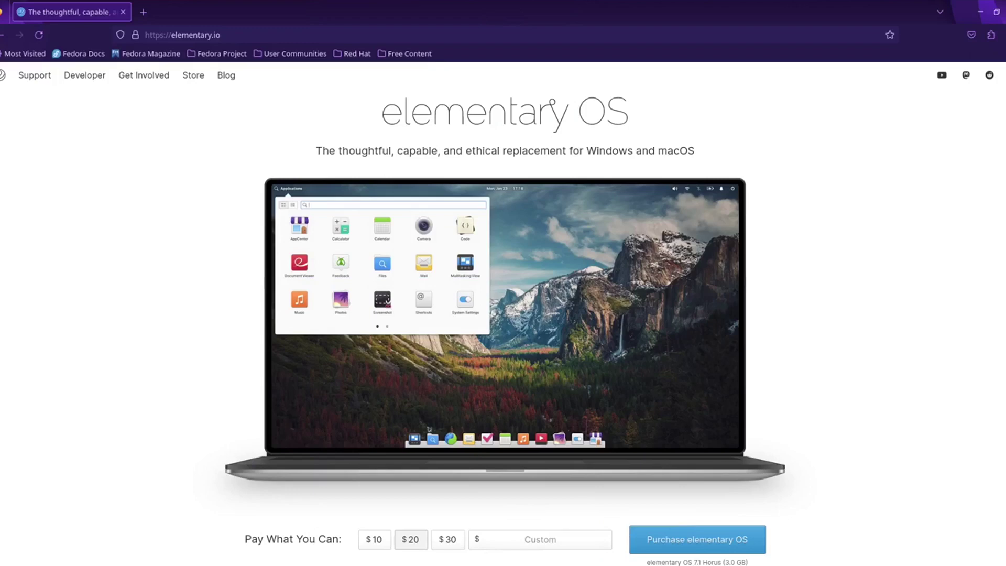
Step: Enter a $0 custom amount on the elementary OS download page
scroll(503, 315, "down", 1)
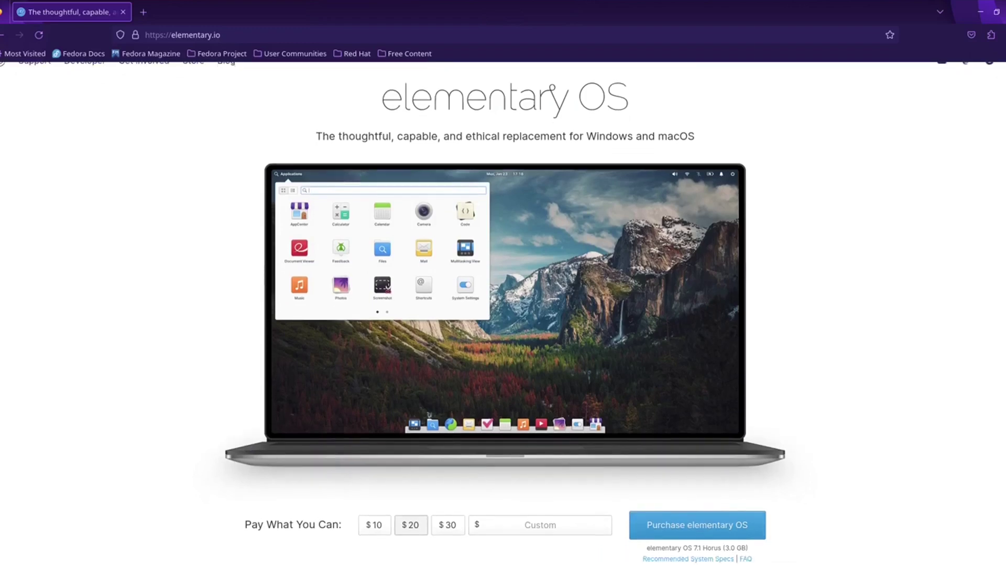
scroll(504, 314, "down", 1)
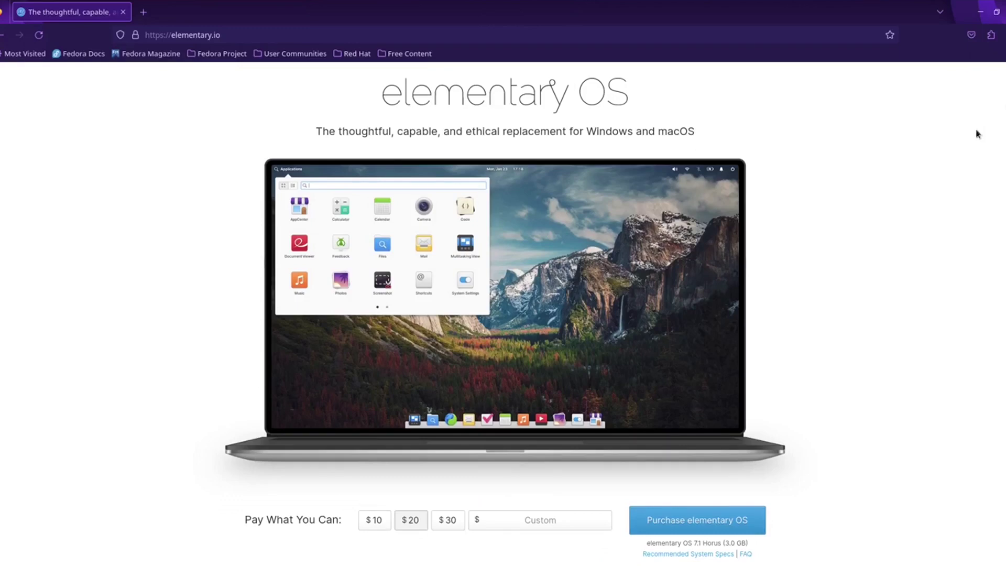
scroll(828, 352, "down", 5)
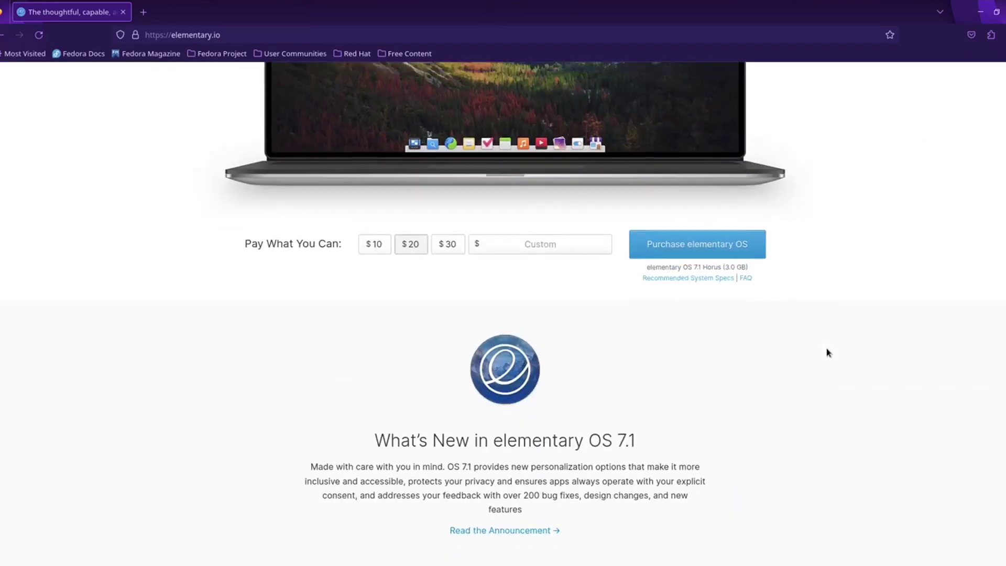
scroll(828, 352, "up", 3)
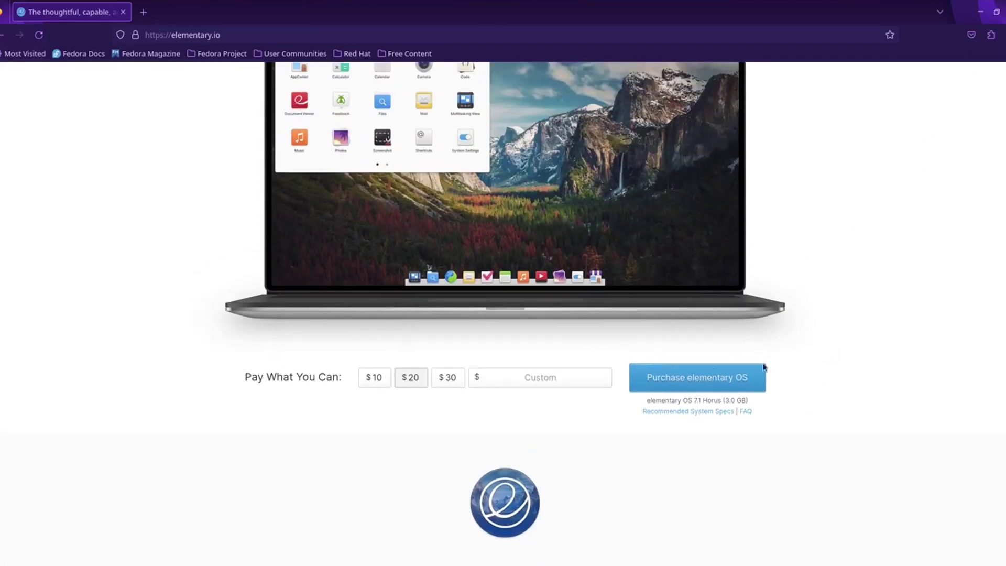
left_click(543, 381)
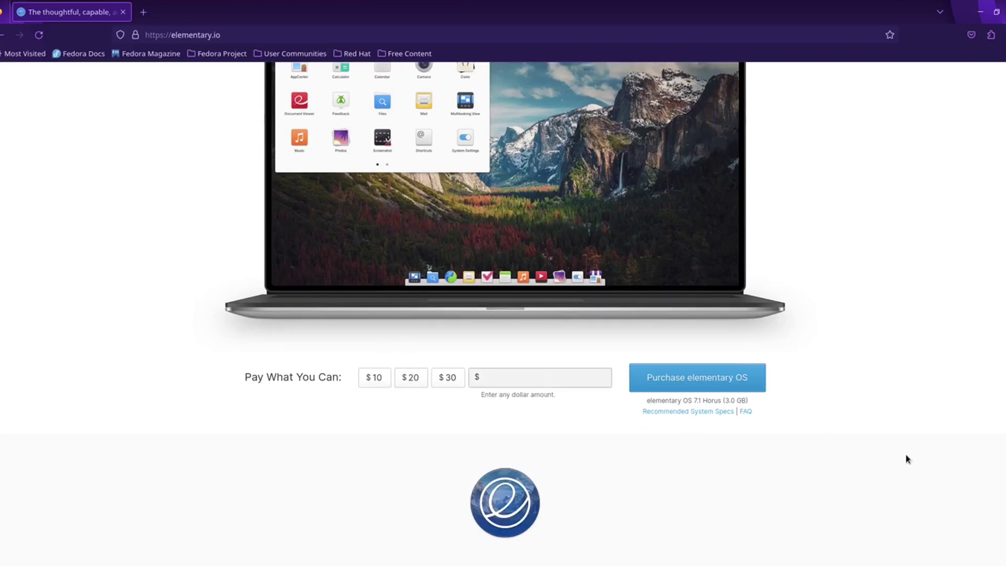
type("0")
left_click(902, 369)
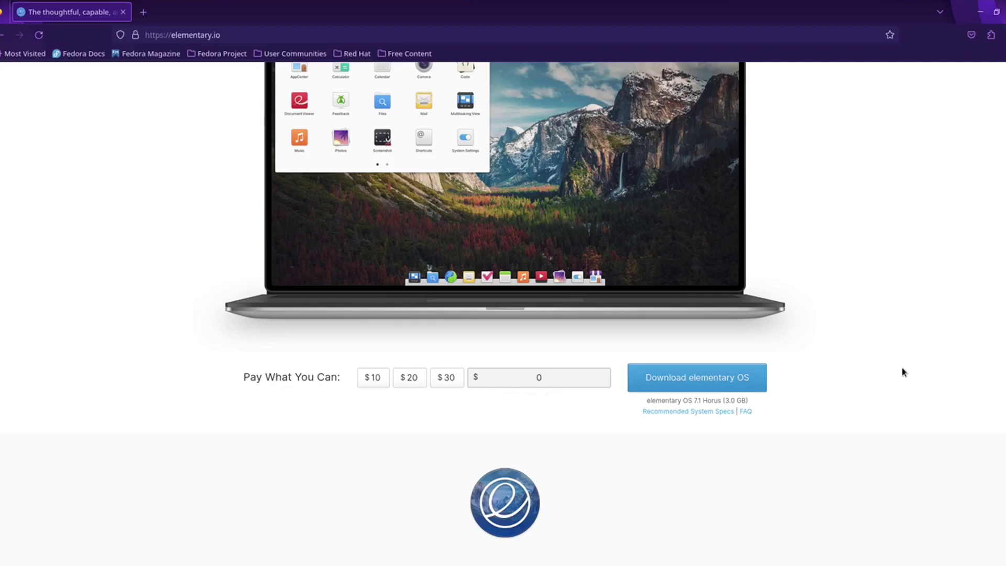
Step: Start the elementary OS 7.1 ISO download from a localized server, then cancel it
left_click(693, 381)
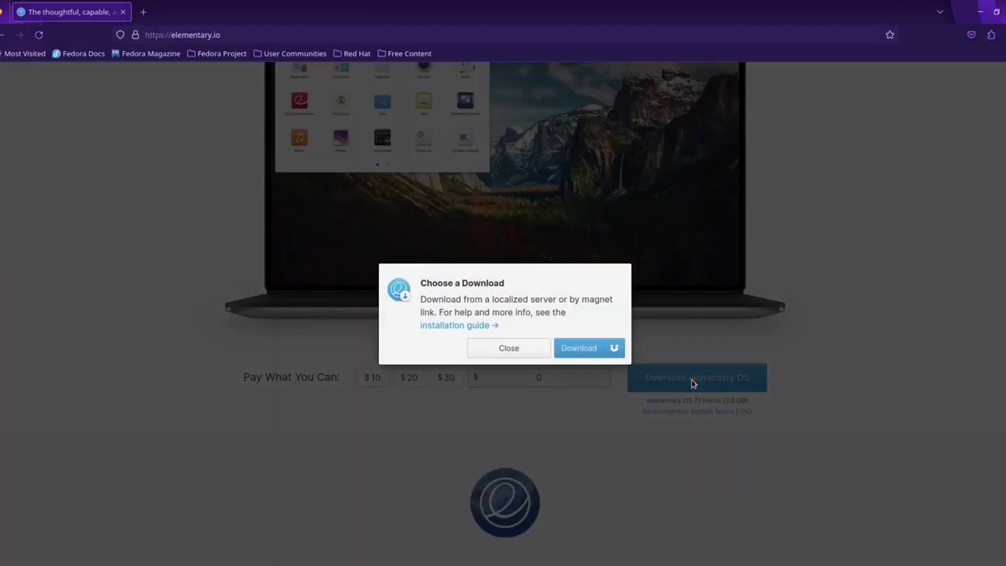
left_click(579, 348)
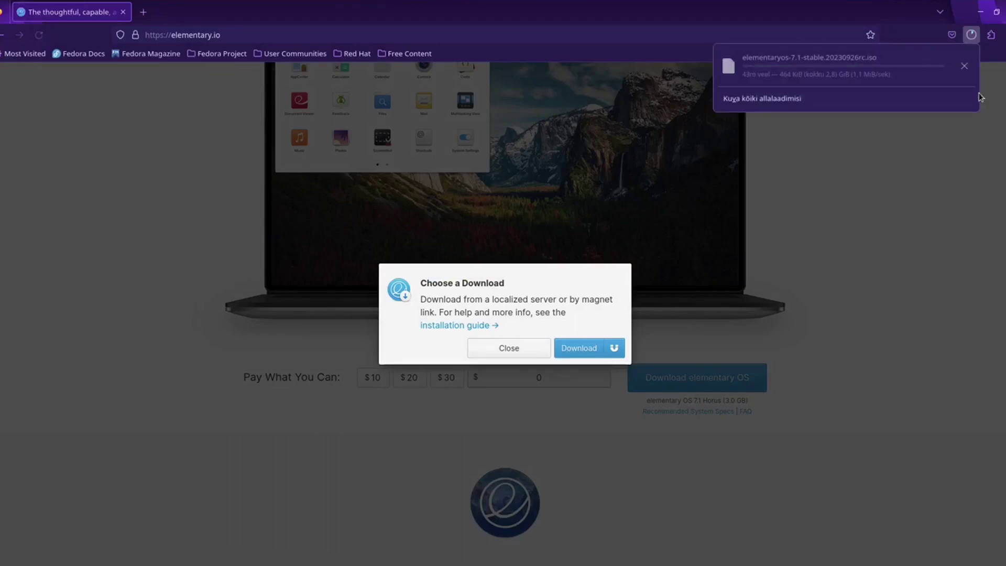
left_click(964, 66)
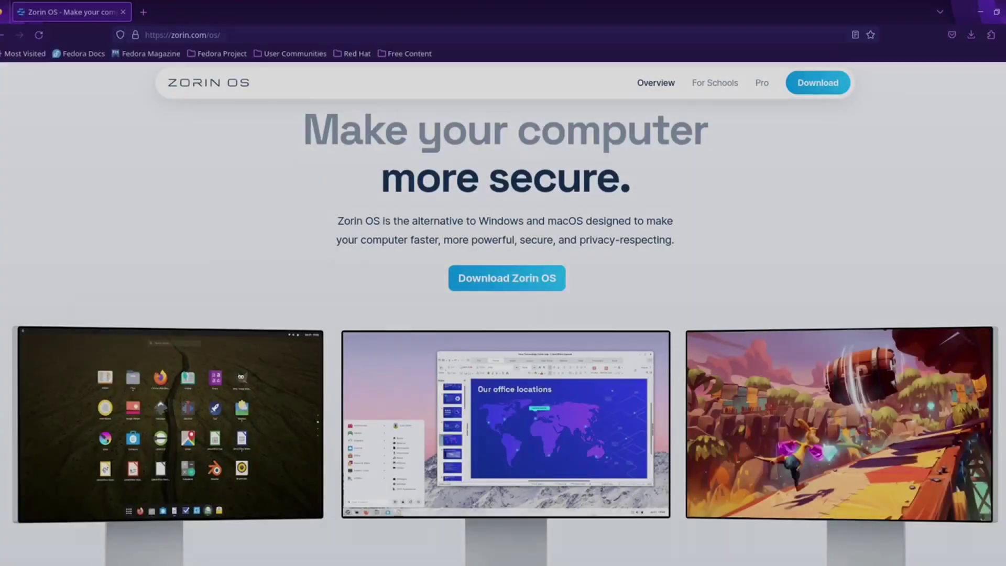
Step: Download the free Zorin OS 16.3 Core edition, skipping the newsletter signup
scroll(802, 224, "down", 15)
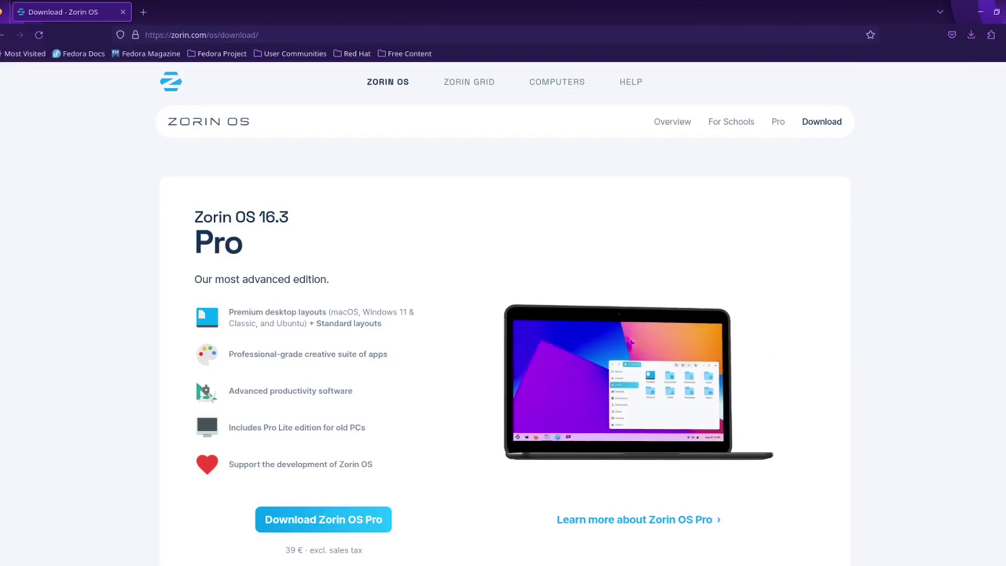
scroll(503, 315, "down", 3)
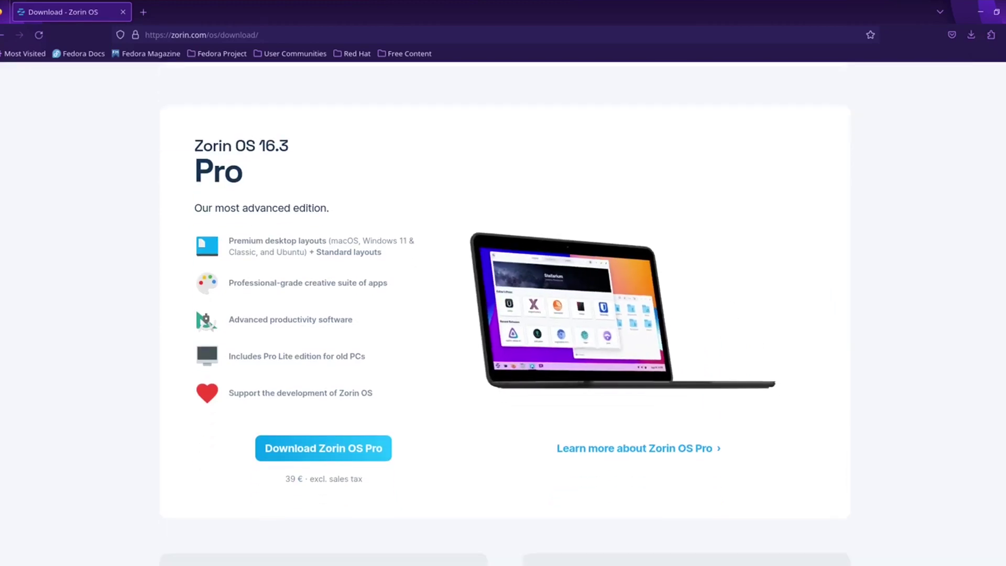
scroll(504, 315, "down", 5)
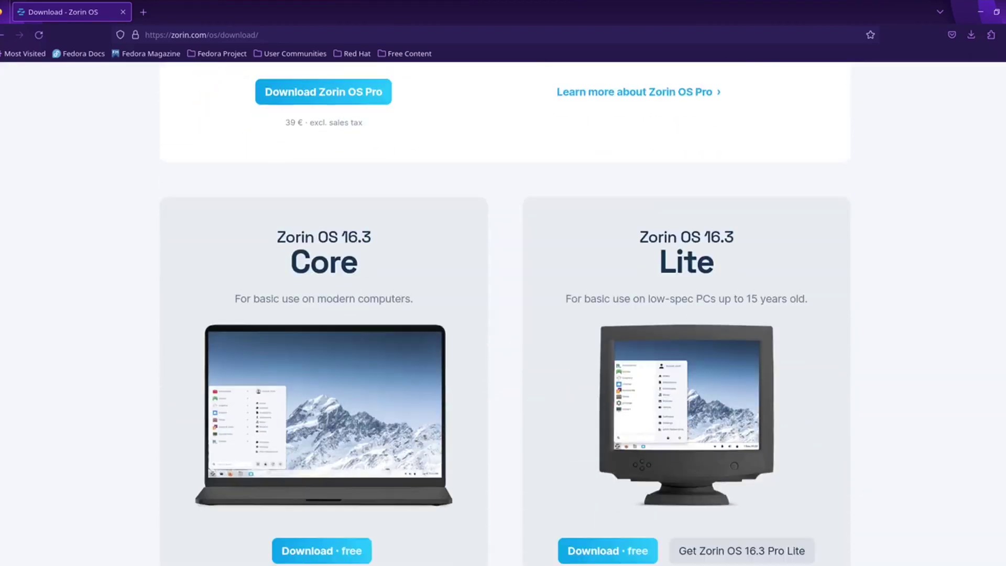
scroll(503, 315, "down", 3)
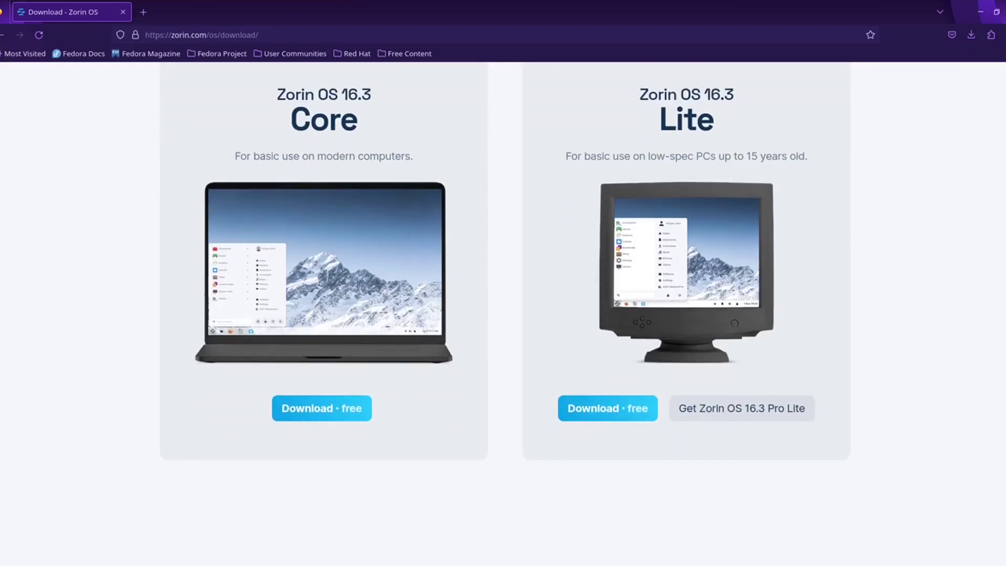
left_click(322, 410)
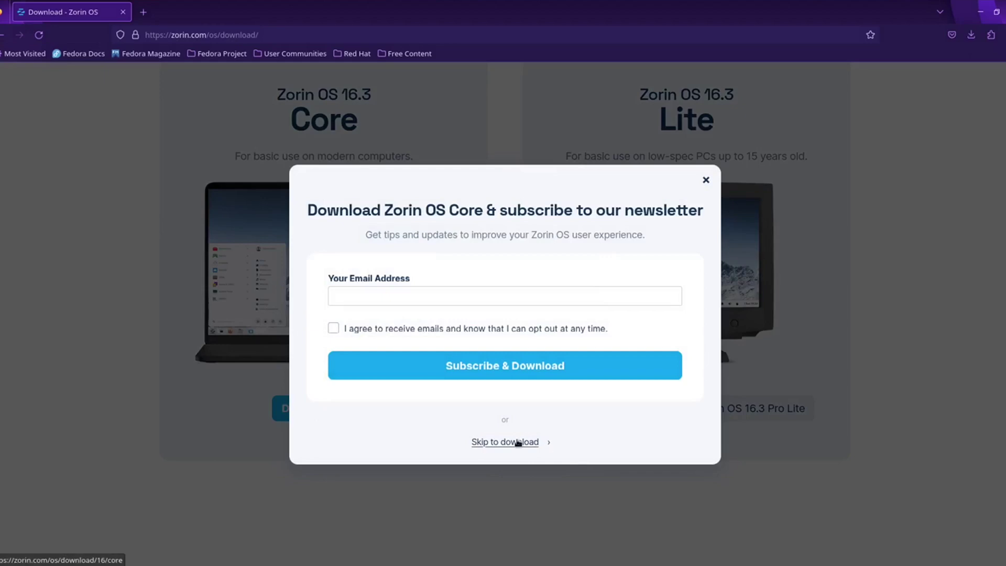
left_click(517, 442)
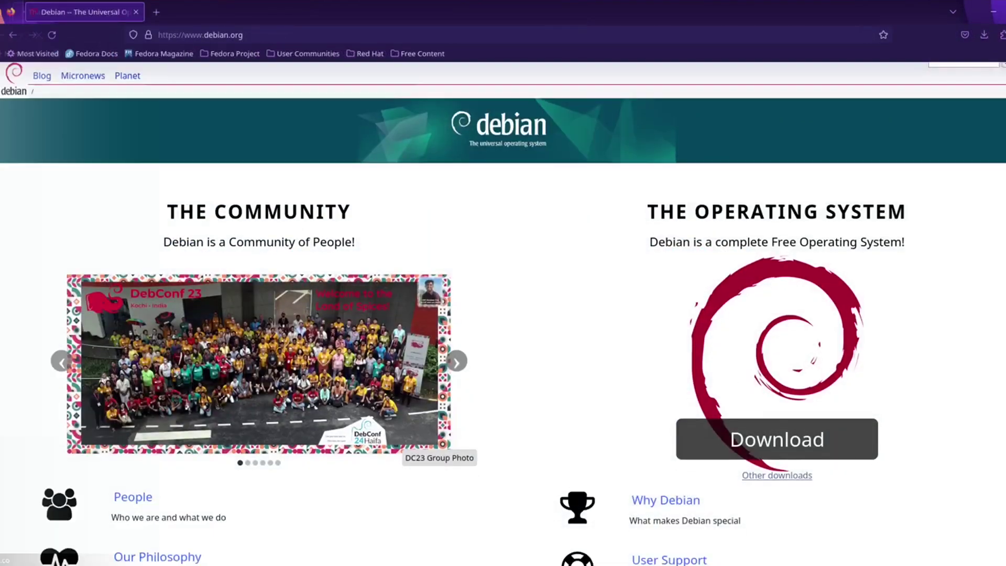
scroll(781, 346, "down", 3)
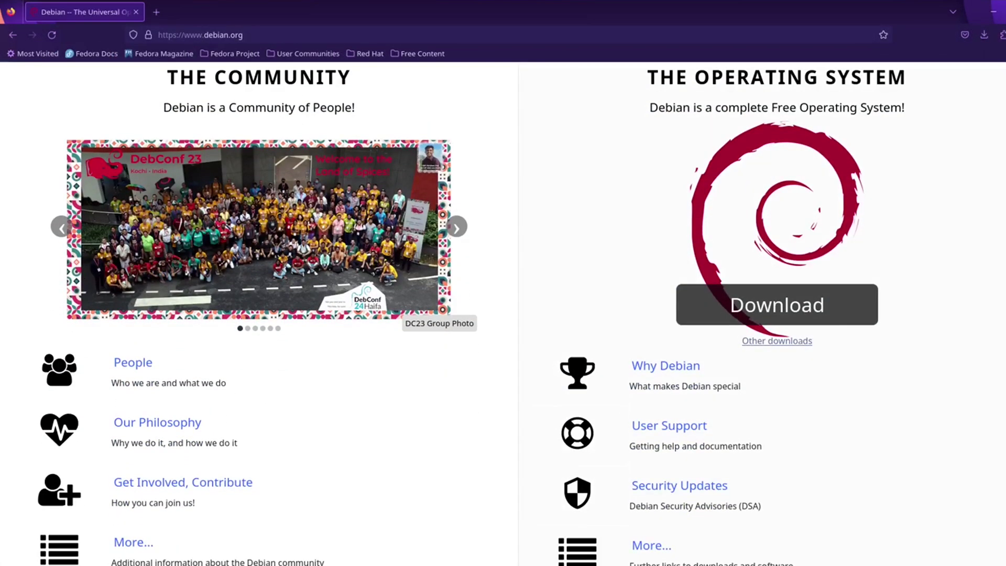
Step: Browse Debian's Other downloads page, return home, and start the debian-12.2.0-amd64-netinst download
left_click(781, 341)
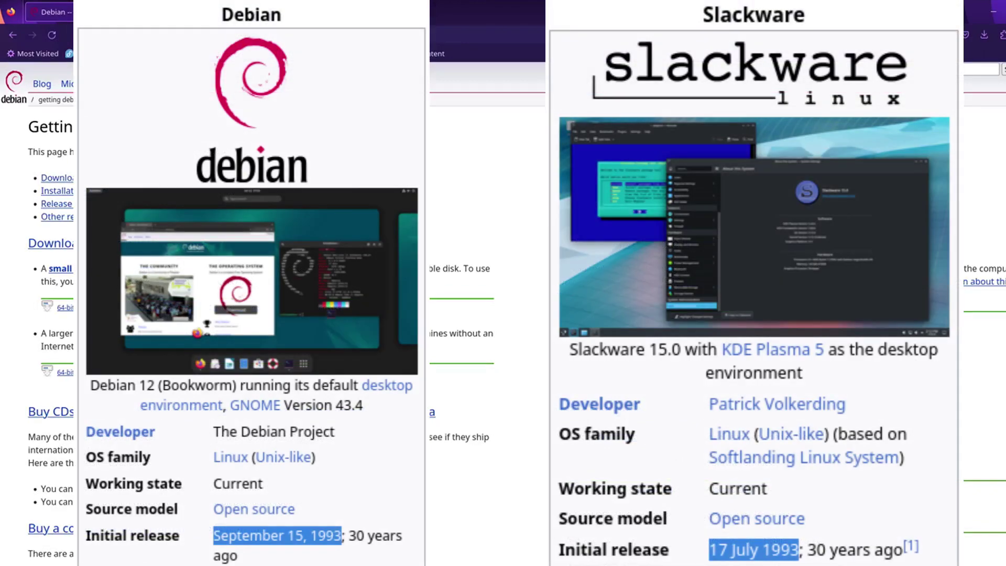
scroll(917, 364, "down", 8)
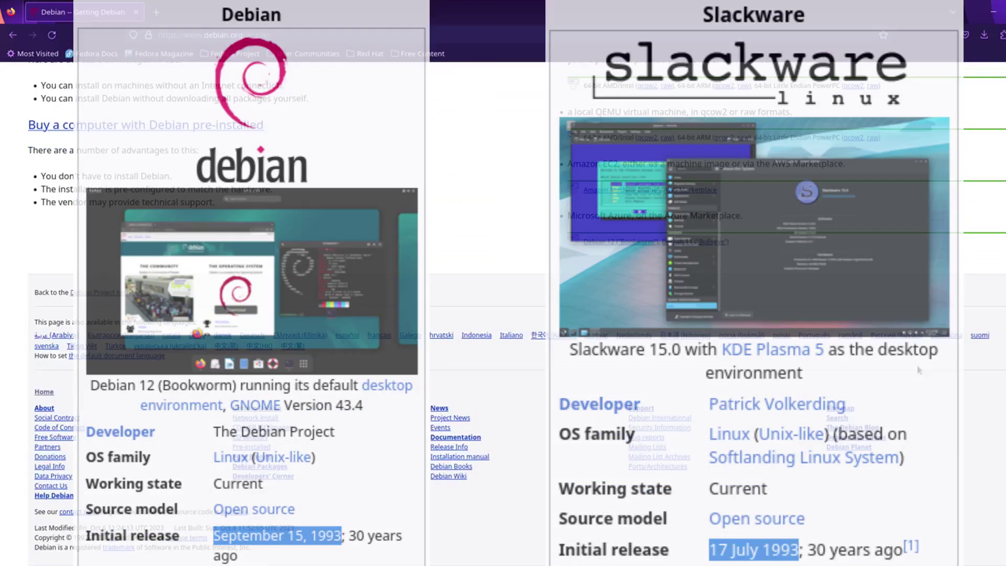
scroll(504, 315, "up", 10)
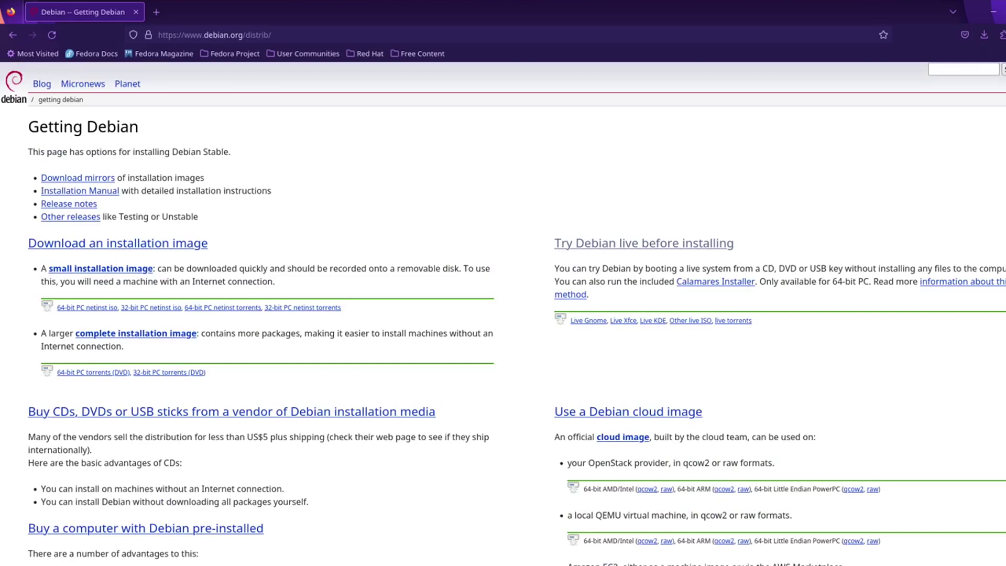
key("alt+Left")
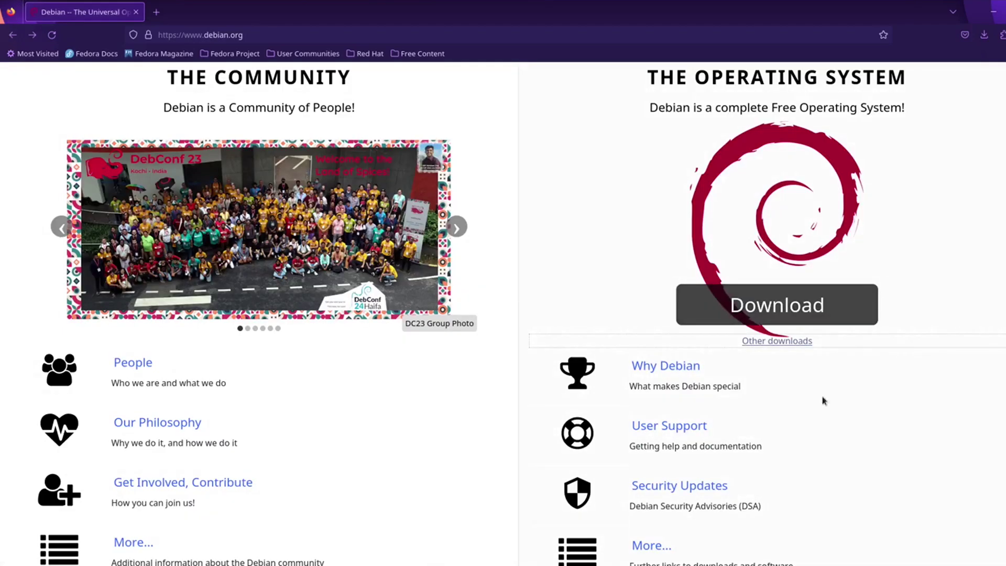
left_click(770, 314)
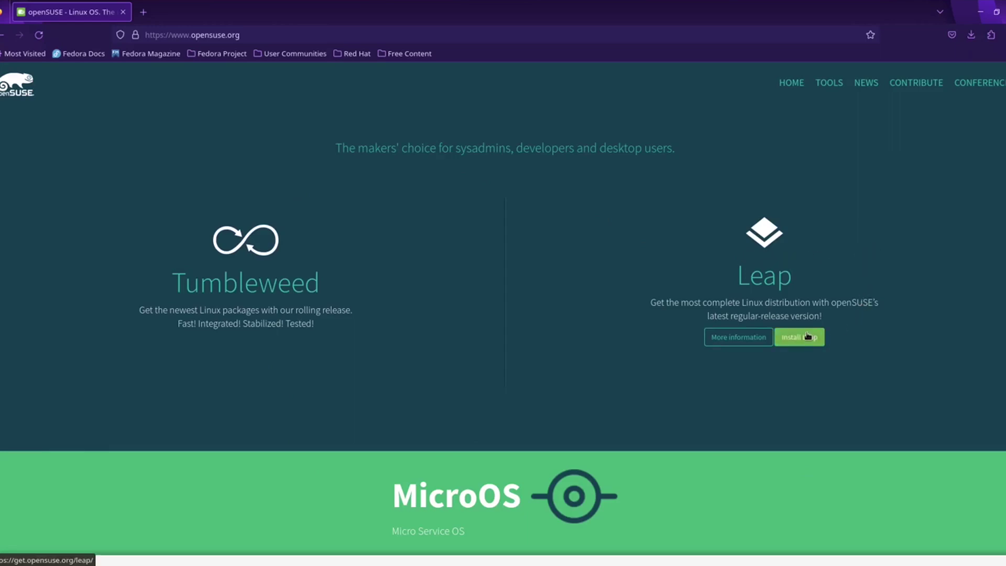
Step: View the openSUSE Leap install page, then download the KDE neon User Edition Live/Install image
left_click(813, 336)
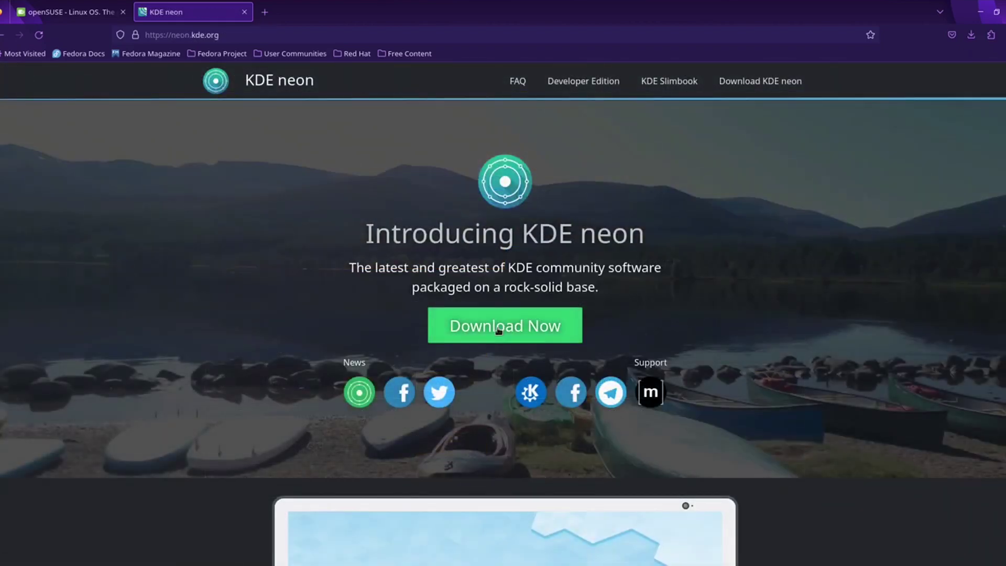
left_click(498, 331)
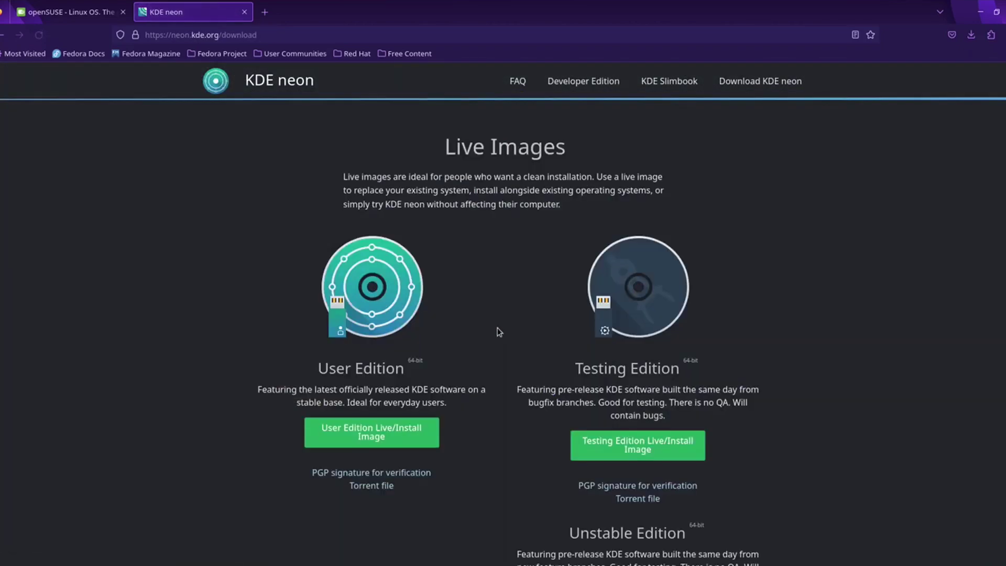
scroll(805, 270, "down", 4)
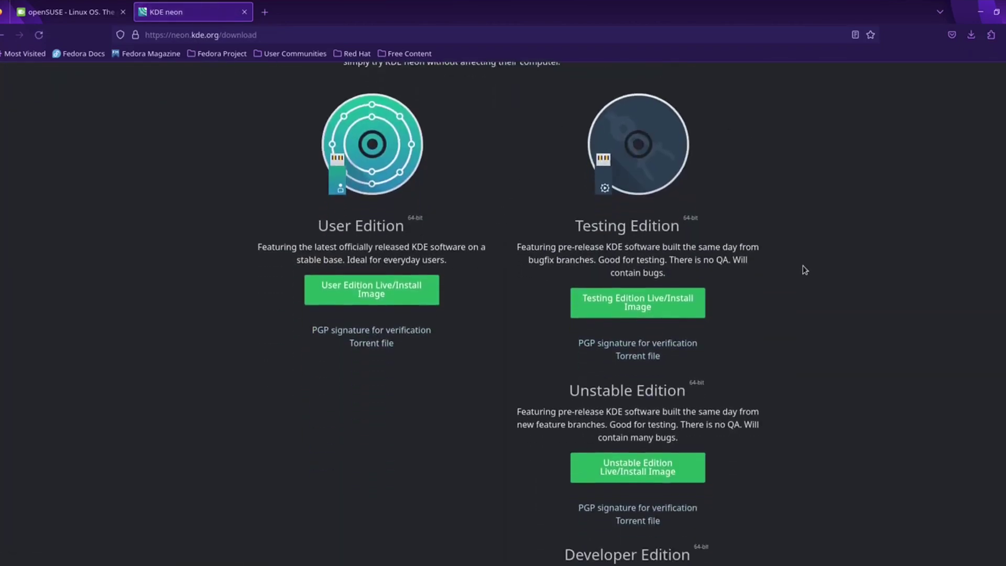
scroll(805, 270, "down", 1)
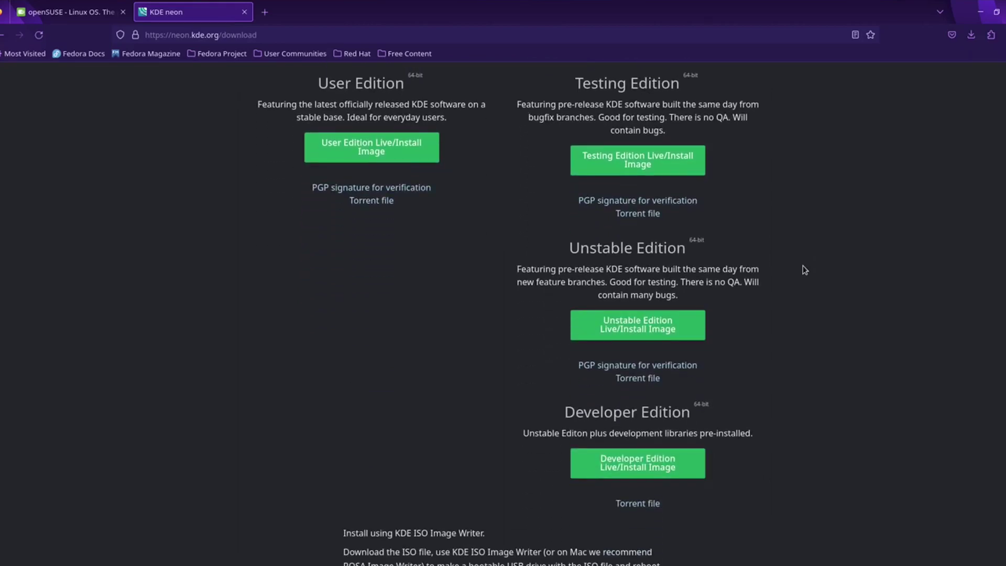
scroll(802, 246, "down", 4)
scroll(800, 241, "up", 6)
scroll(800, 240, "down", 7)
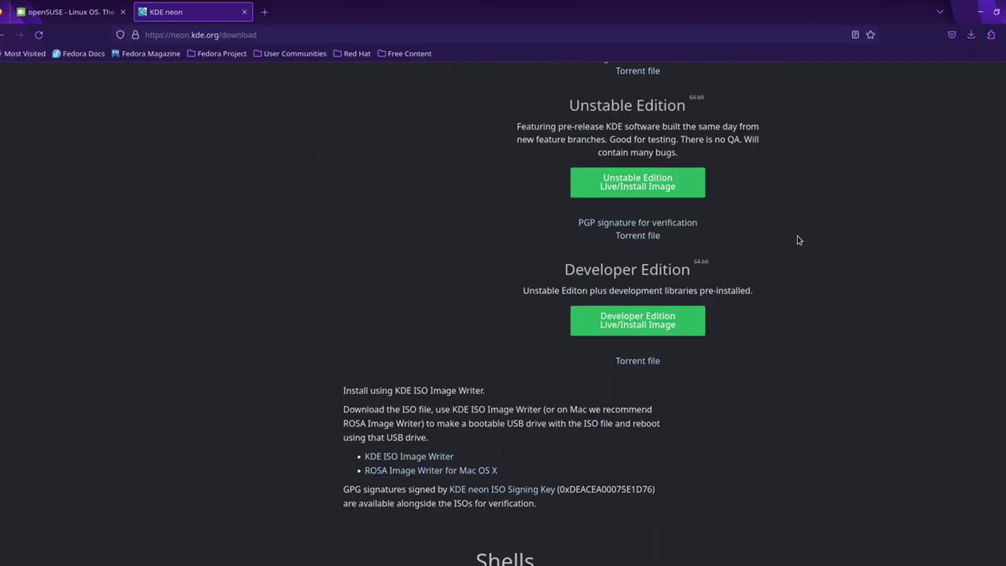
scroll(799, 240, "up", 7)
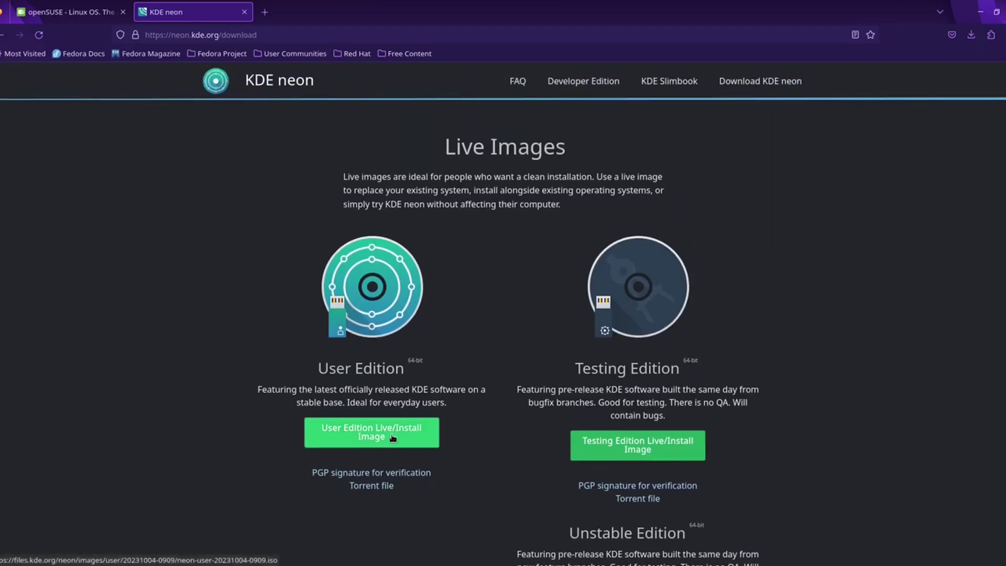
left_click(392, 438)
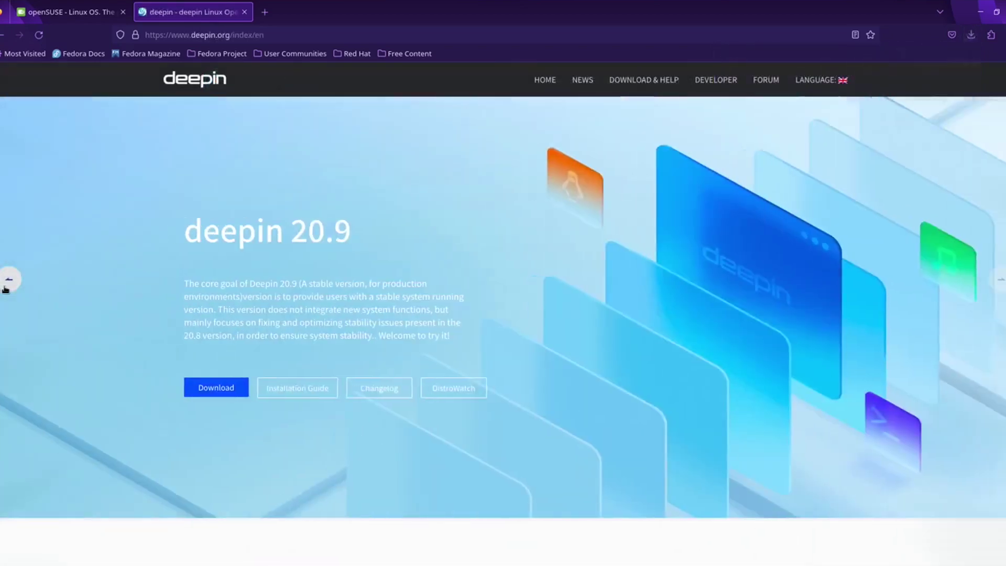
Step: Use the blue Download button under deepin 20.9 on deepin.org
left_click(222, 390)
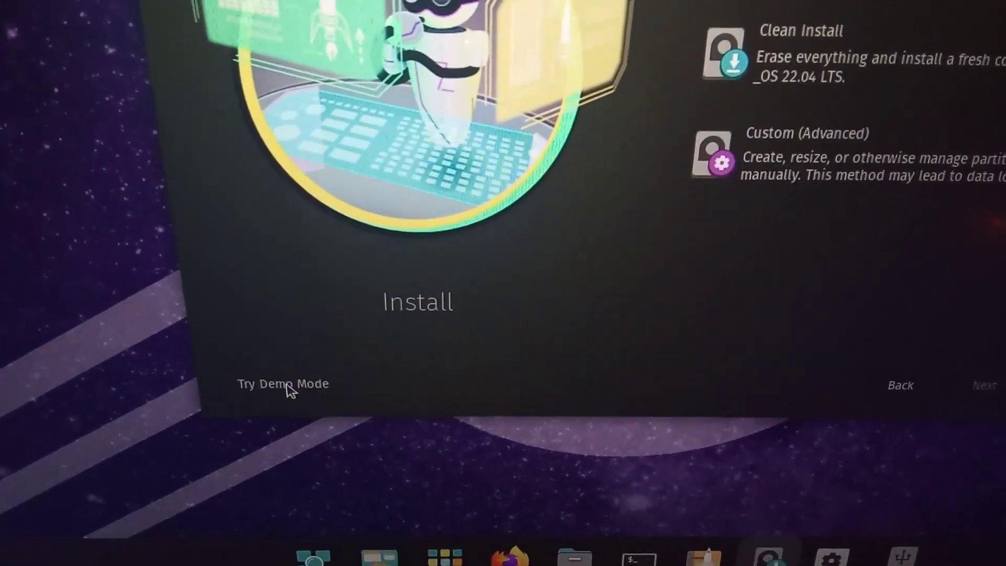
Step: Choose Try Demo Mode in the Pop!_OS installer to use the live desktop
left_click(278, 380)
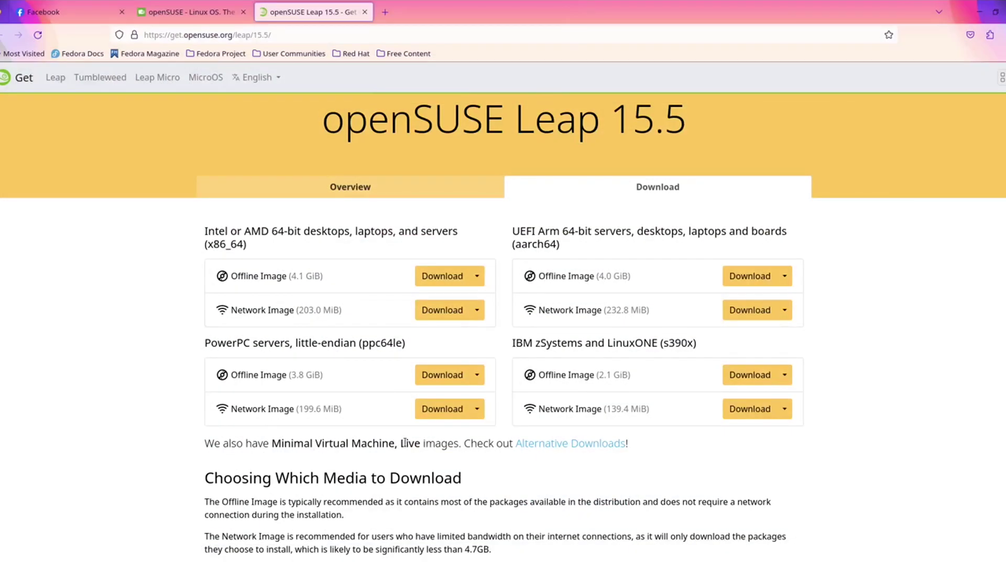
Step: Show Leap 15.5's Alternative Downloads and scroll to the Live images options
left_click_drag(402, 445, 457, 448)
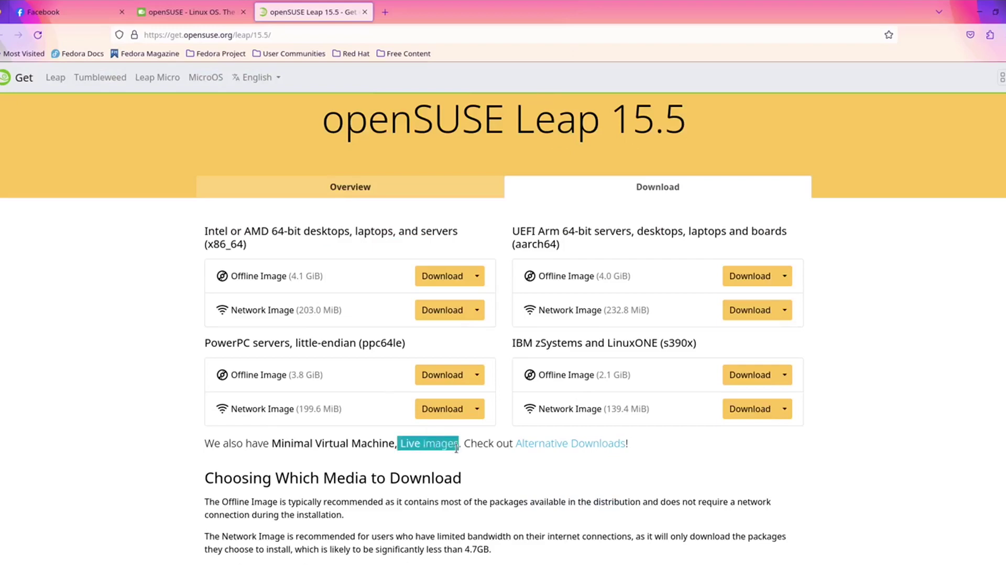
left_click(464, 476)
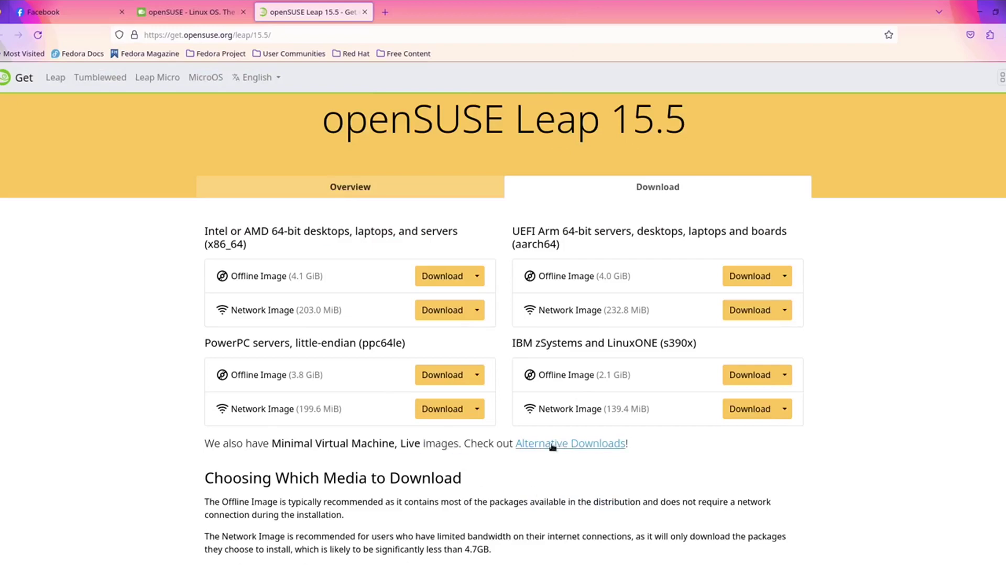
left_click(561, 445)
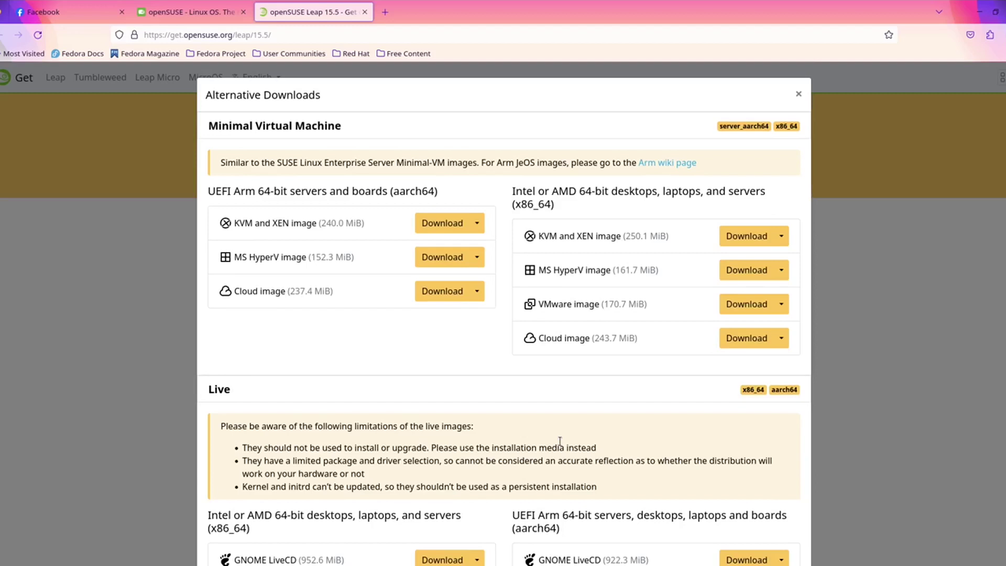
scroll(448, 288, "down", 3)
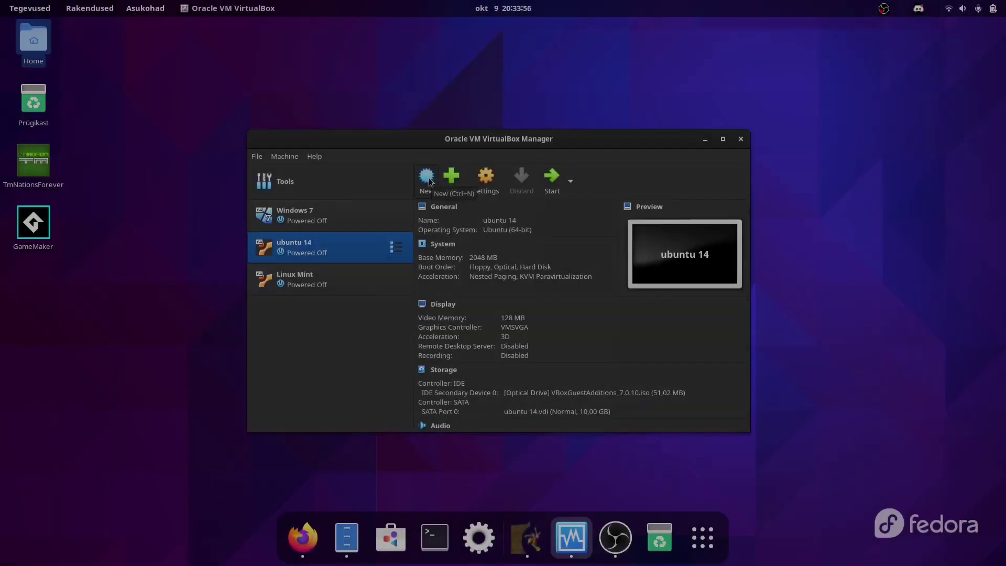
Step: Start a new VM named 'elementary' using the elementaryos-7.0 ISO
left_click(428, 178)
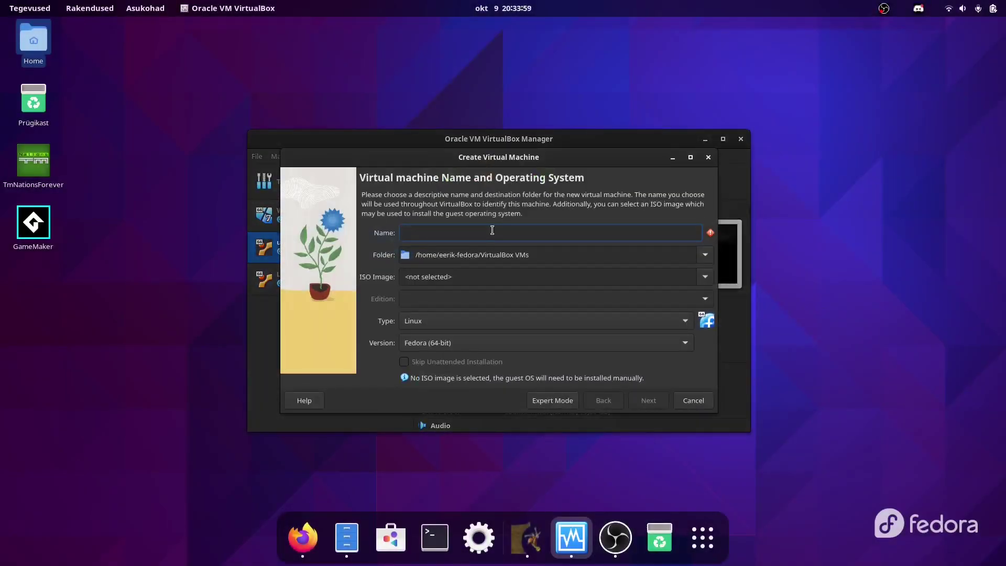
type("e")
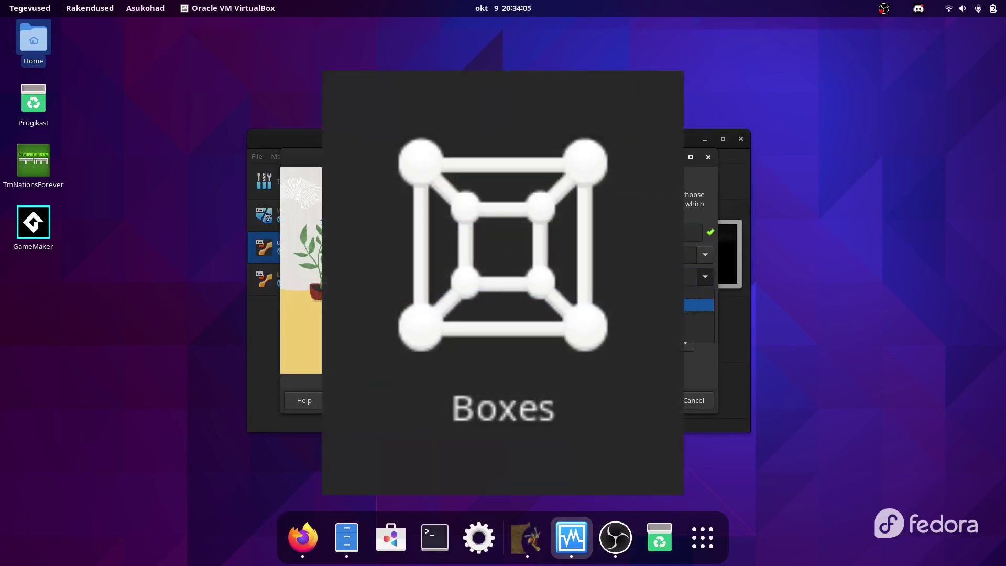
left_click(706, 277)
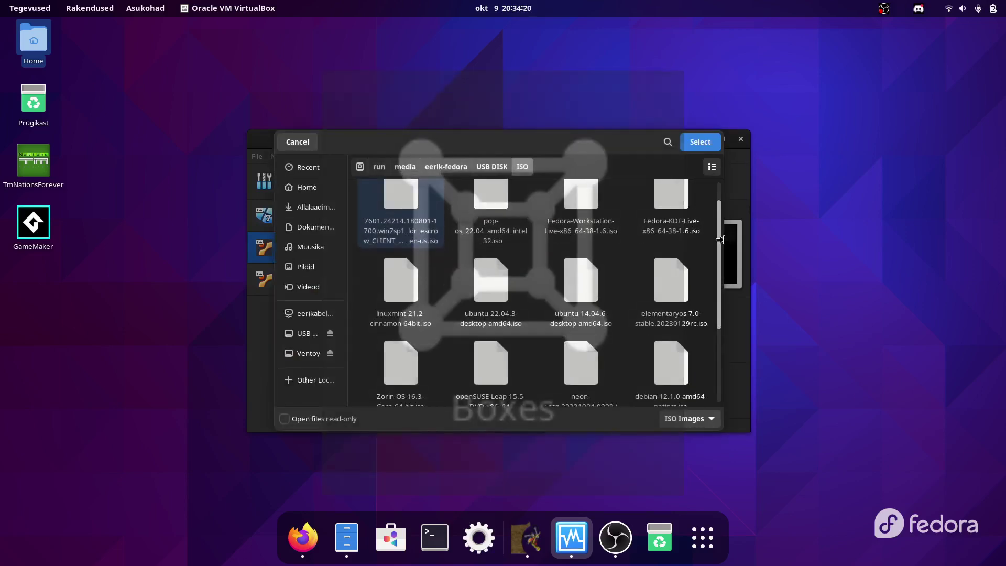
scroll(723, 265, "down", 2)
double_click(678, 254)
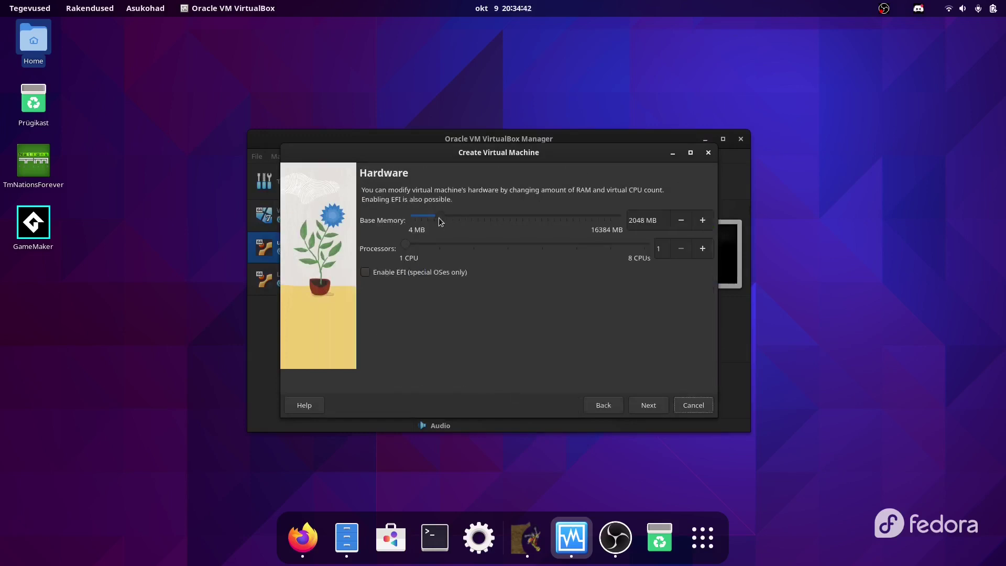
Step: Give it 4096 MB memory, 2 CPUs and a 20,11 GB virtual disk
left_click_drag(438, 218, 466, 223)
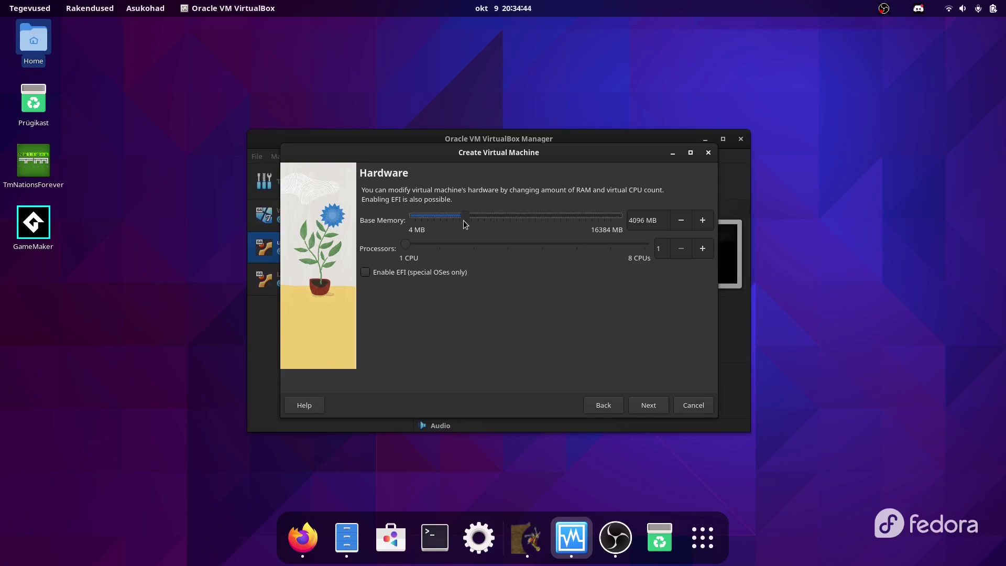
left_click_drag(406, 245, 433, 248)
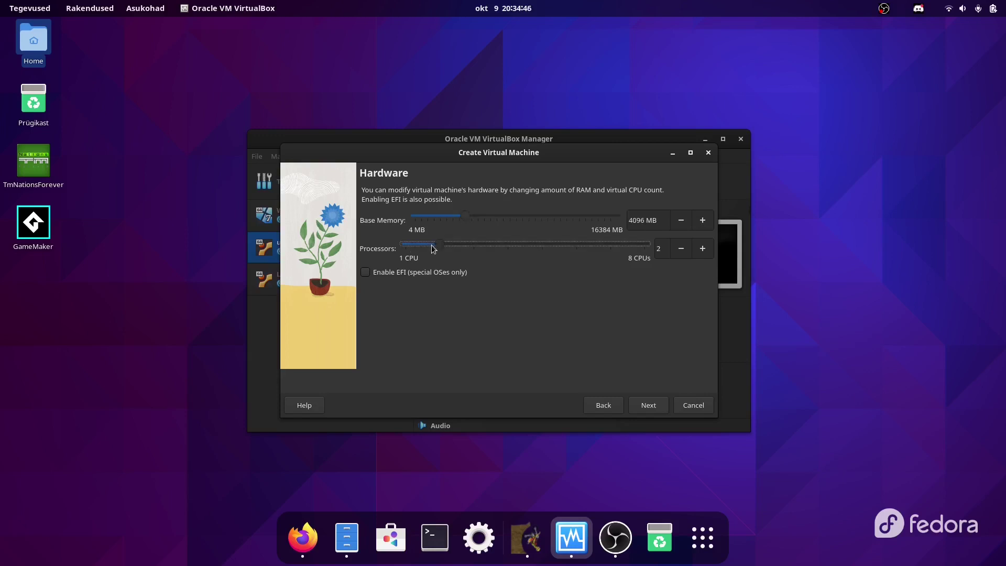
left_click(652, 405)
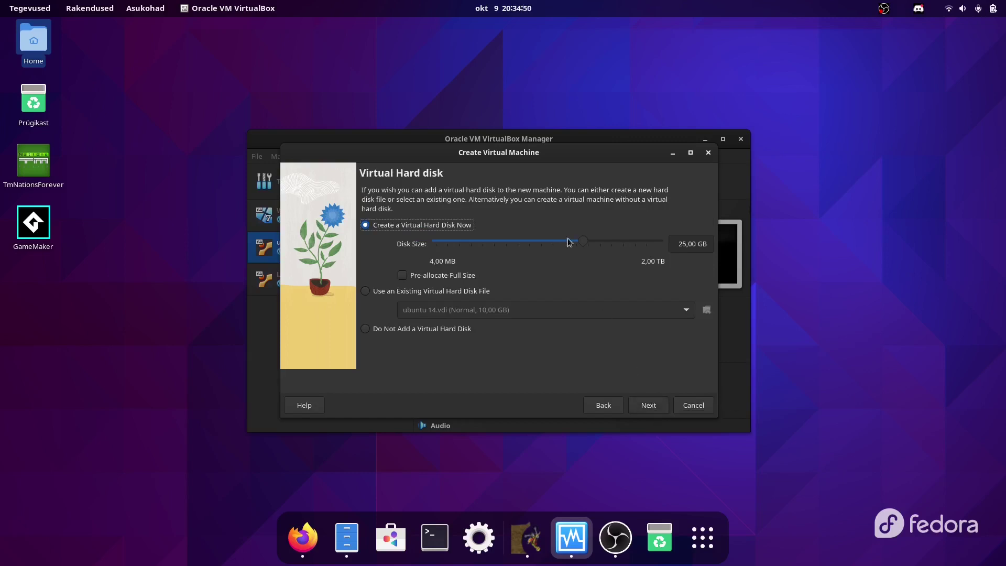
left_click_drag(583, 241, 580, 246)
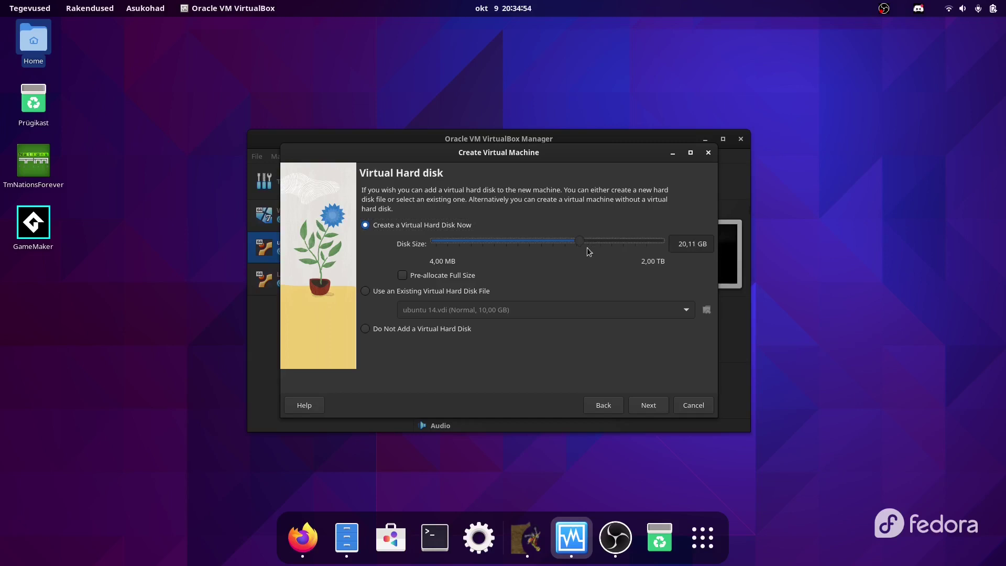
left_click(695, 244)
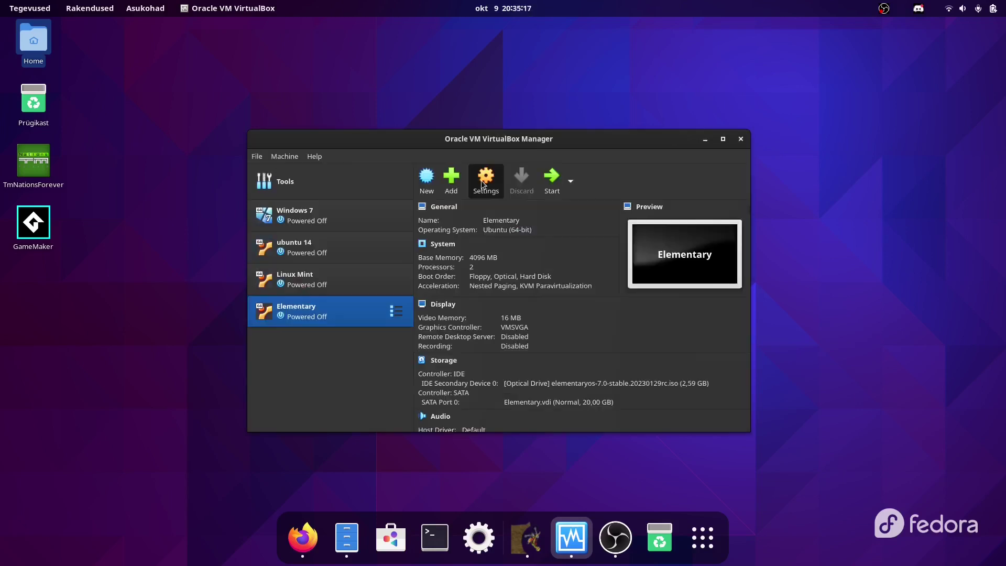
Step: Finish the Elementary VM, raise its video memory to 128 MB, and boot it
left_click(481, 178)
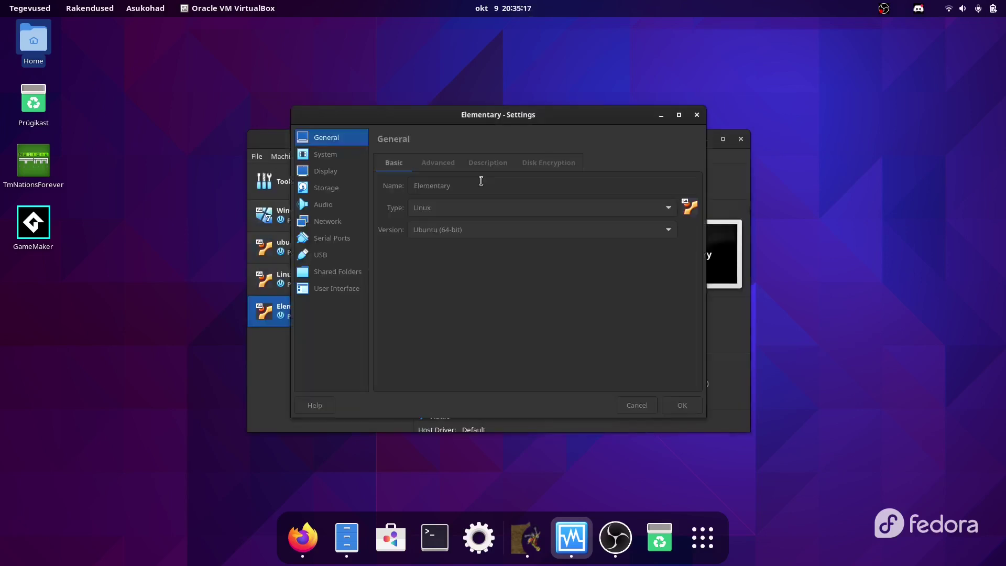
left_click(329, 168)
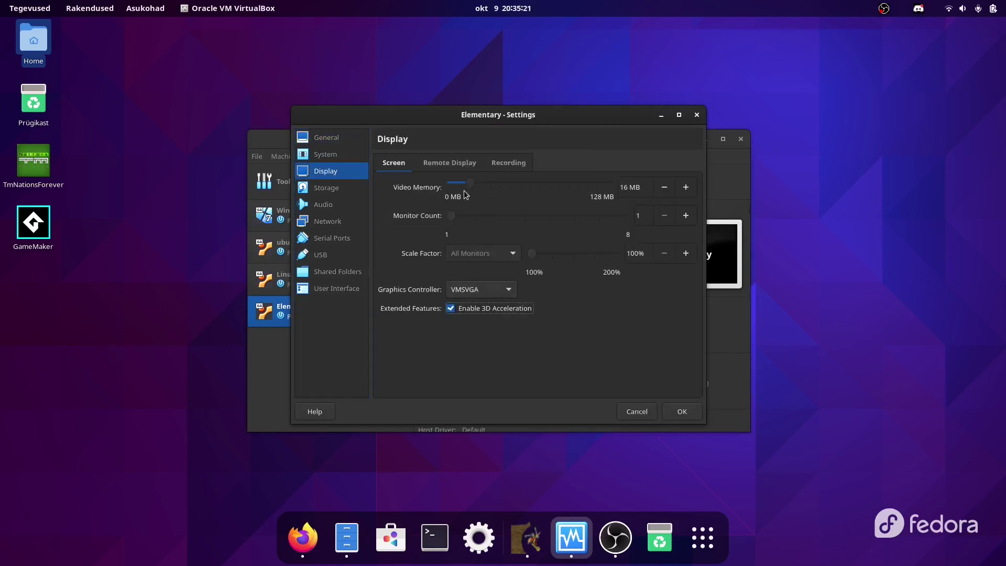
left_click_drag(464, 185, 749, 192)
left_click_drag(472, 182, 714, 184)
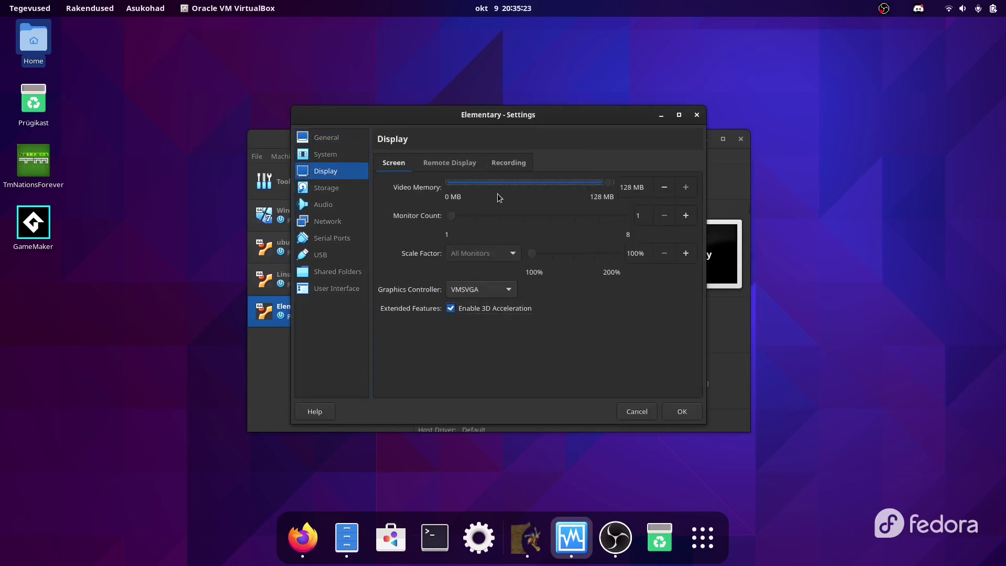
left_click(681, 415)
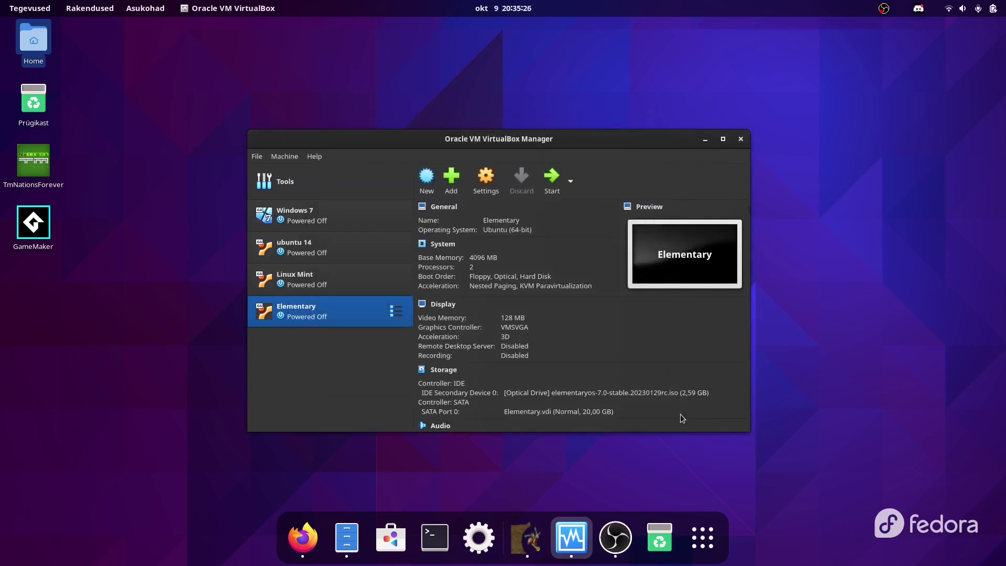
left_click(549, 181)
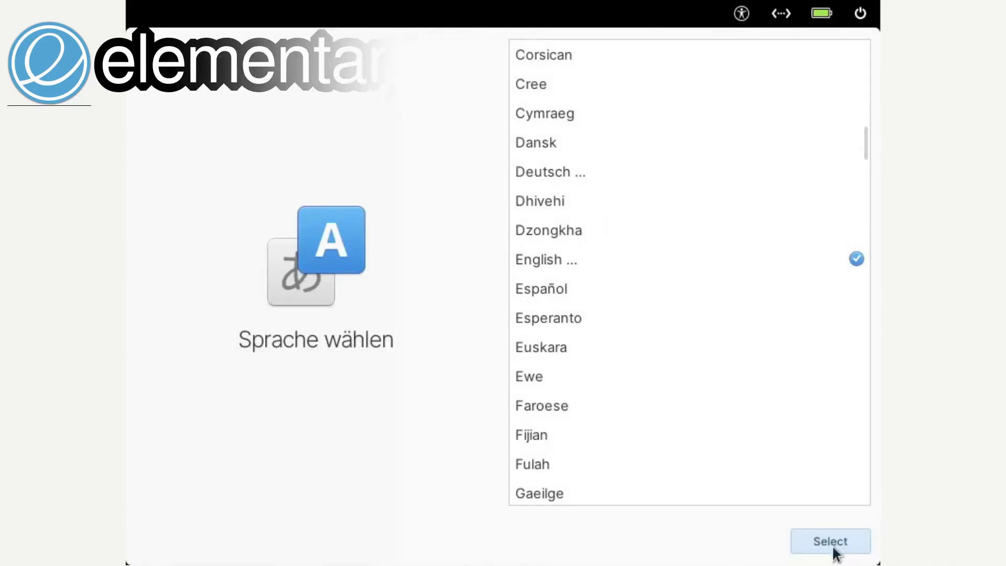
Step: Choose English (United Kingdom) as the language and accept the keyboard layout
left_click(833, 545)
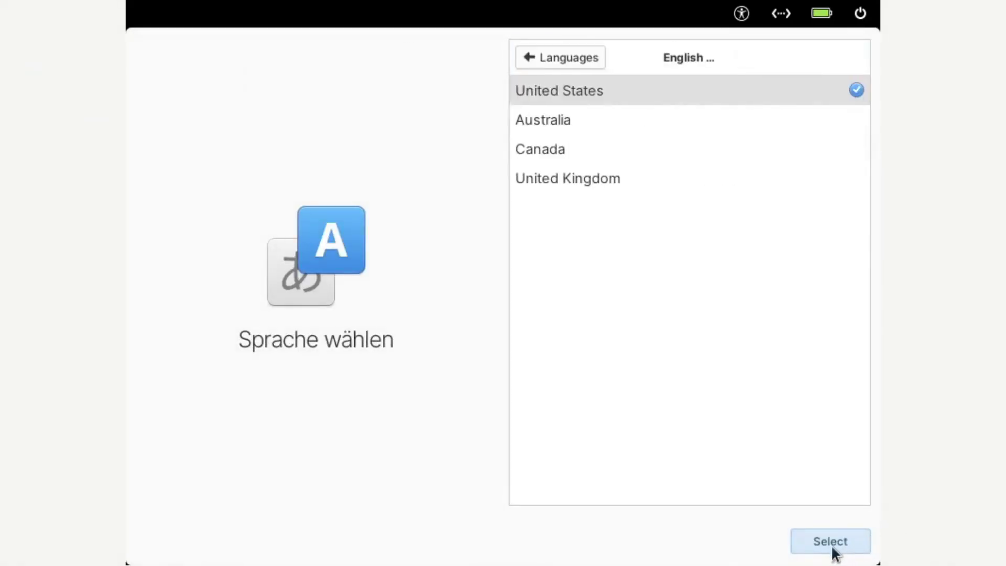
left_click(609, 181)
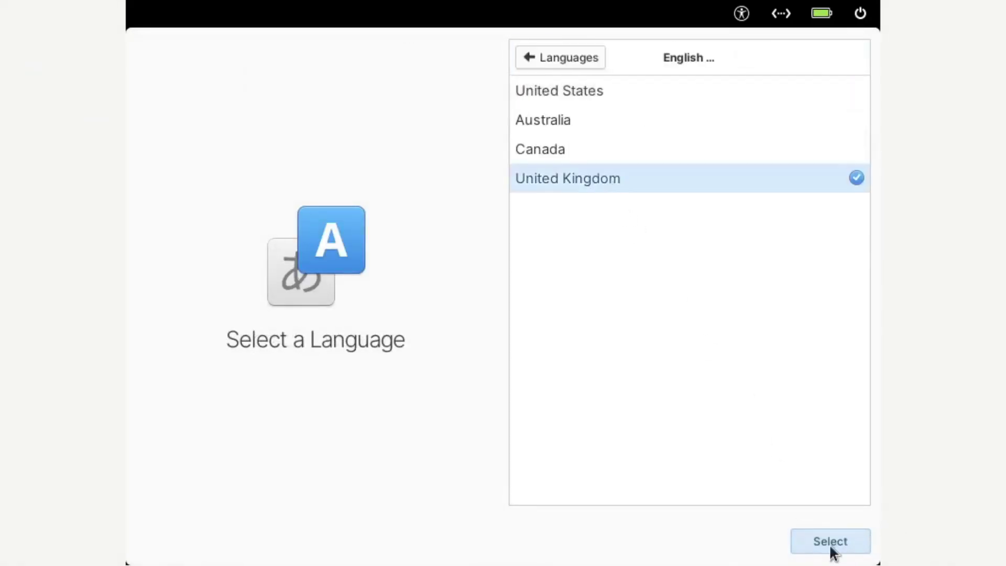
left_click(829, 543)
left_click(829, 546)
Step: Erase the ATA VBOX HARDDISK and install without encryption, despite the VM warning
left_click(580, 273)
left_click(811, 542)
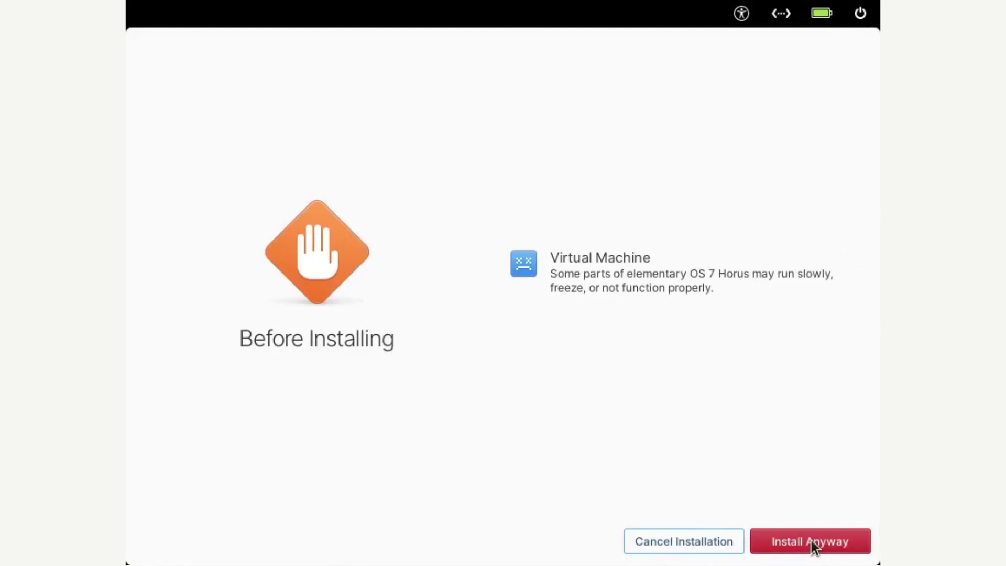
left_click(812, 540)
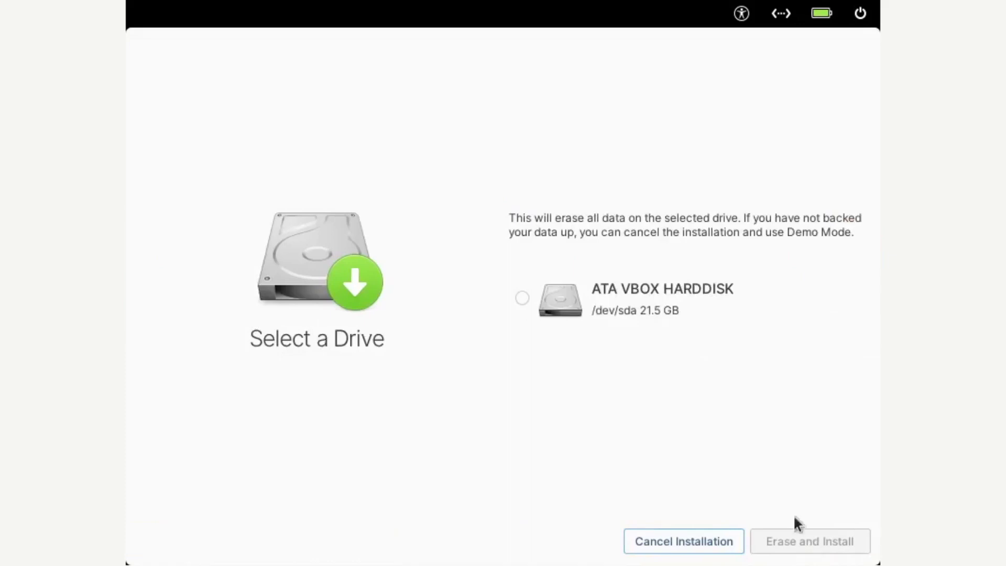
left_click(514, 297)
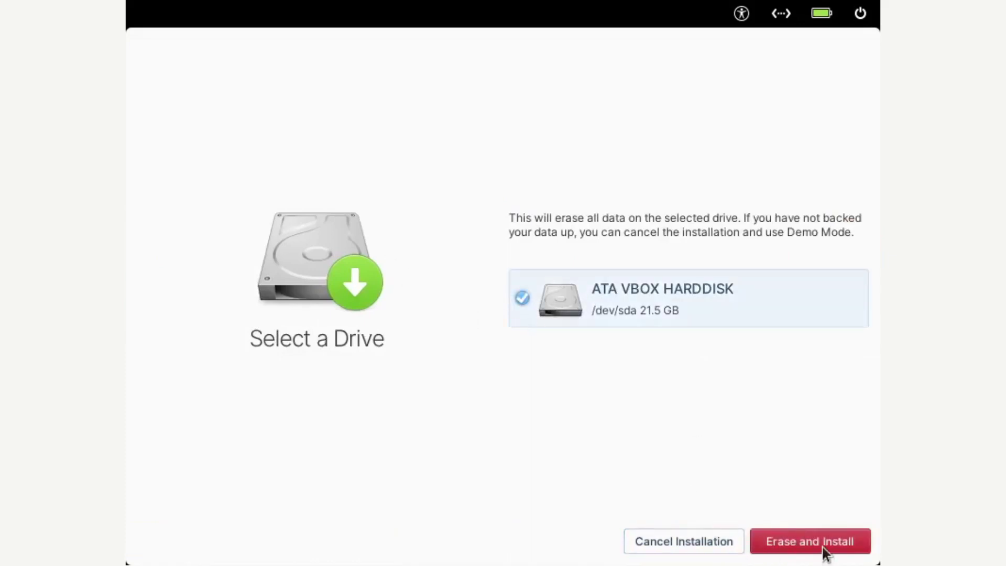
left_click(825, 551)
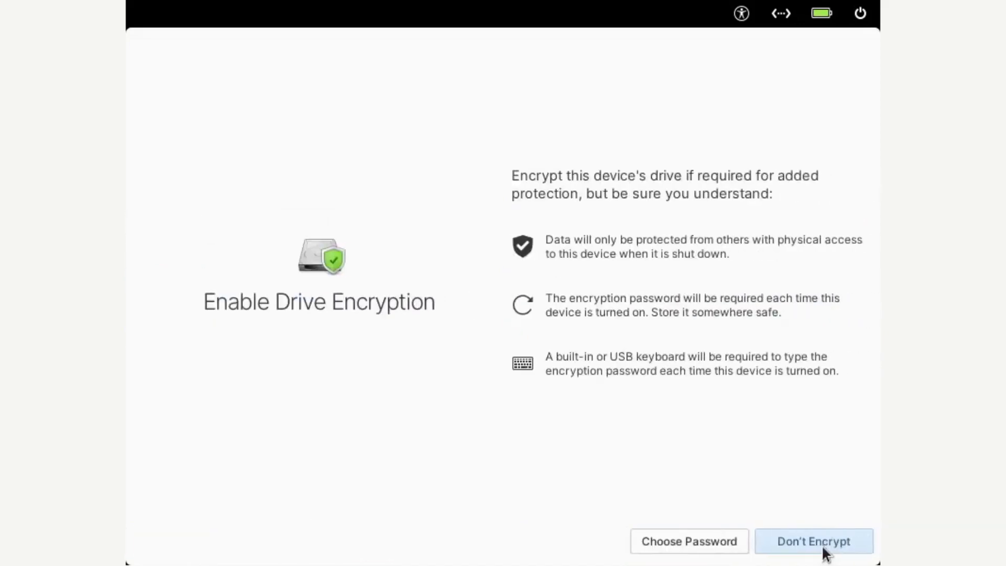
left_click(811, 542)
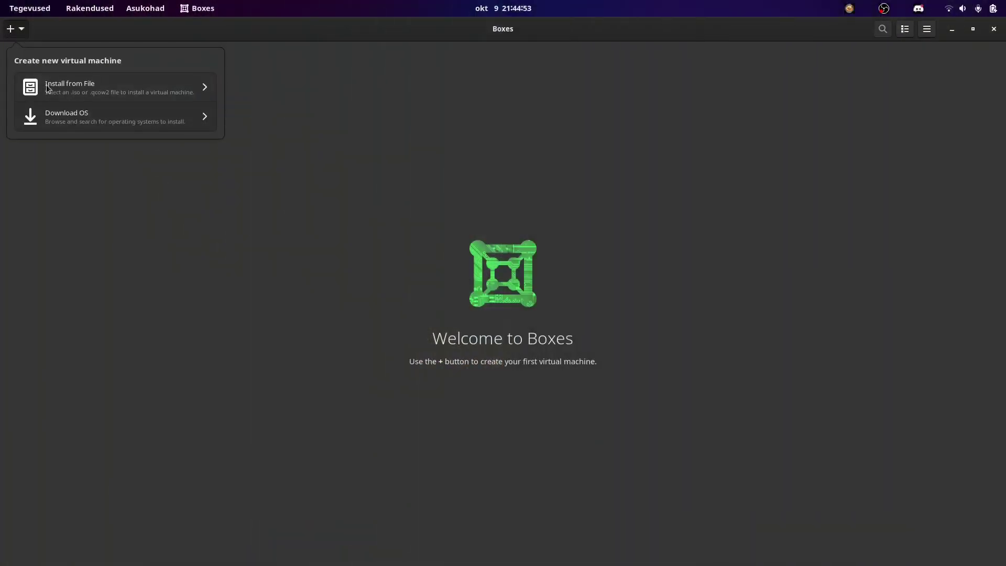
Step: Create the elementaryos-7 box from the ISO as Elementary OS 5.0 Juno, then boot it
left_click(70, 86)
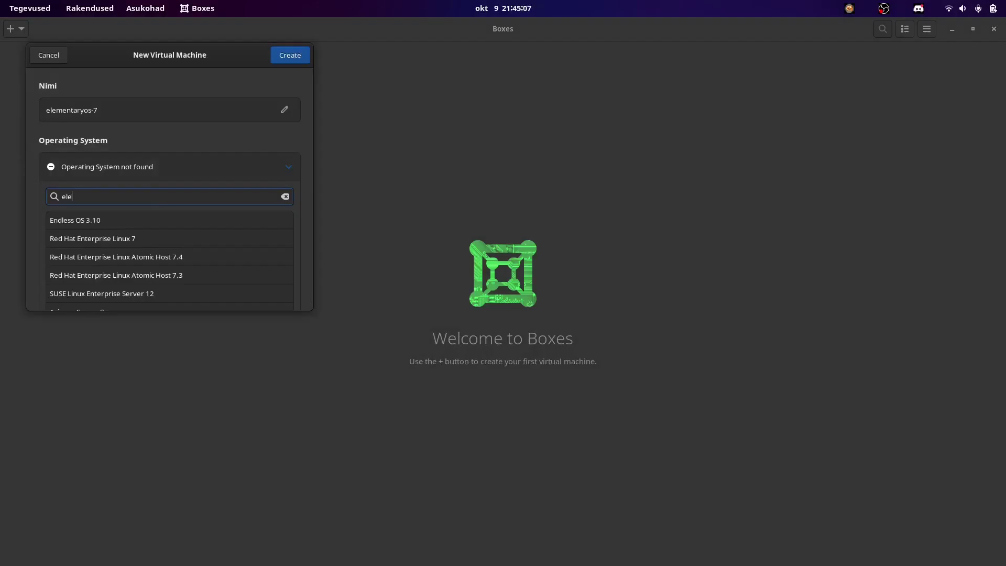
type("eme")
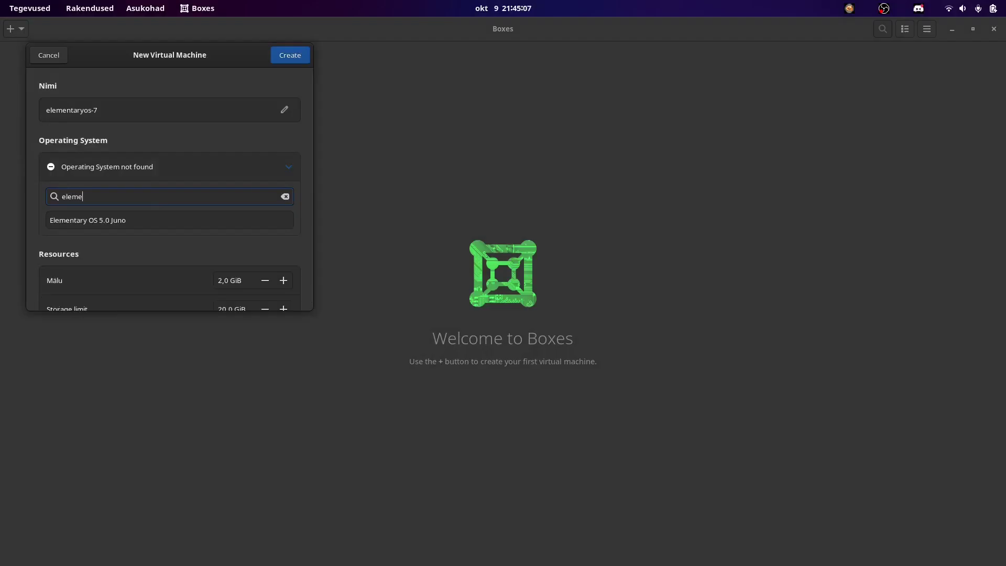
left_click(138, 221)
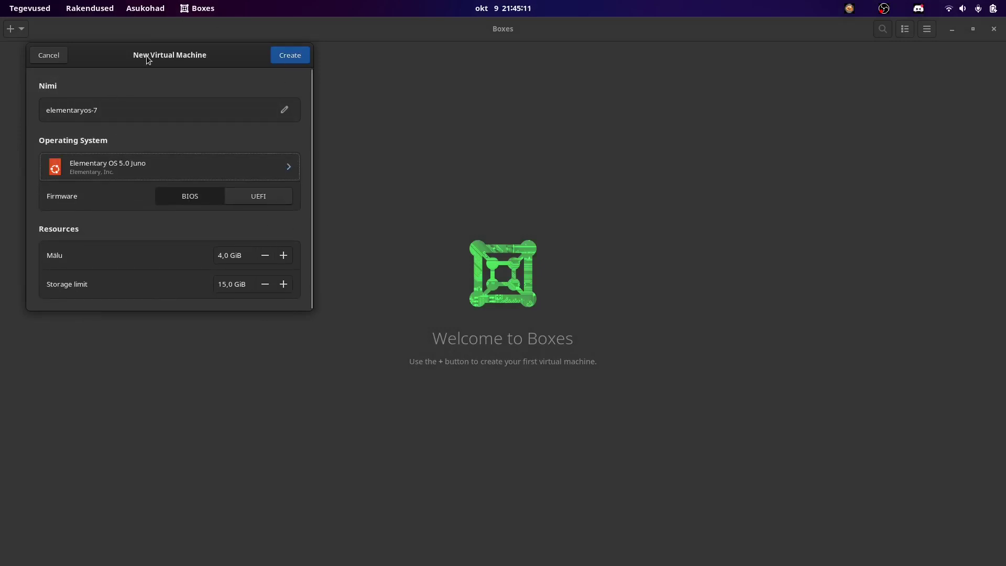
left_click(290, 55)
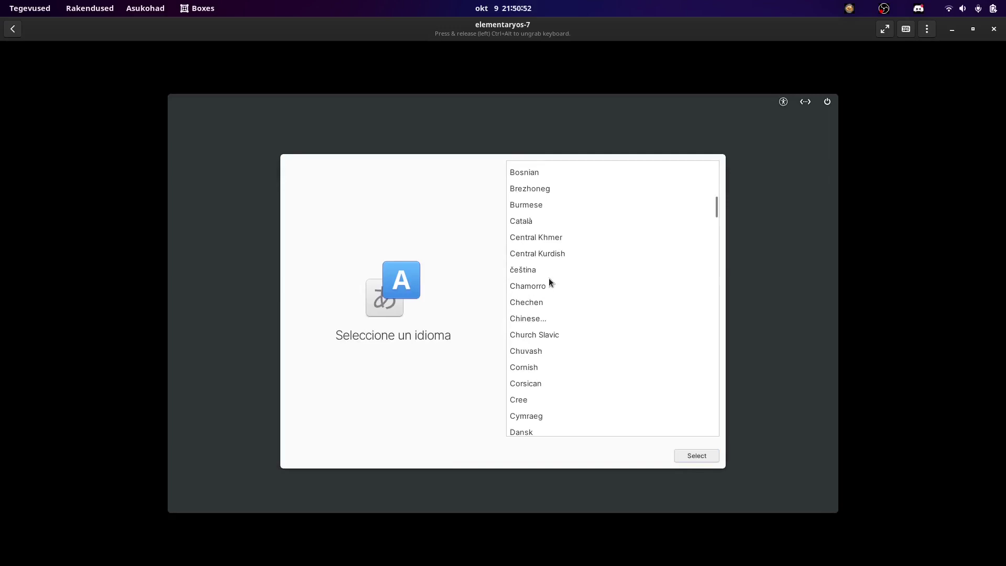
Step: Choose eesti as the installer language and the Estonian keyboard layout, then reach the account password field
scroll(545, 294, "down", 3)
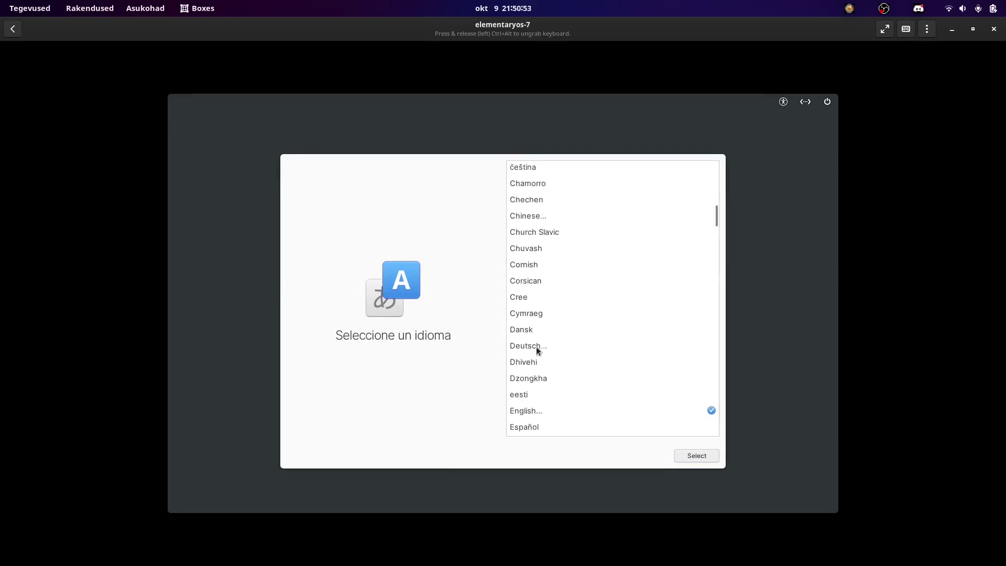
left_click(533, 394)
left_click(698, 456)
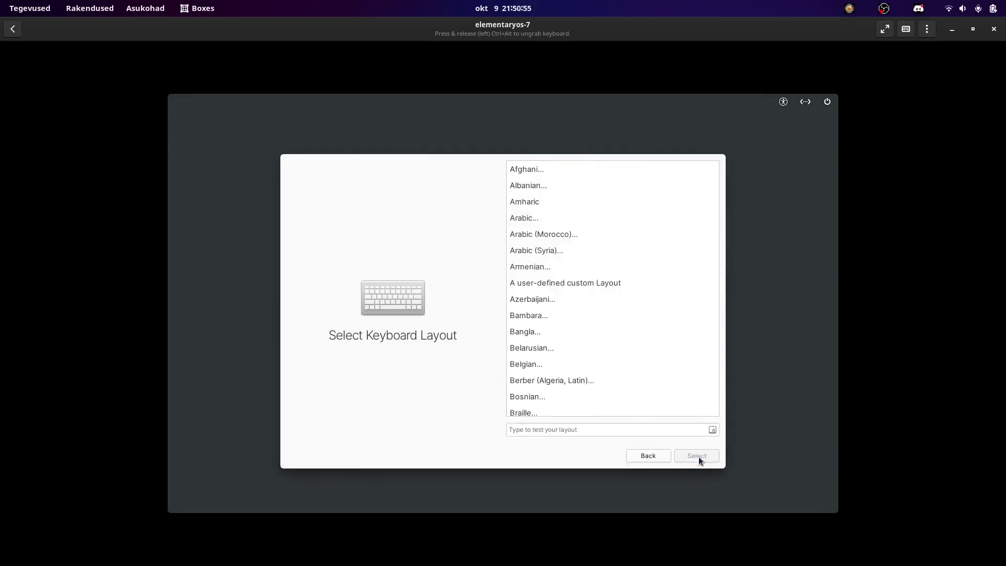
scroll(616, 314, "down", 8)
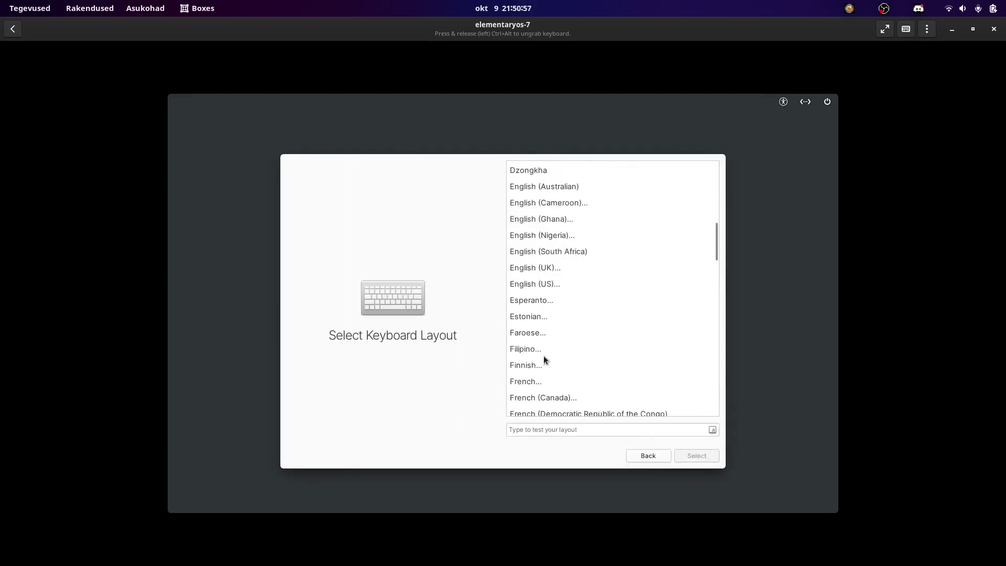
left_click(529, 316)
left_click(703, 457)
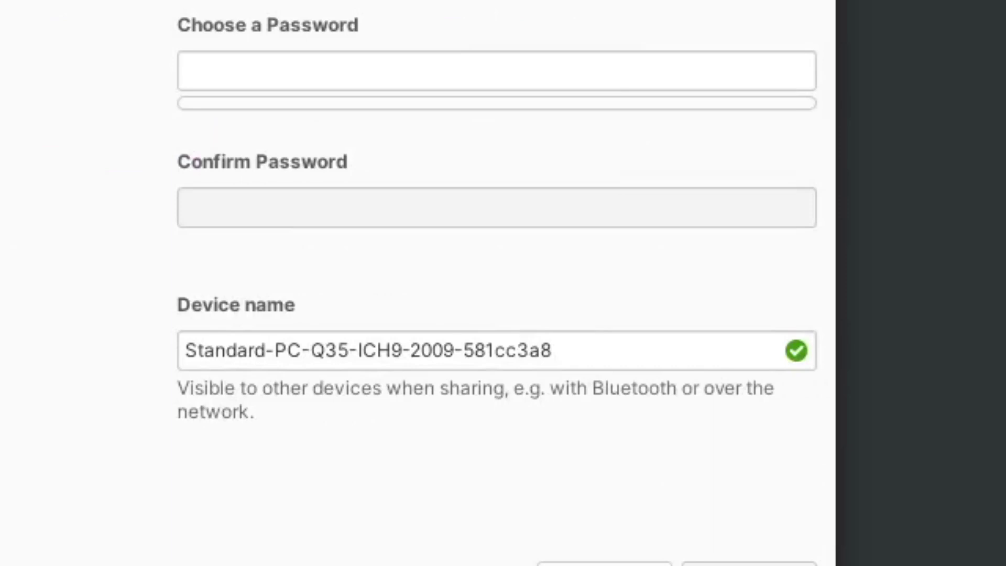
left_click(259, 63)
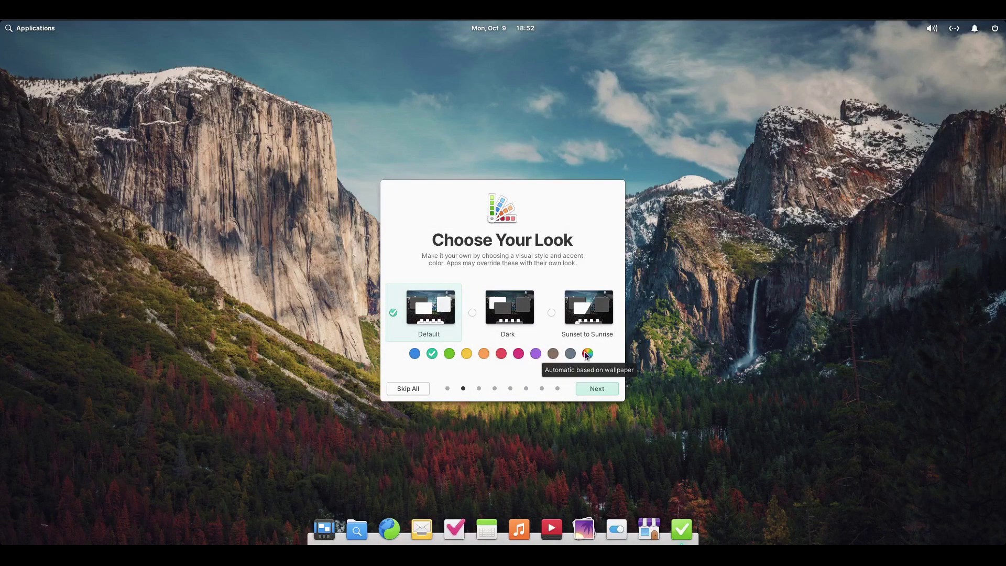
Step: Go through the appearance, night light, housekeeping, online accounts and app sources welcome pages
left_click(603, 392)
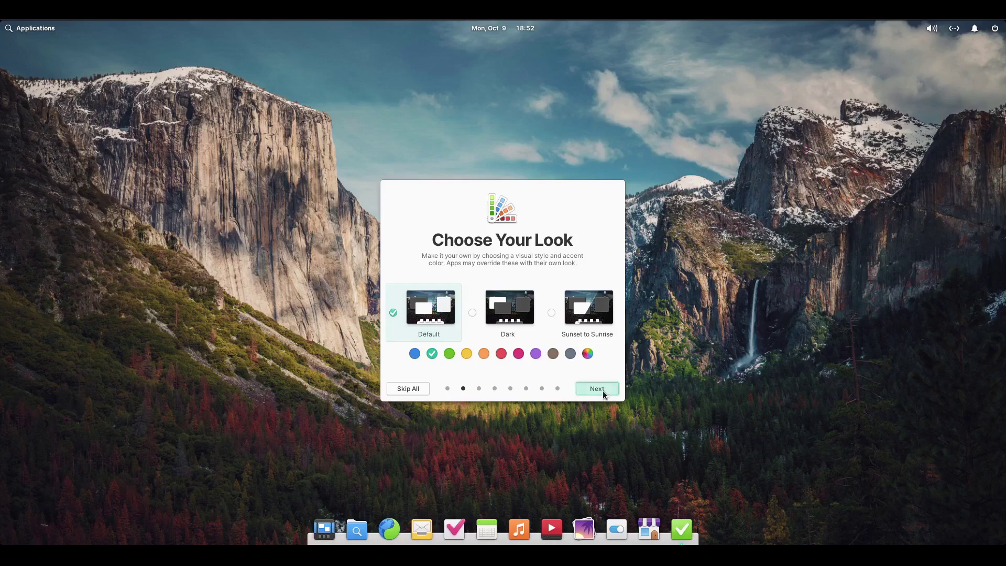
left_click(603, 392)
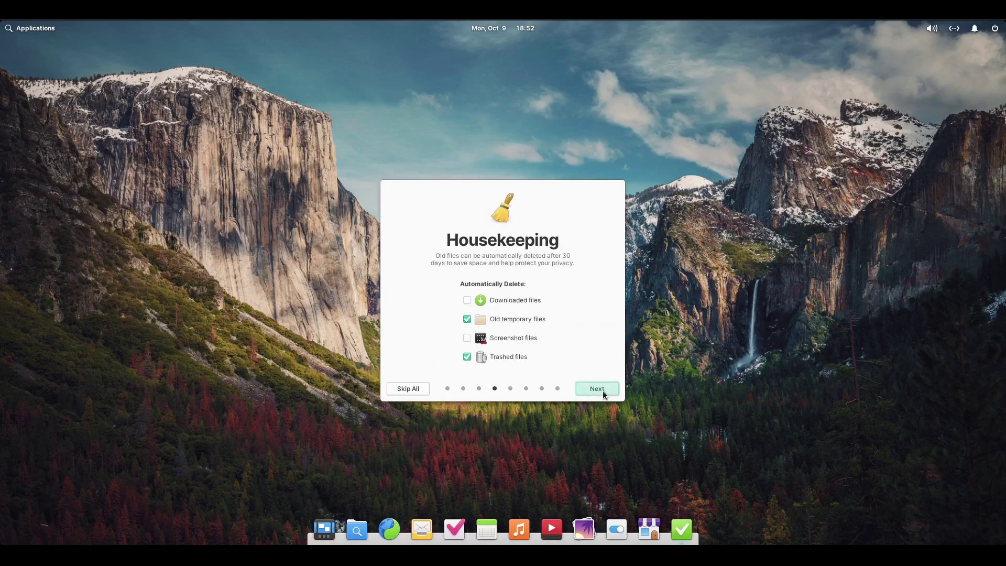
left_click(603, 394)
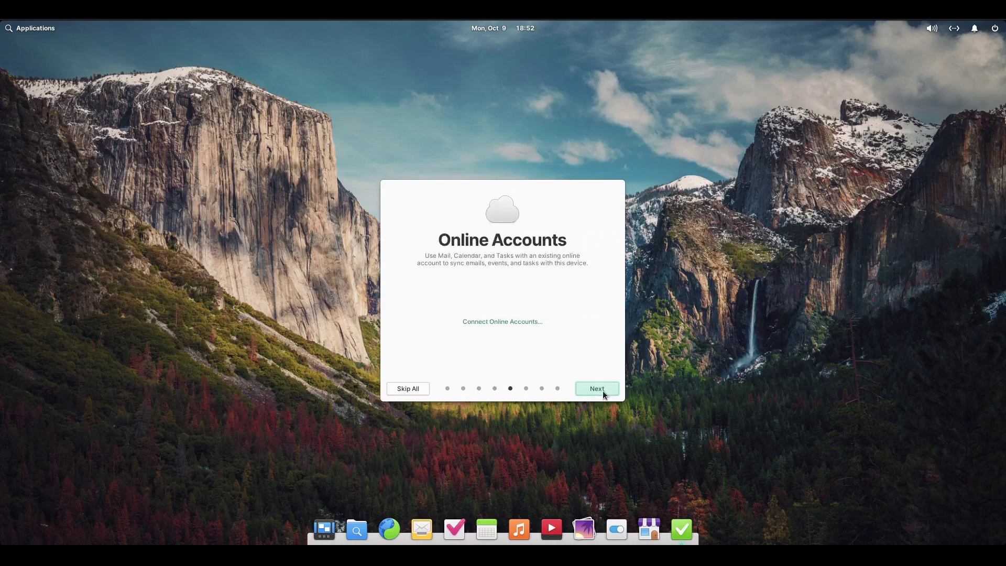
left_click(604, 394)
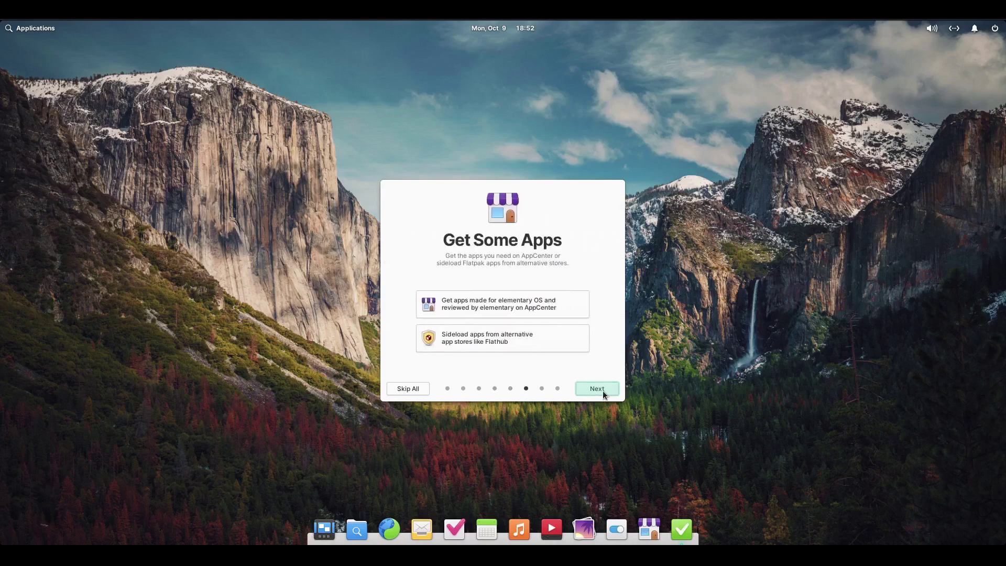
left_click(603, 394)
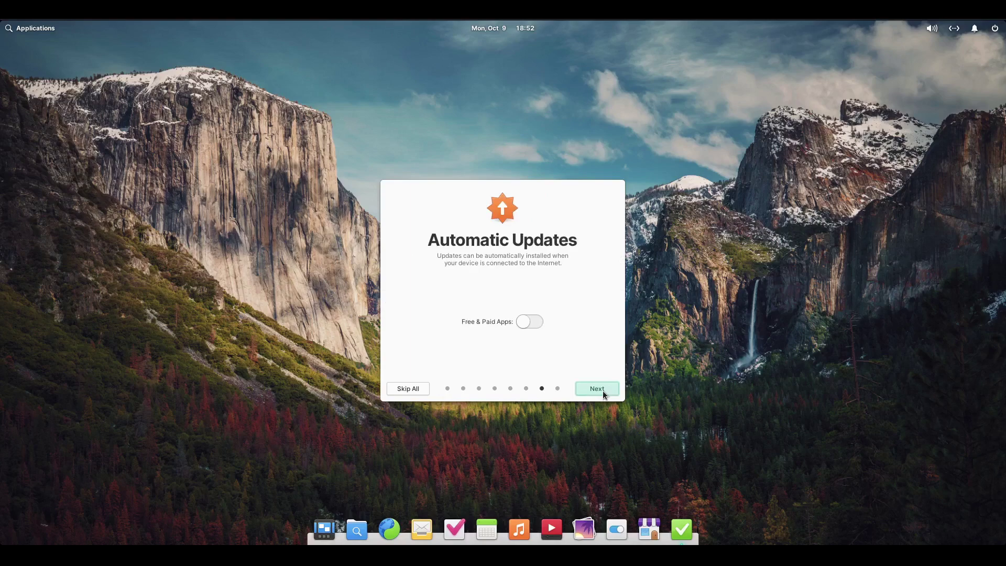
Step: Leave automatic updates for Free & Paid Apps switched on and finish the welcome tour
left_click(529, 324)
left_click(528, 324)
left_click(529, 324)
left_click(528, 324)
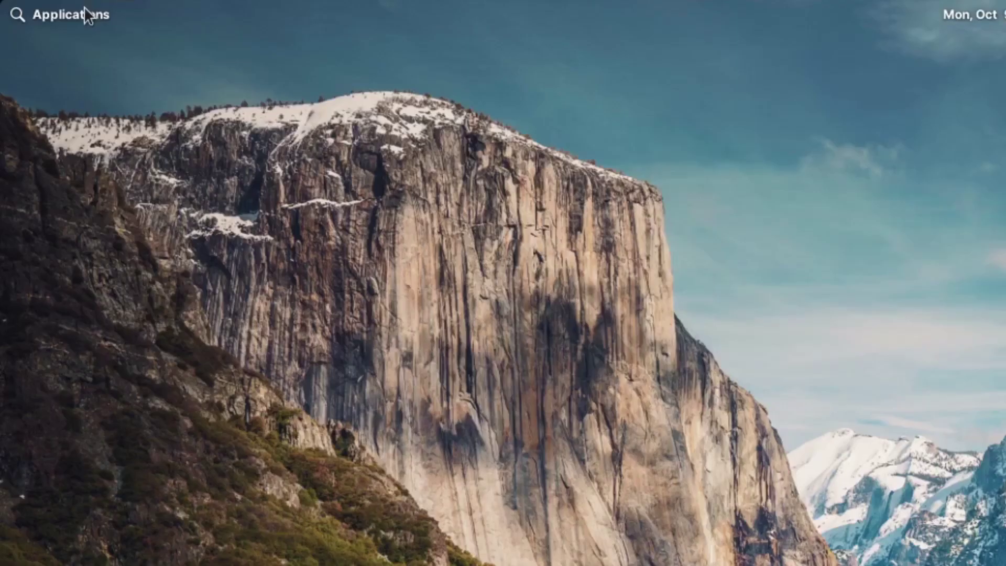
left_click(82, 13)
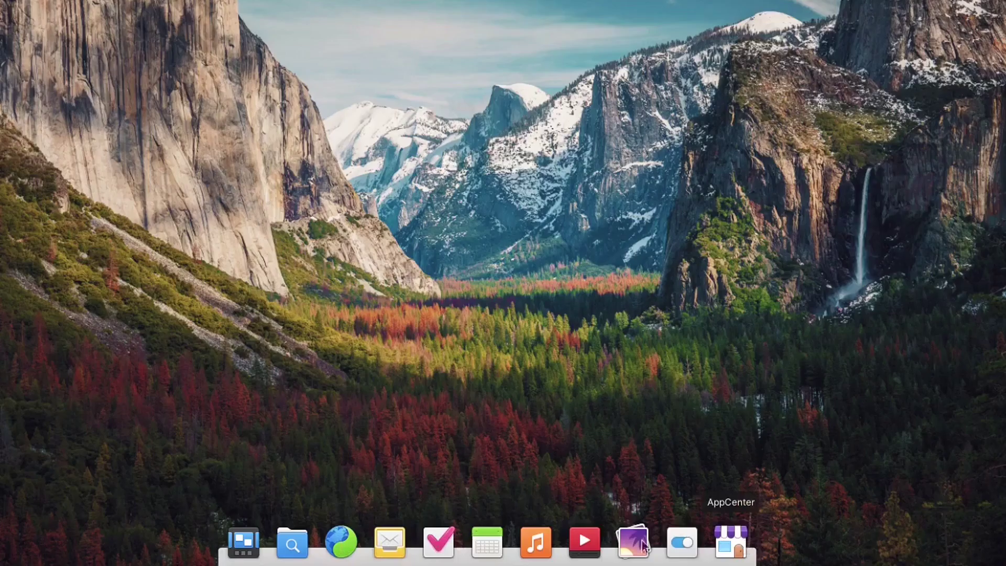
Step: Open AppCenter, browse the Fun & Games category, and return to the category overview
left_click(244, 541)
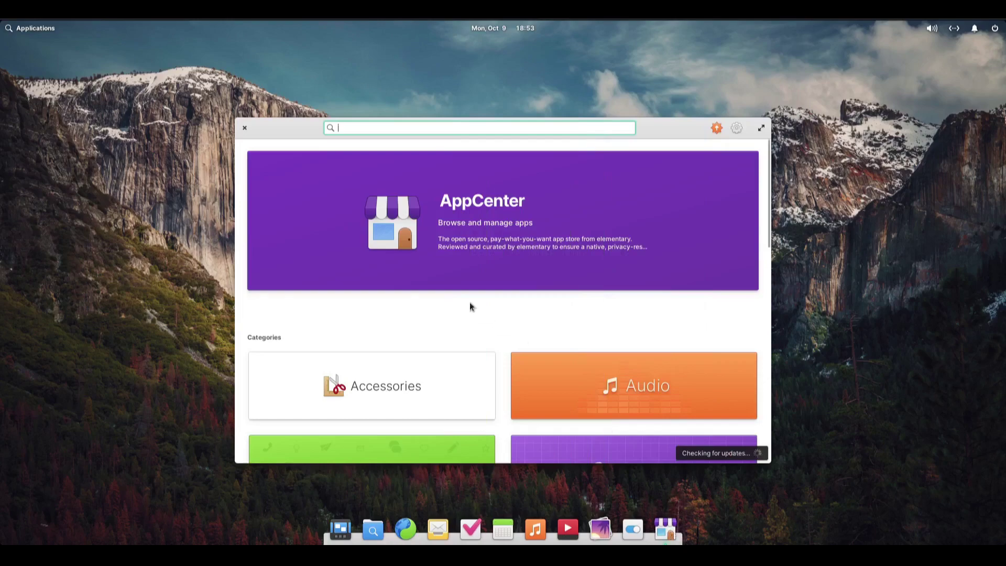
scroll(470, 302, "down", 10)
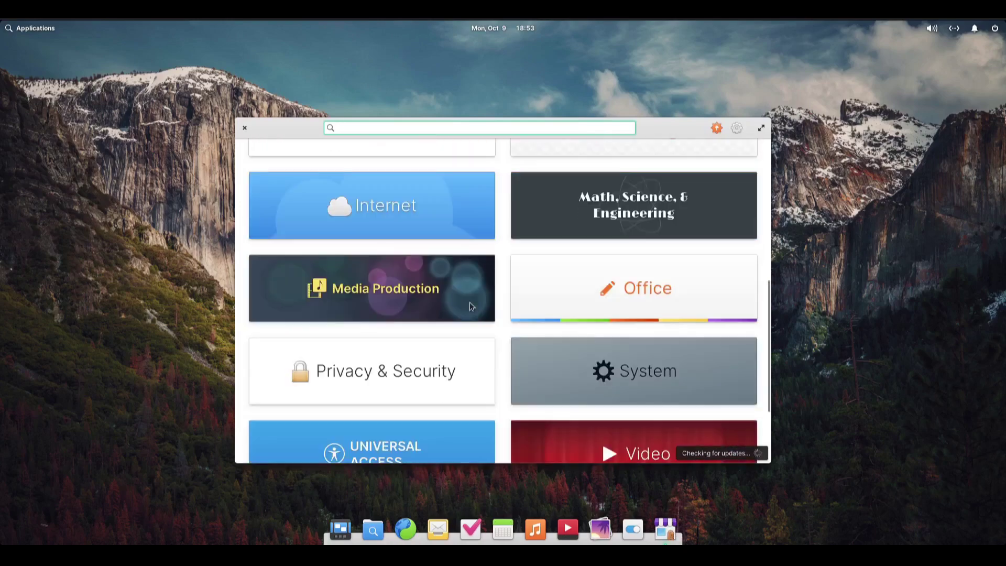
scroll(470, 302, "down", 3)
scroll(470, 302, "up", 15)
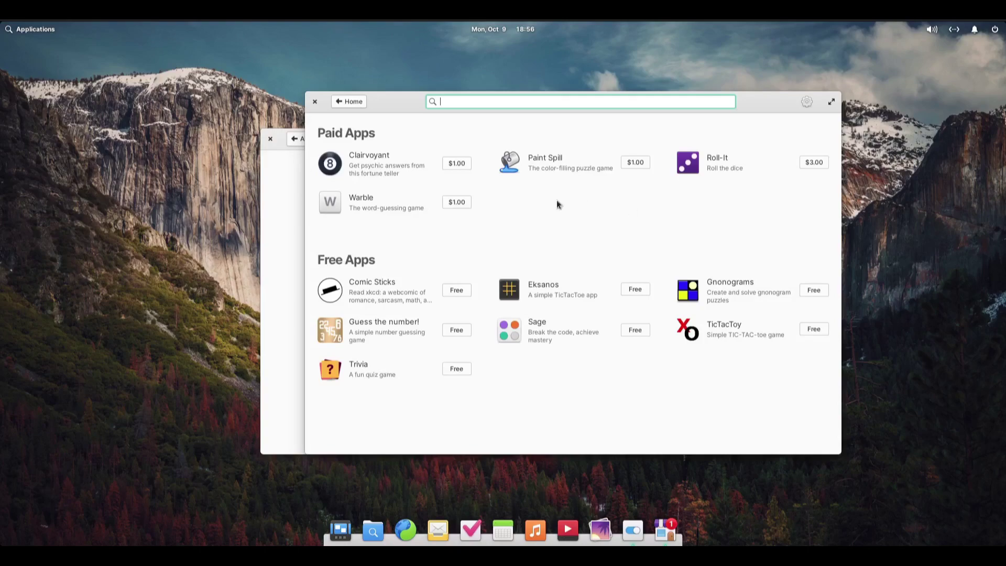
left_click(350, 101)
Step: Open the Graphics category and scroll through its paid and free apps
scroll(677, 266, "up", 1)
scroll(678, 266, "up", 1)
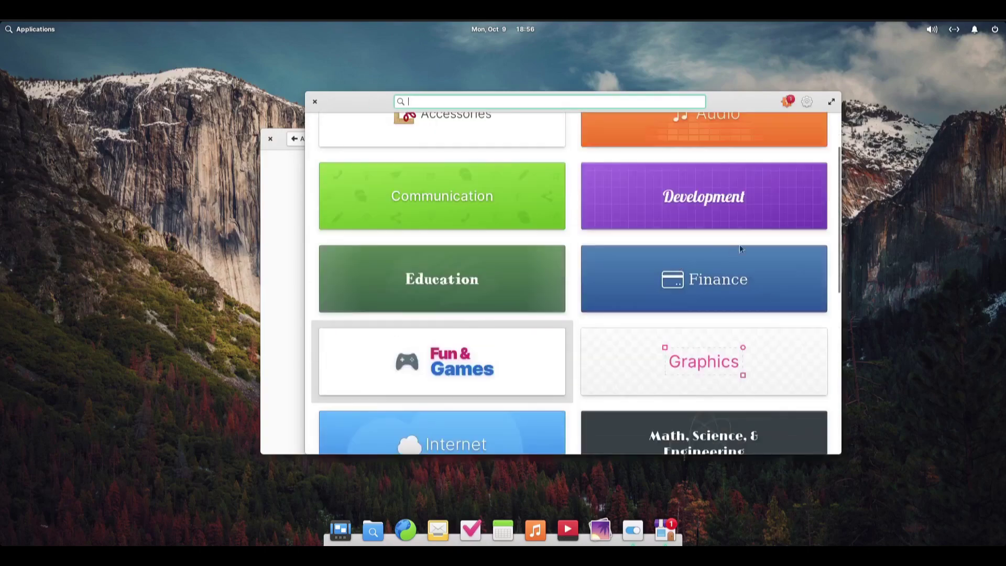
scroll(723, 265, "down", 1)
left_click(697, 286)
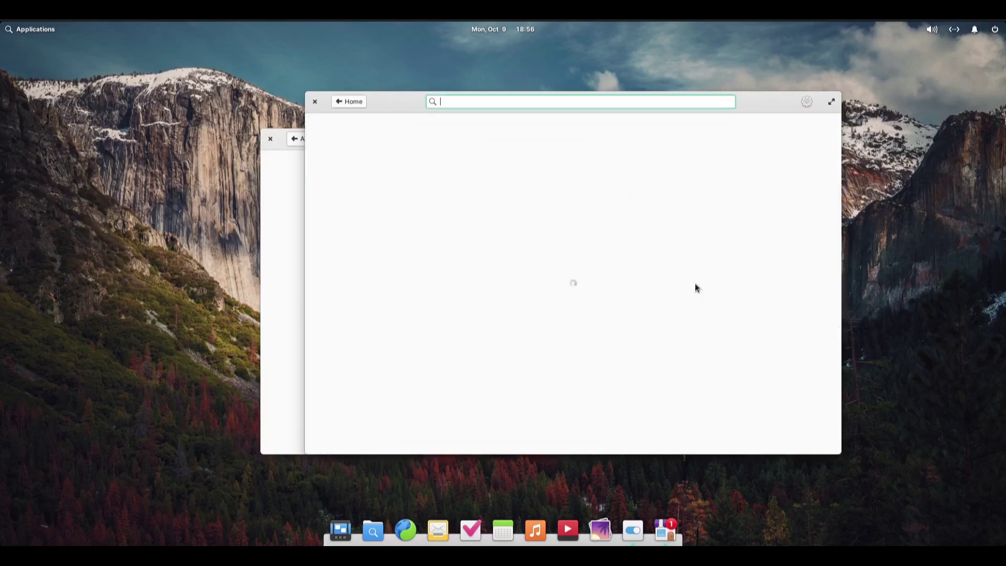
scroll(695, 288, "down", 1)
scroll(695, 288, "down", 1)
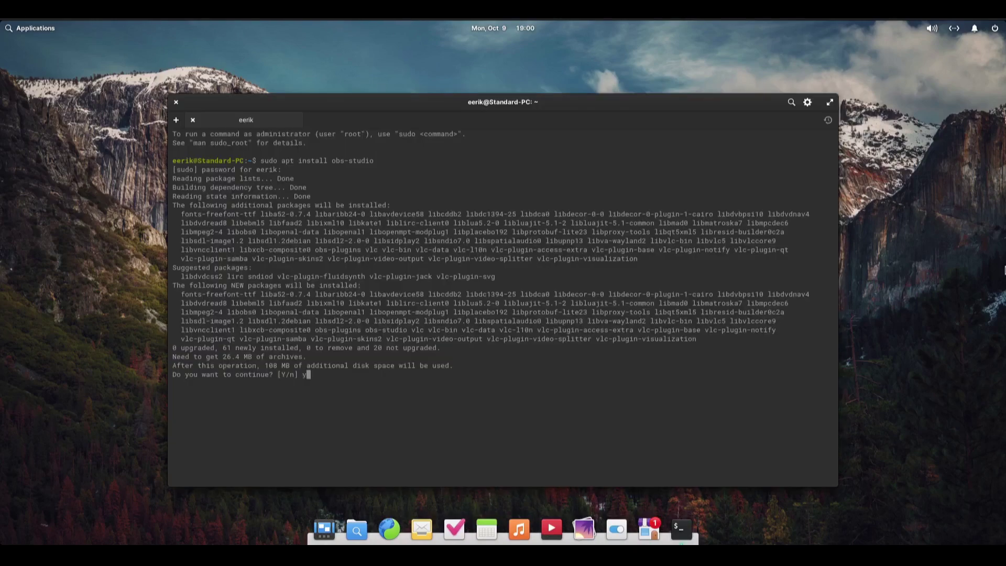
Step: Confirm the obs-studio install, run dpkg --configure -a, then try to close the terminal window
key("Return")
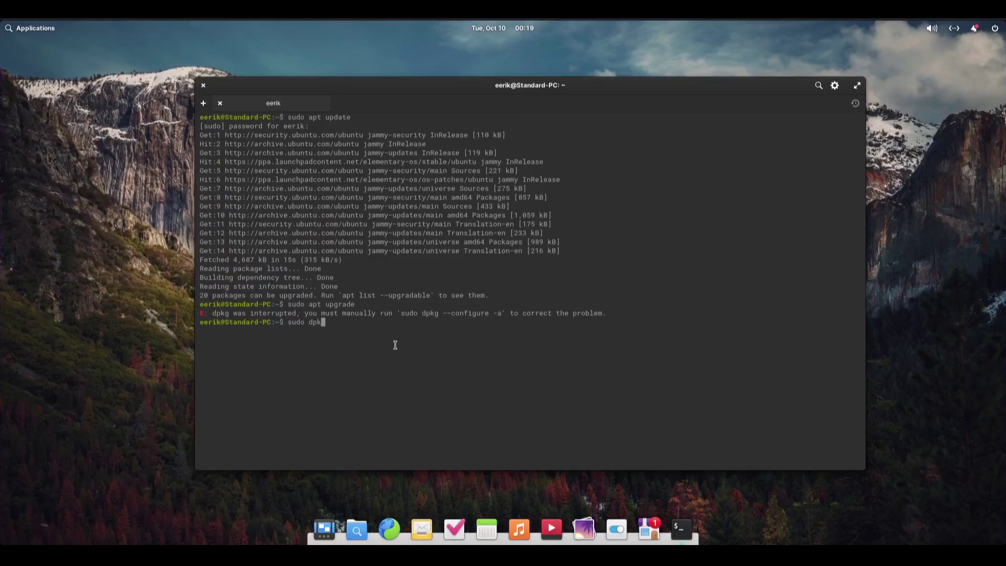
type("g --c")
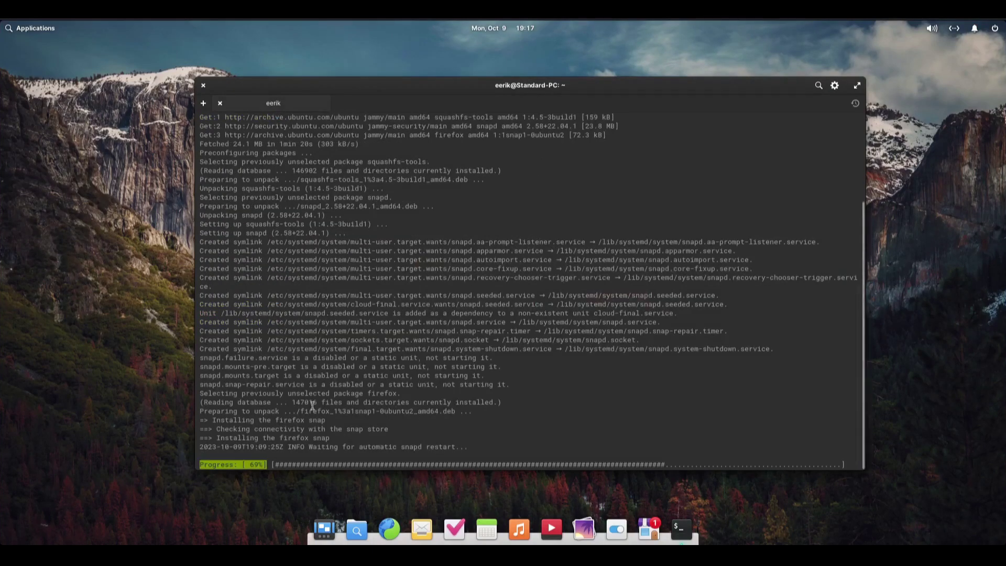
left_click(204, 85)
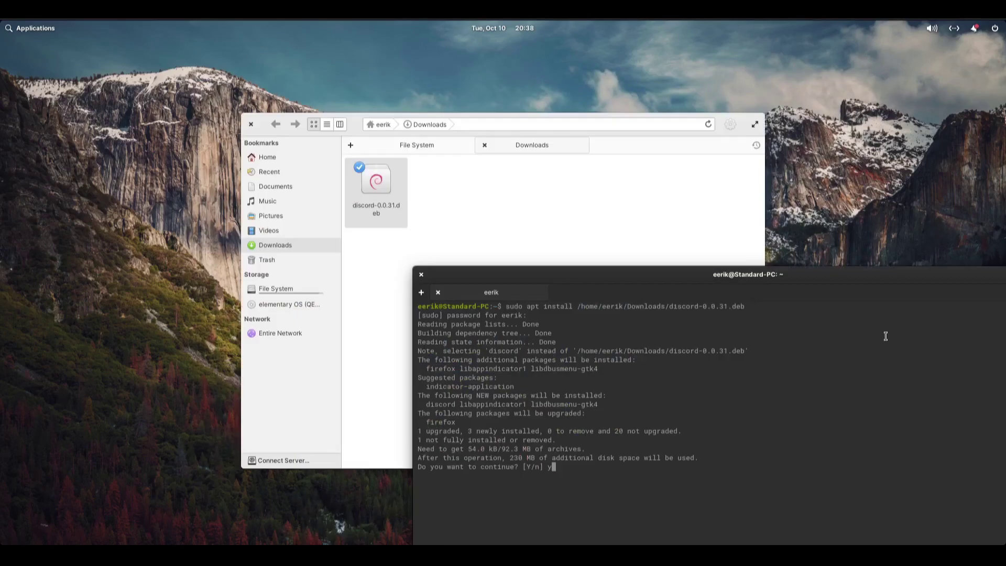
Step: Confirm installing discord-0.0.31.deb with its two dependencies
key("Return")
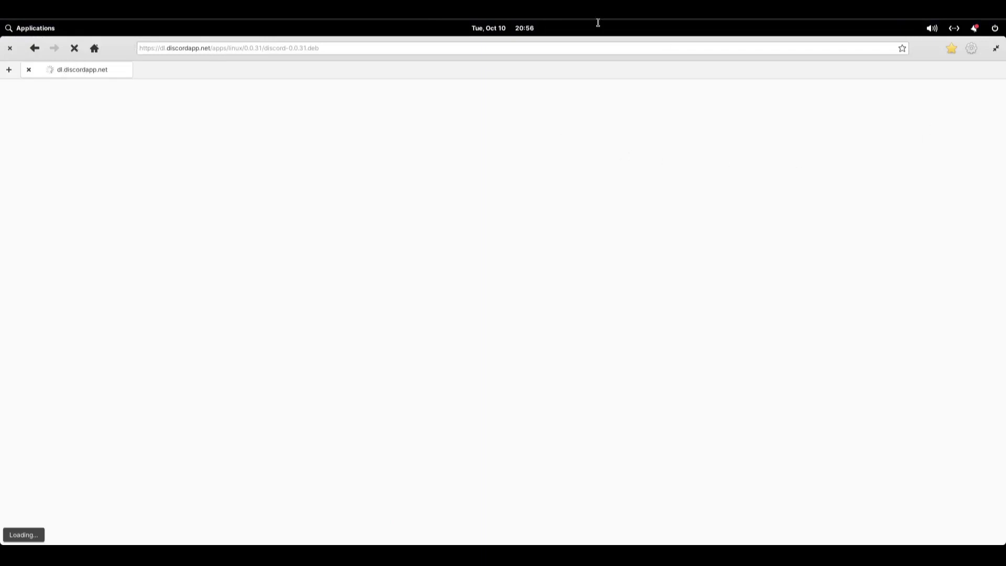
Step: Stop the dl.discordapp.net page loading, close the browser, and start Calculator from Applications
left_click(74, 47)
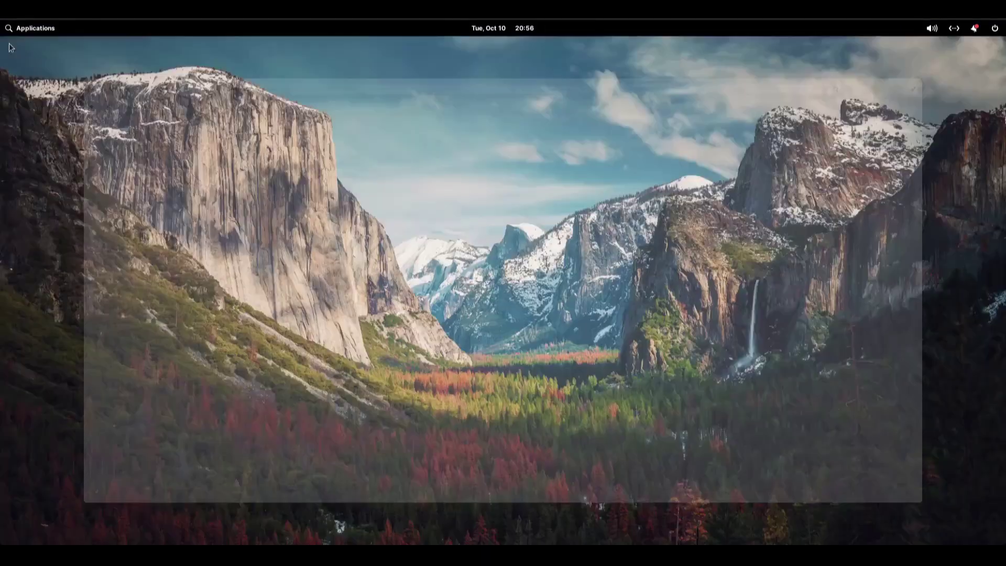
left_click(9, 47)
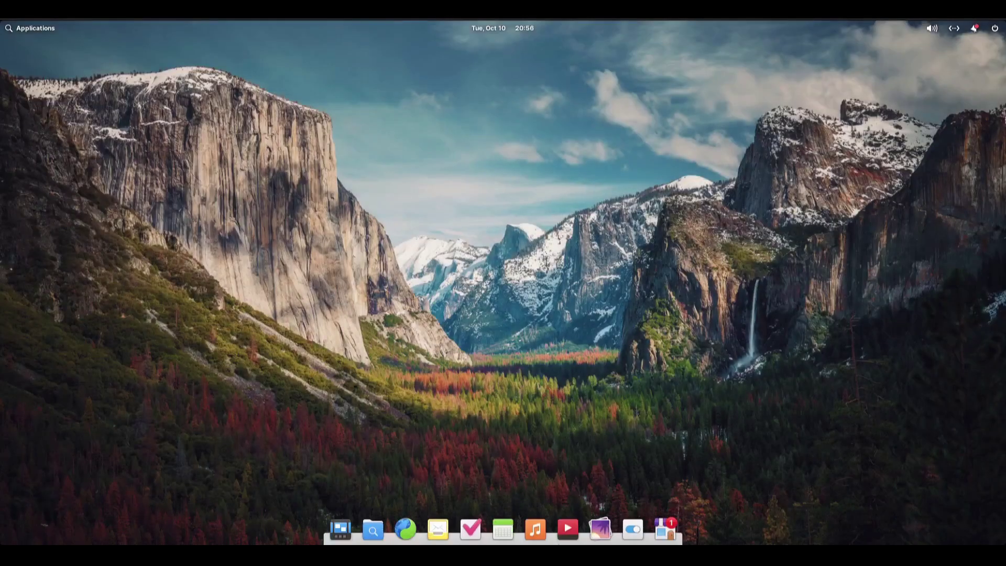
left_click(29, 33)
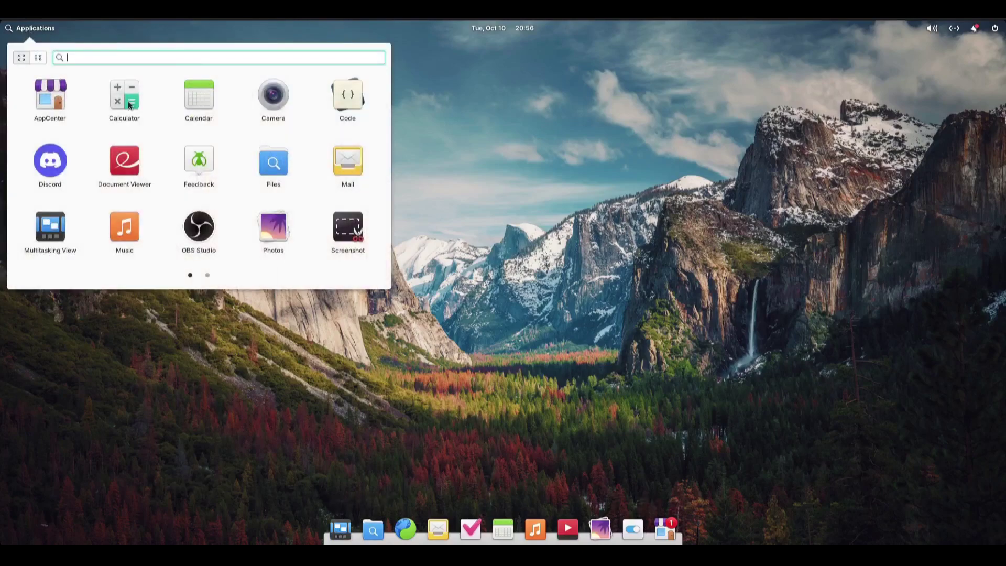
left_click(129, 104)
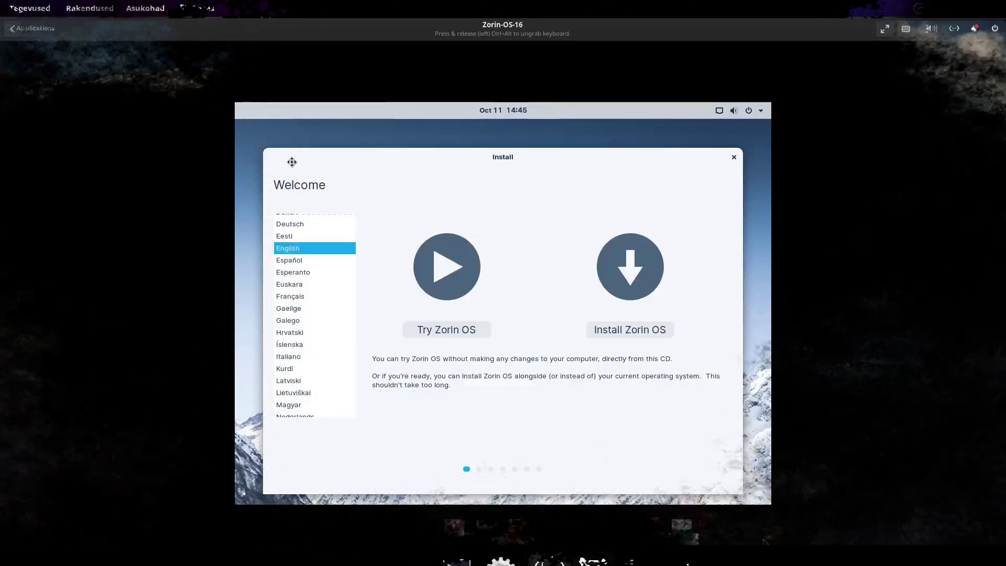
Step: Set the Zorin OS installer language to Eesti, install Zorin OS, and begin its welcome tour
left_click(302, 239)
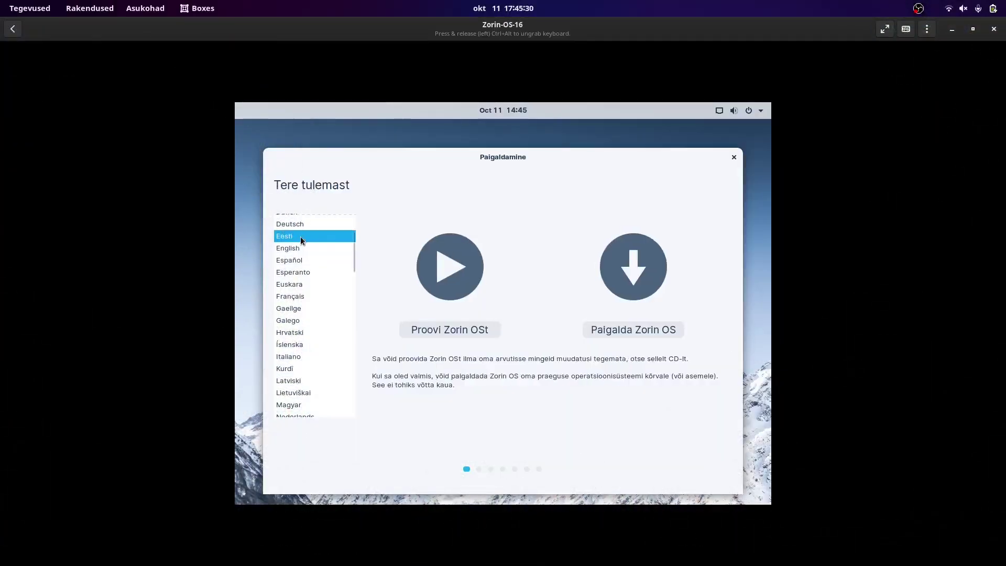
left_click(614, 333)
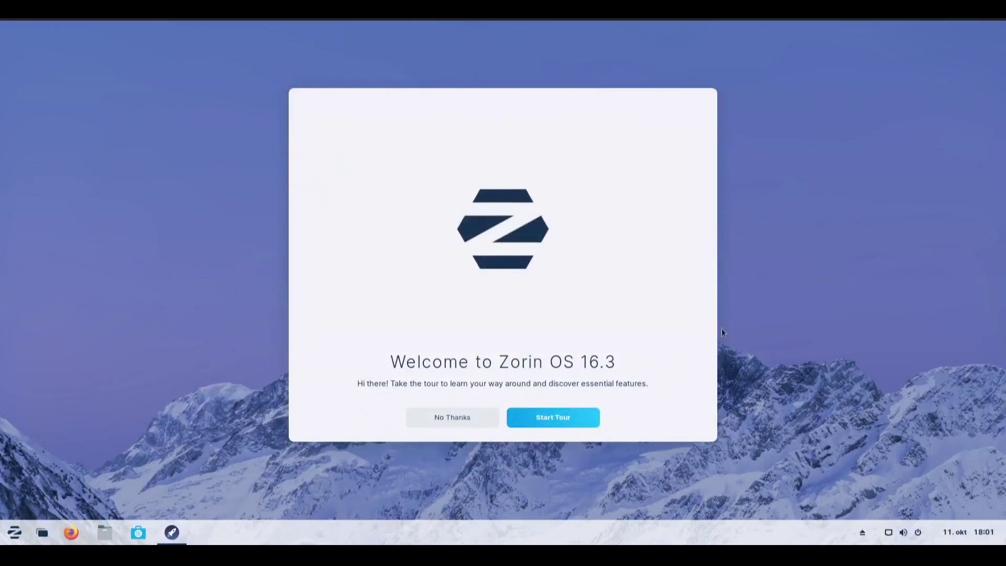
left_click(558, 418)
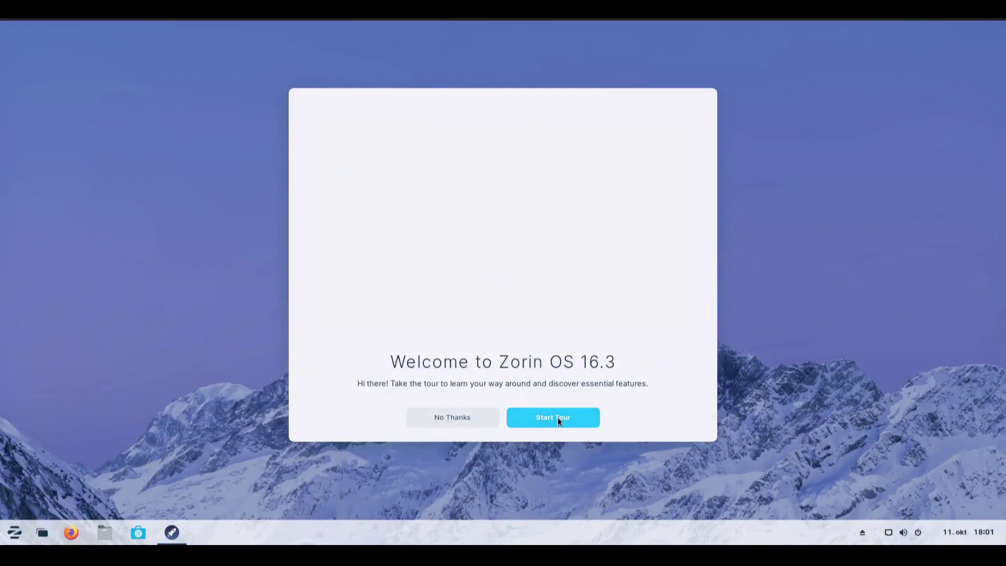
Step: Open and close the Zorin menu, advance to the desktop layouts page, and launch Zorin Appearance
left_click(8, 537)
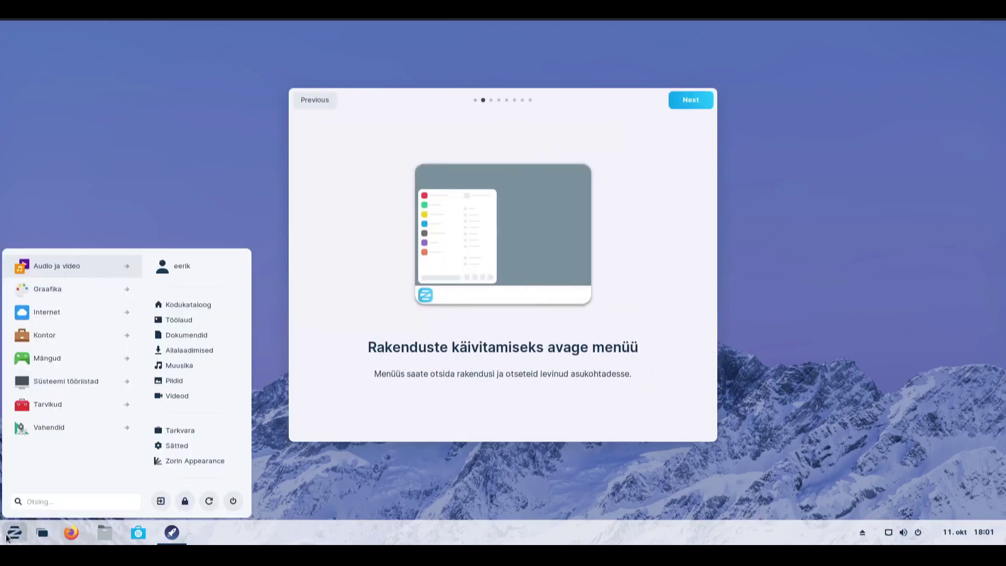
left_click(7, 537)
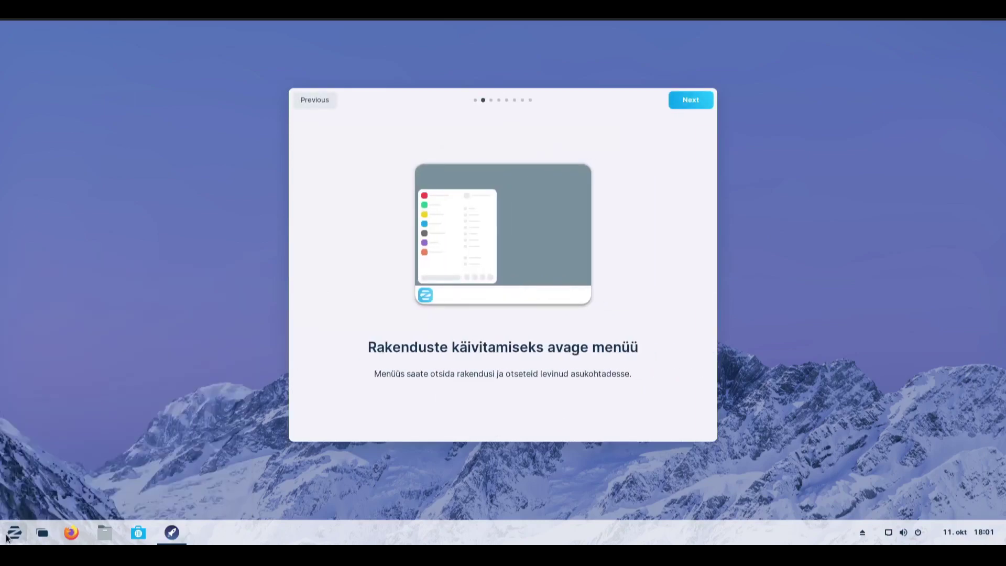
left_click(691, 100)
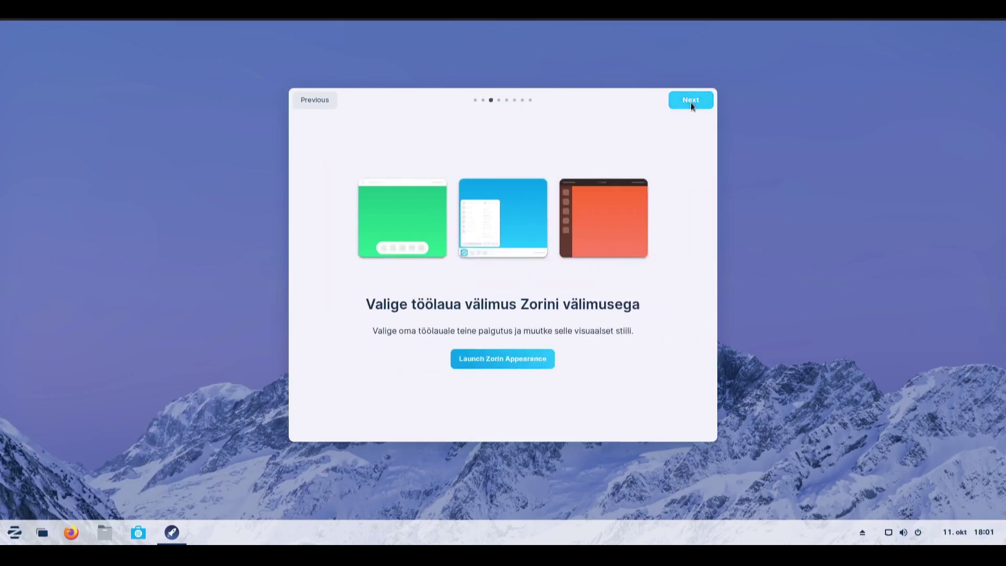
left_click(504, 360)
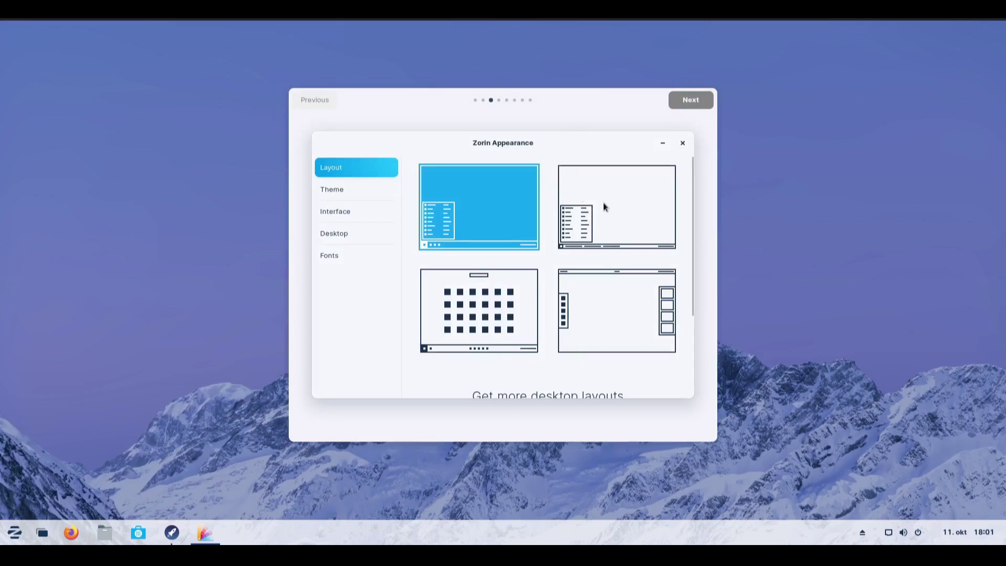
Step: Try the grid app-launcher, traditional taskbar and top-panel desktop layouts
scroll(693, 240, "down", 3)
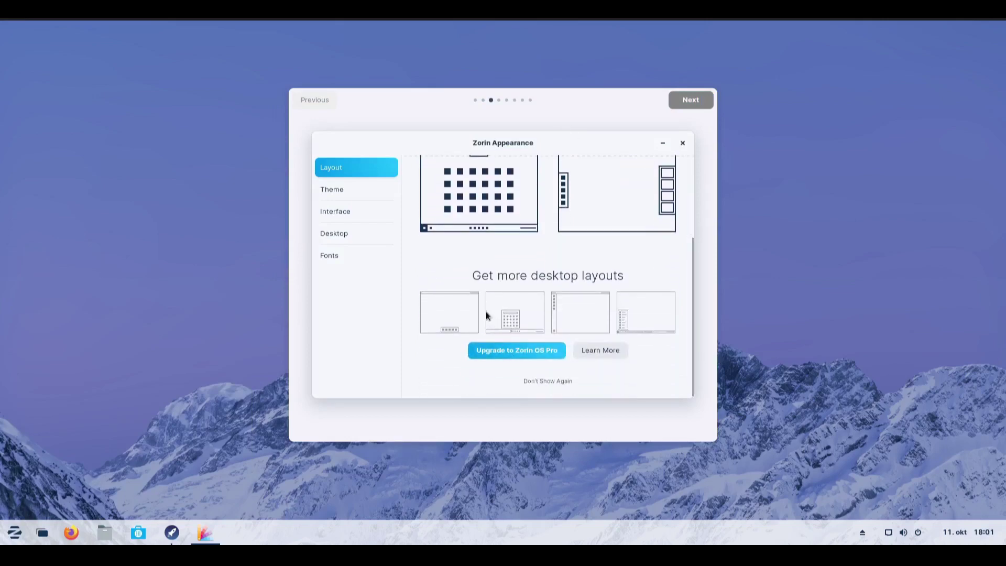
scroll(486, 311, "up", 2)
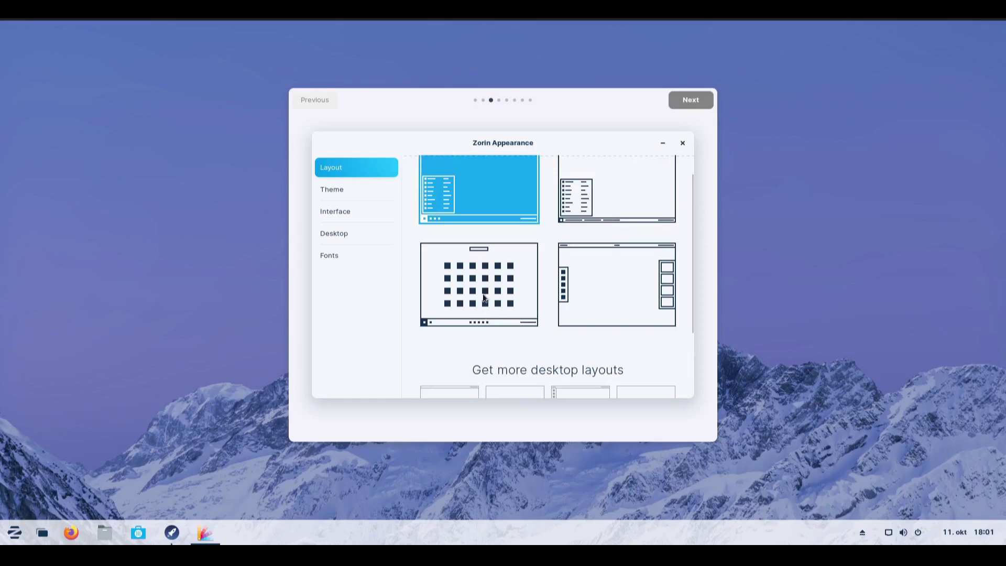
left_click(483, 294)
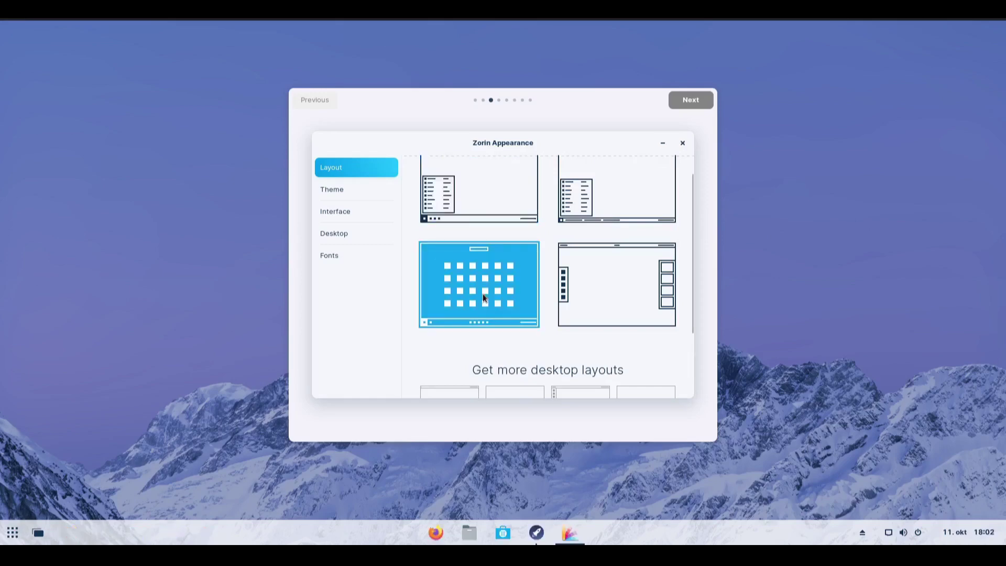
scroll(541, 262, "up", 1)
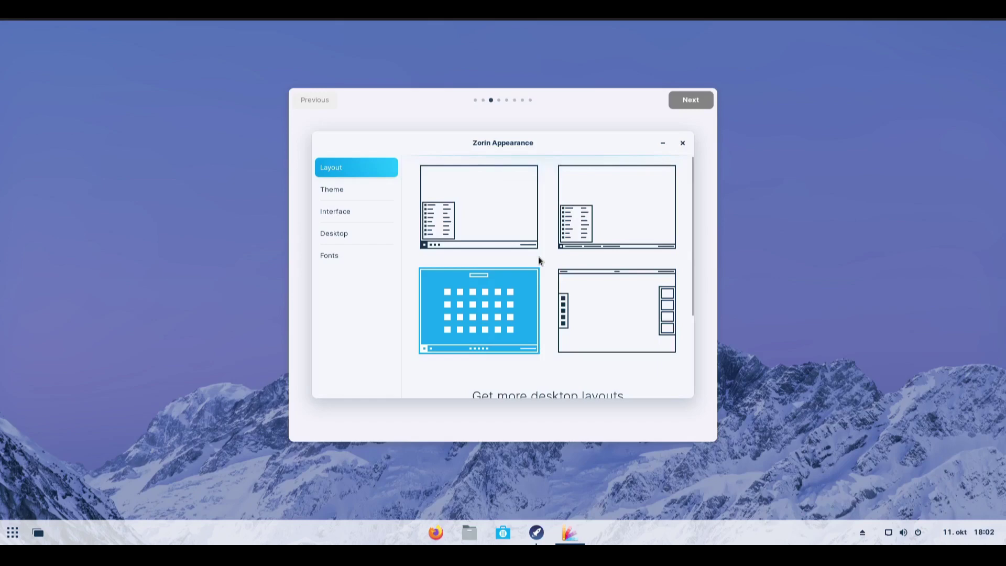
left_click(608, 227)
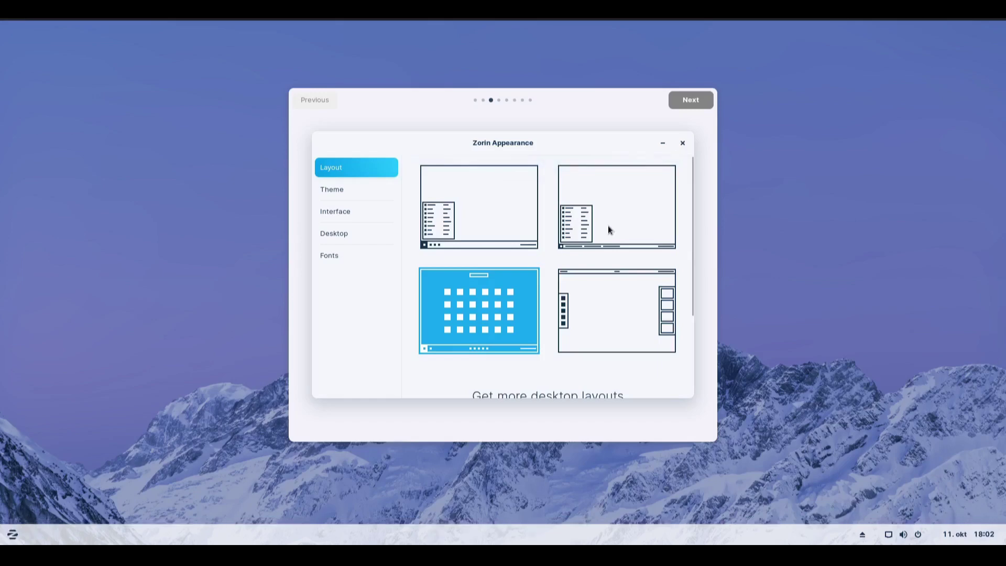
left_click(596, 311)
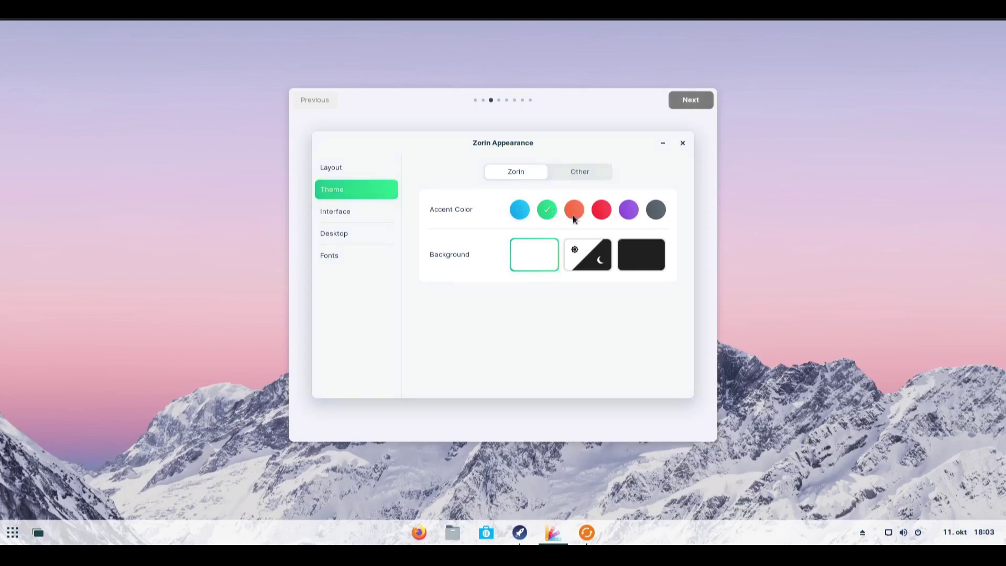
Step: Set an orange accent, enable Jelly Mode, and move the taskbar to the bottom, then left
left_click(577, 216)
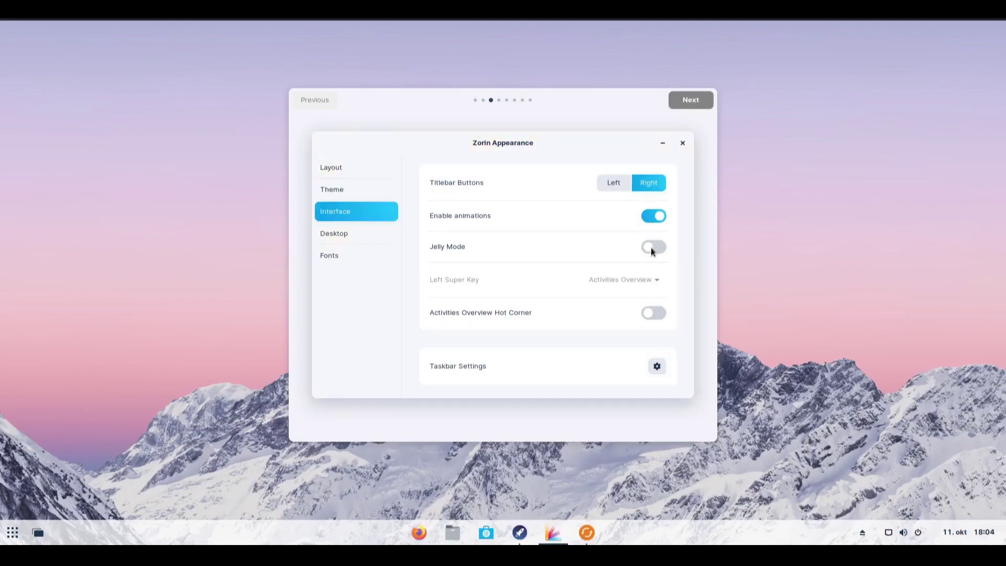
left_click(654, 247)
left_click_drag(507, 144, 572, 160)
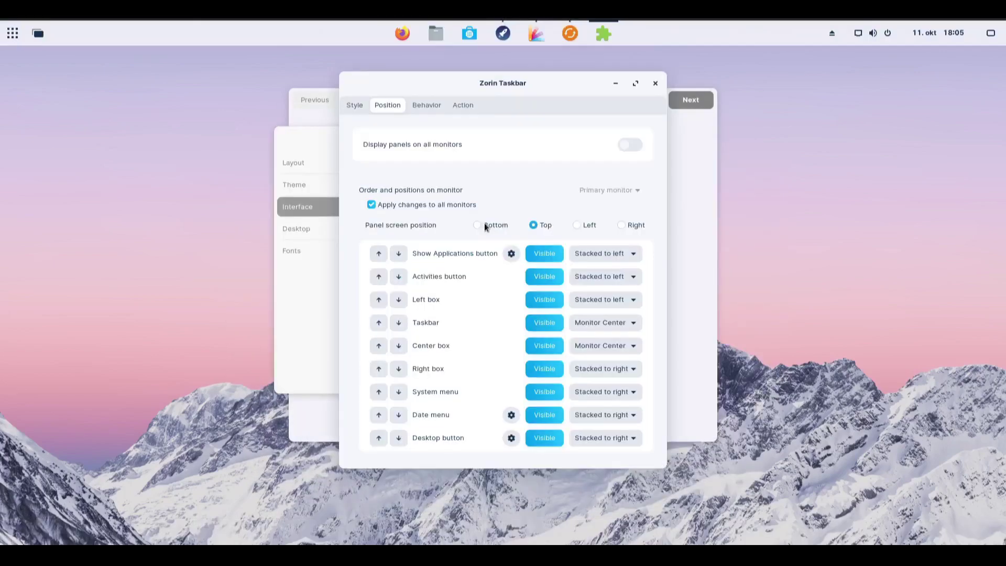
left_click(485, 225)
left_click(578, 225)
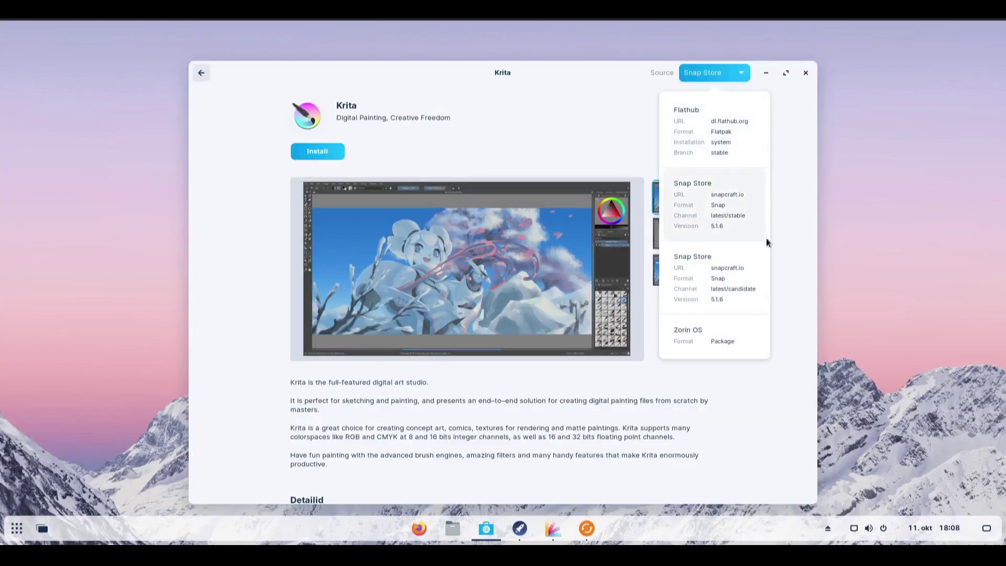
Step: Switch Krita's source to Zorin OS, then start installing Windows App Support, dismissing the password prompt
left_click(711, 344)
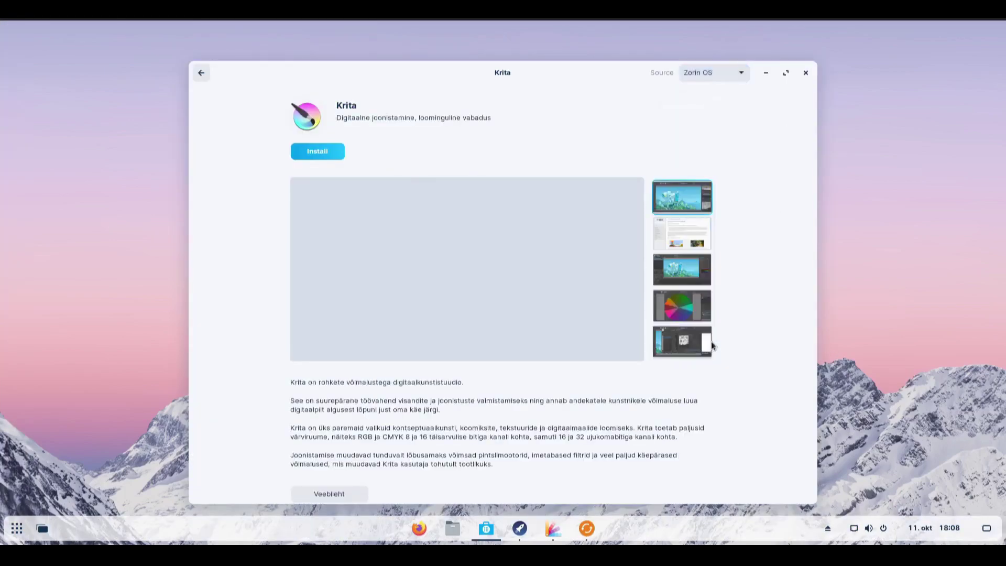
left_click(203, 73)
left_click(477, 206)
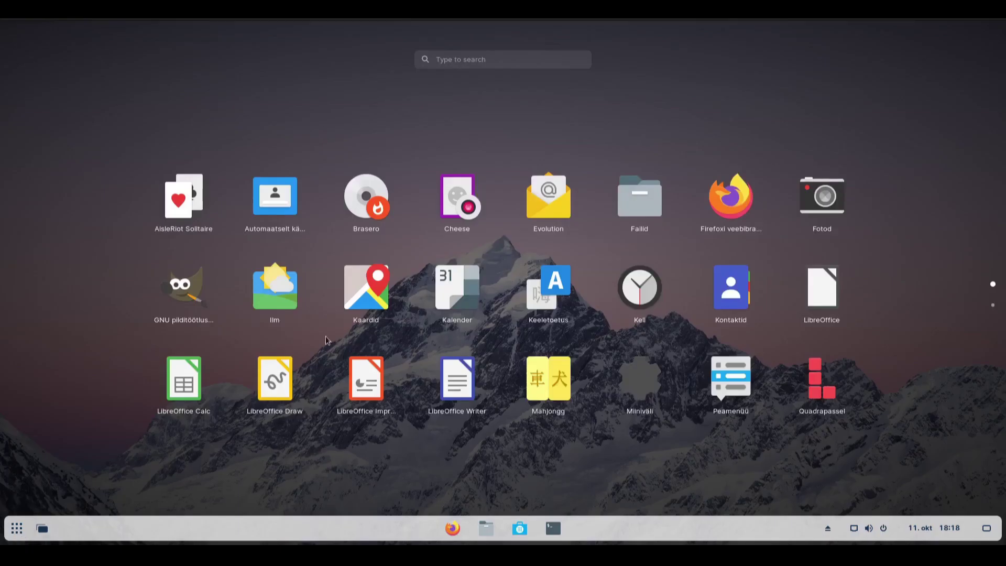
scroll(315, 348, "down", 1)
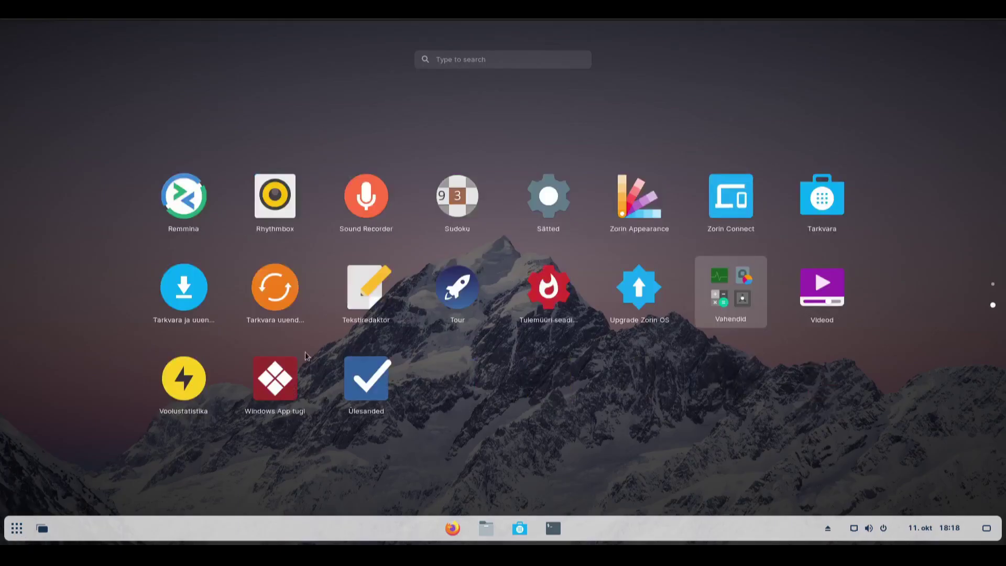
left_click(284, 367)
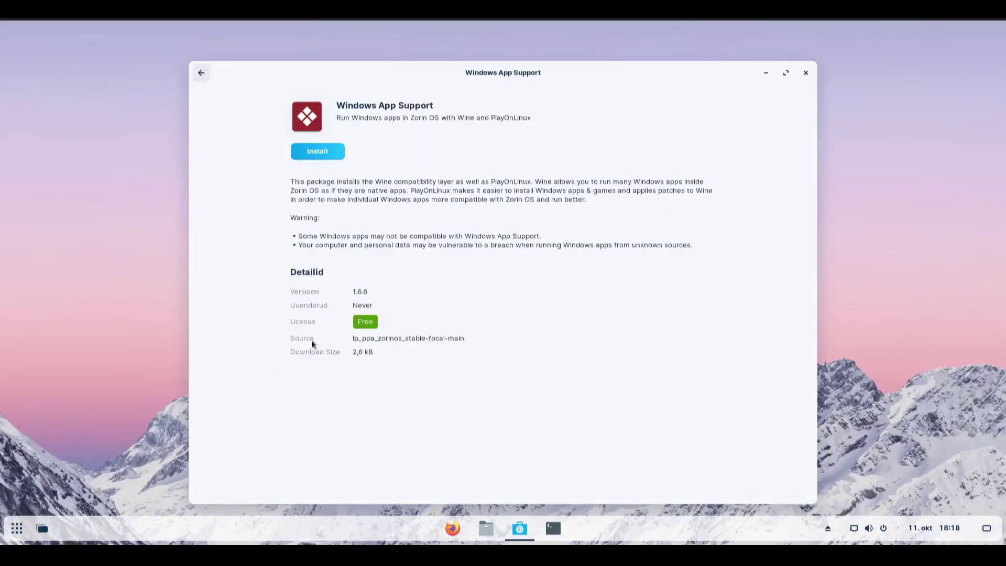
left_click(326, 144)
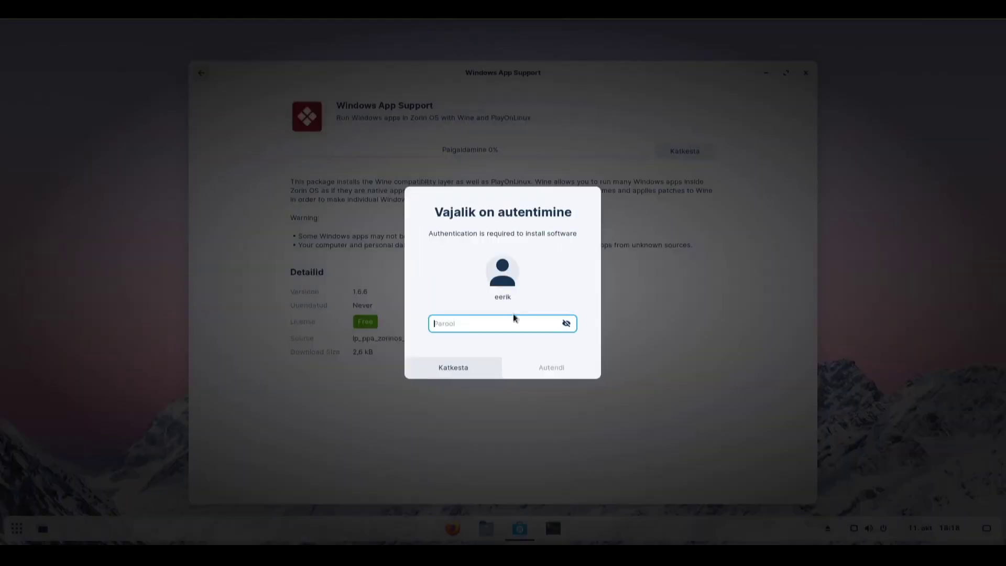
key("Escape")
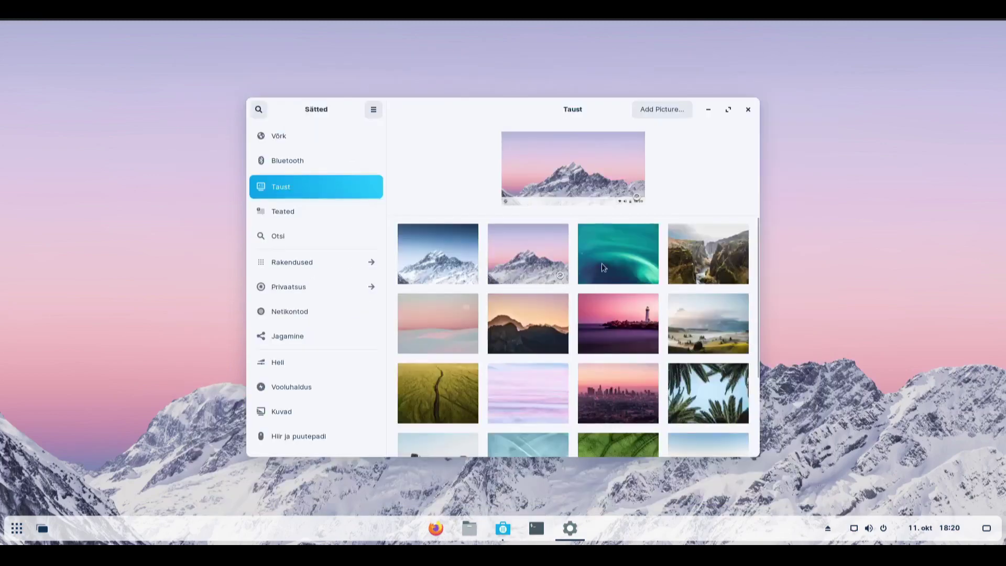
Step: Set the aurora picture as wallpaper, then move, maximize and restore the Settings window
left_click(603, 268)
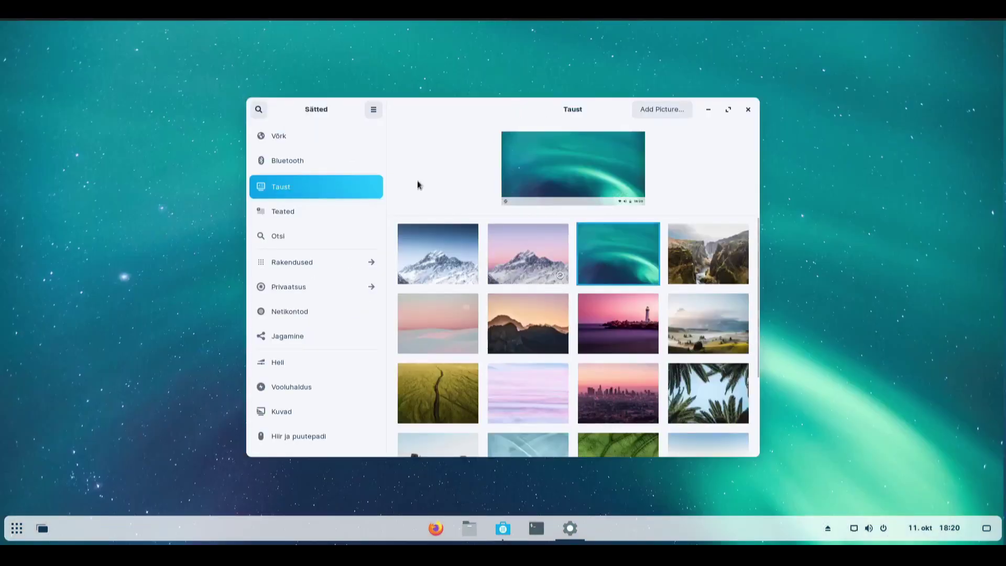
left_click_drag(520, 118, 542, 151)
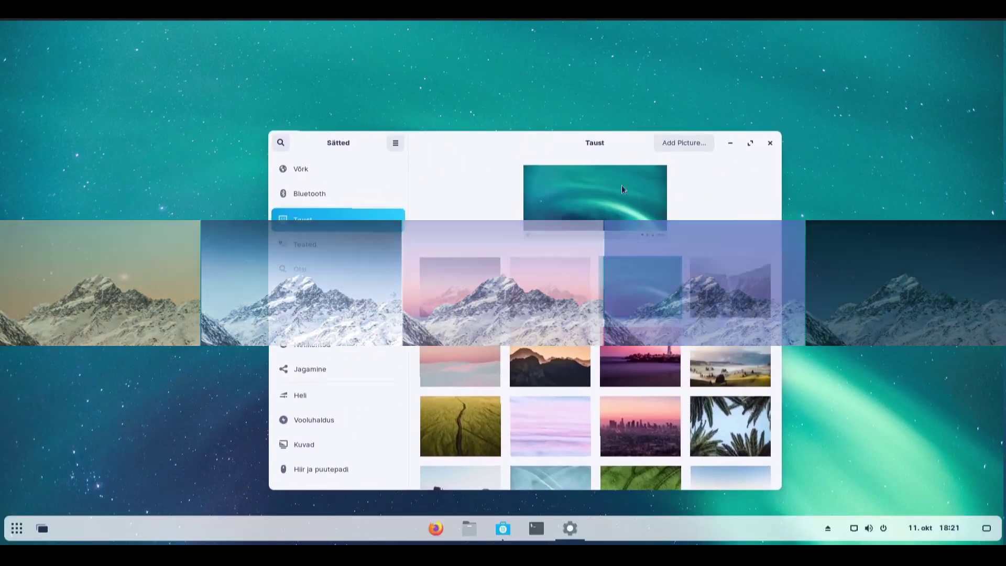
left_click(751, 143)
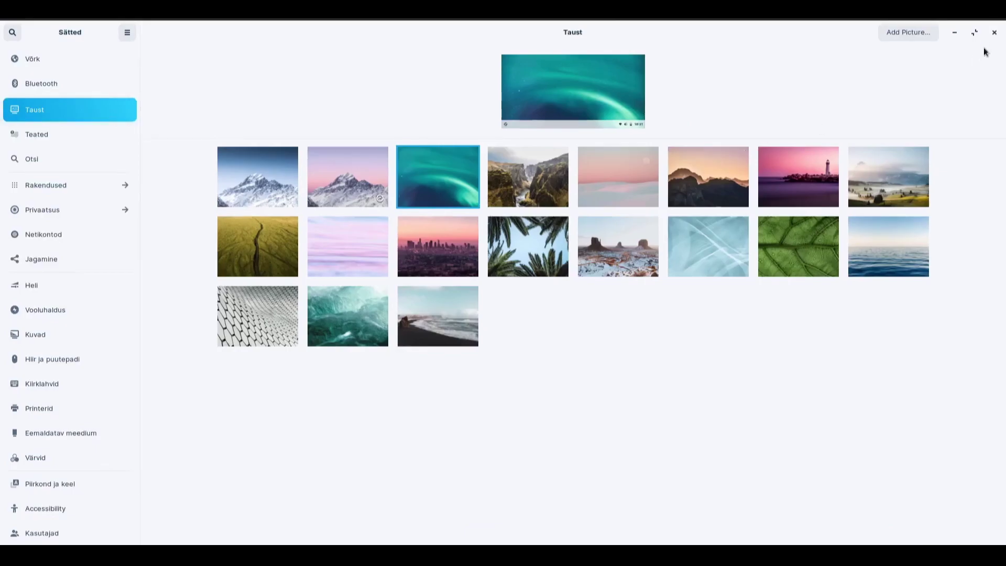
left_click(973, 32)
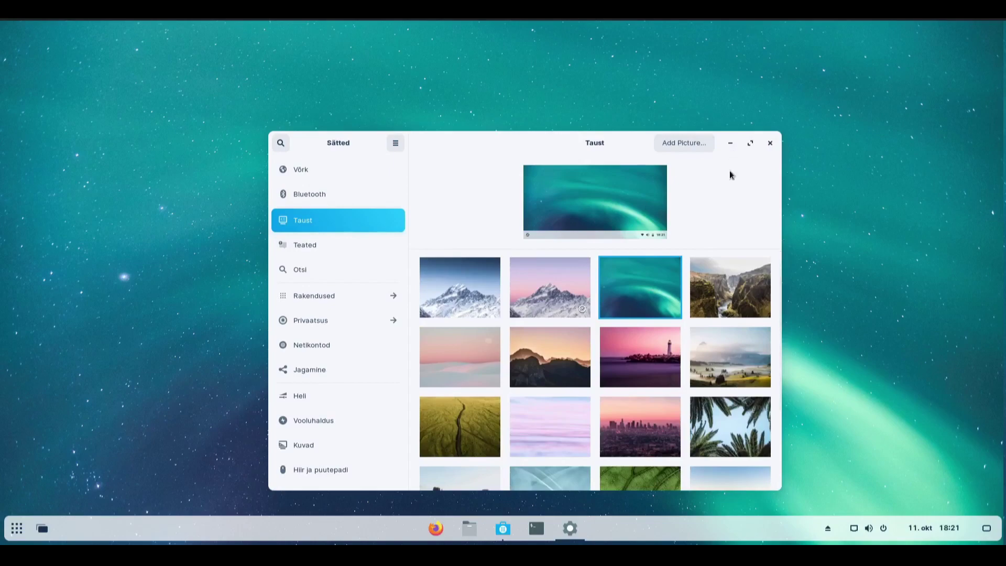
Step: Try the pale blue and leaf pictures, then settle on the pink sunset lighthouse wallpaper
scroll(718, 326, "down", 3)
left_click(543, 389)
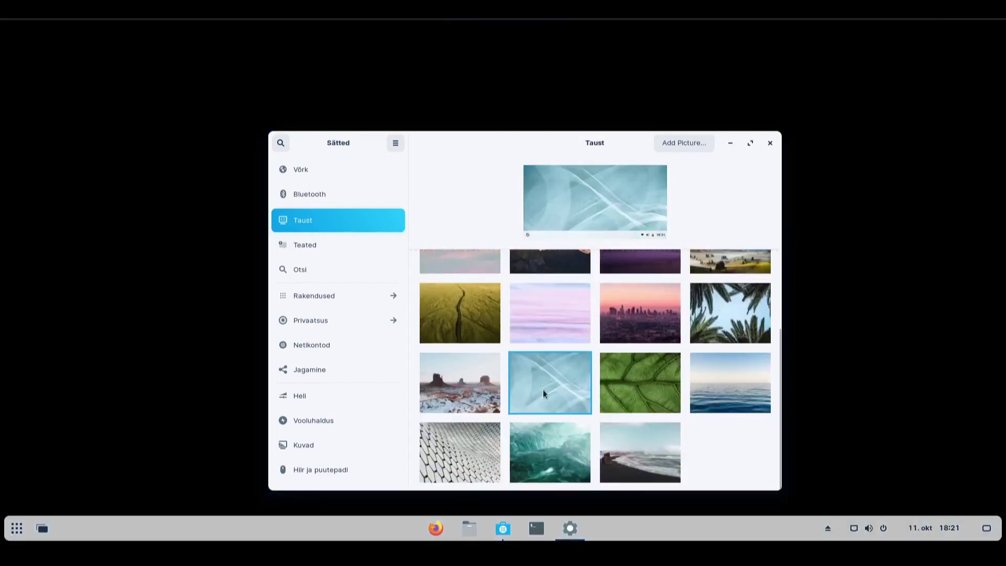
left_click(646, 379)
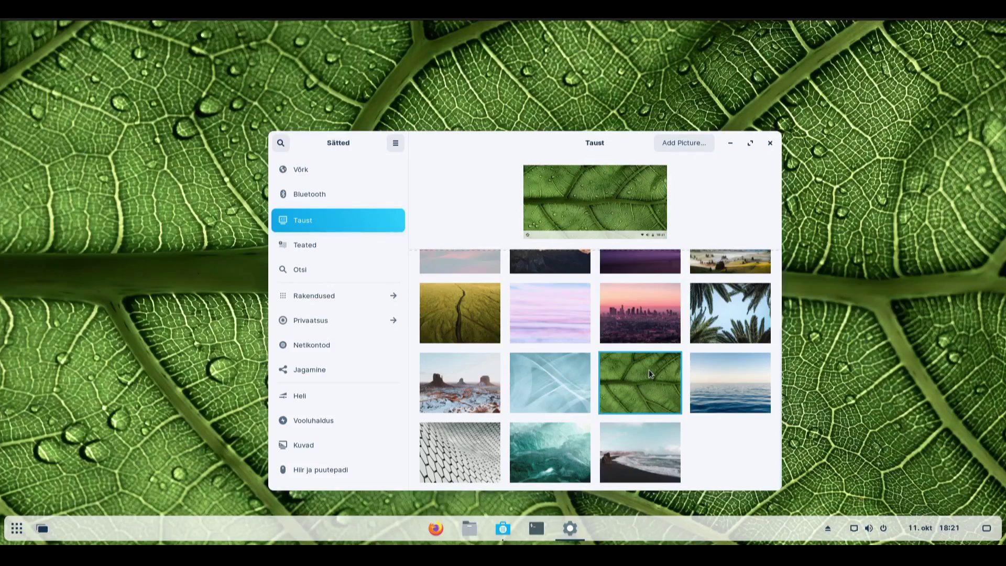
scroll(649, 369, "up", 3)
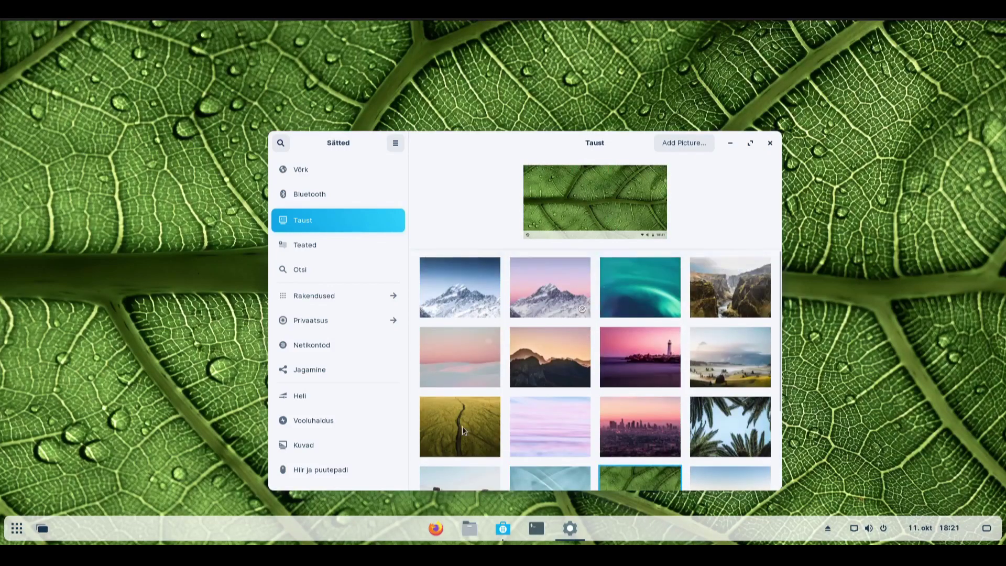
left_click(623, 360)
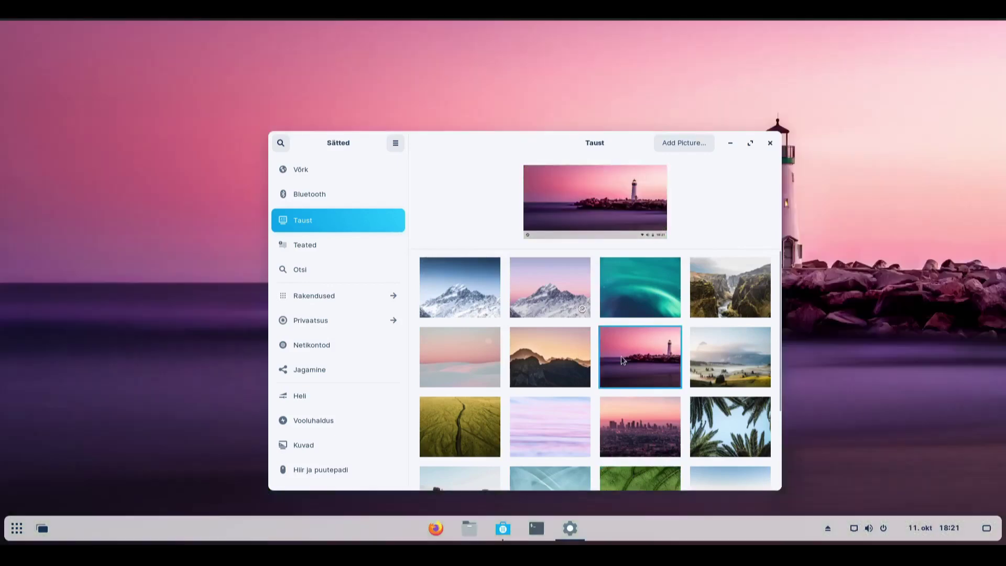
left_click(731, 143)
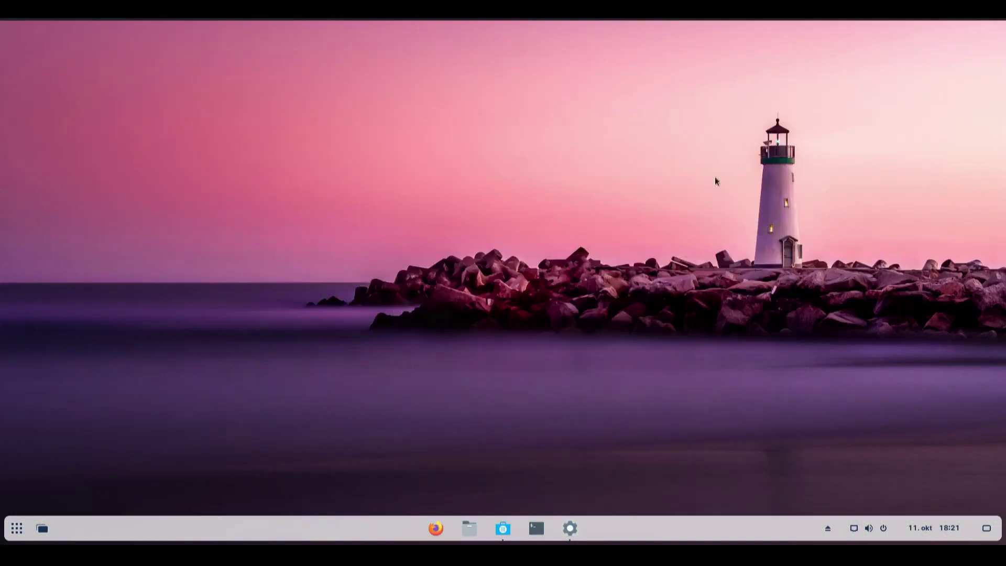
left_click(575, 524)
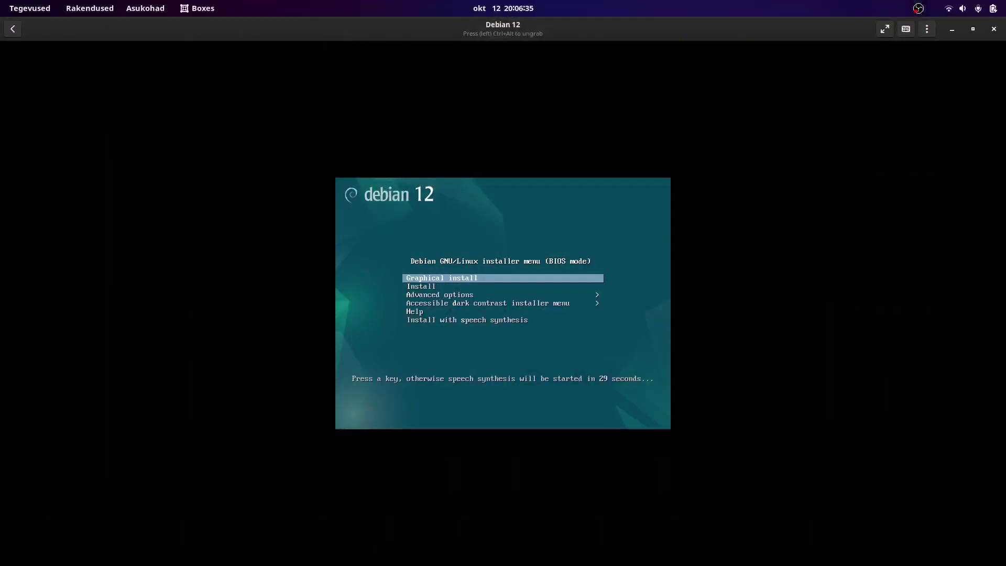
Step: Launch Debian 12's Graphical install from the boot menu to reach the Select a language page
key("Return")
key("Return")
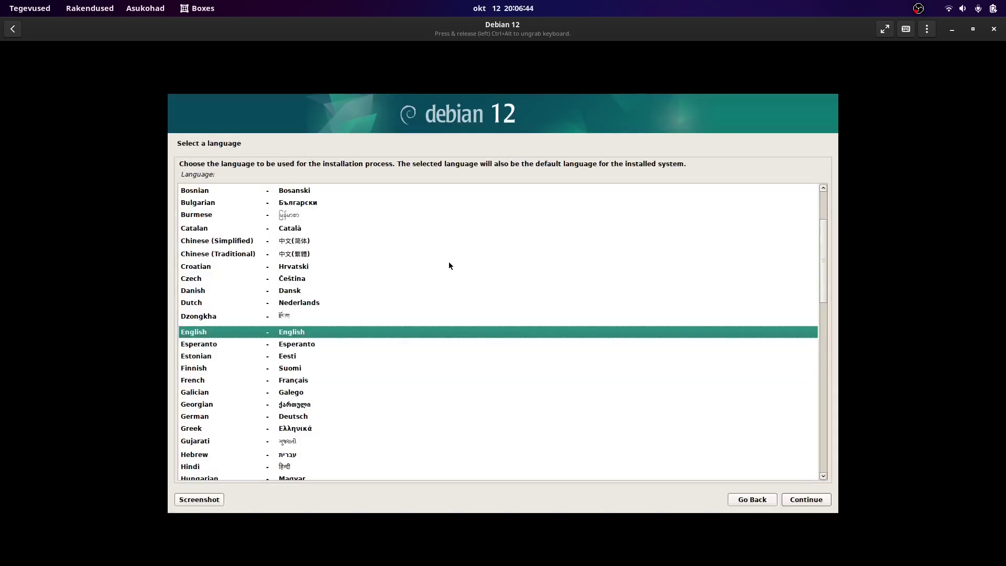
scroll(445, 257, "up", 5)
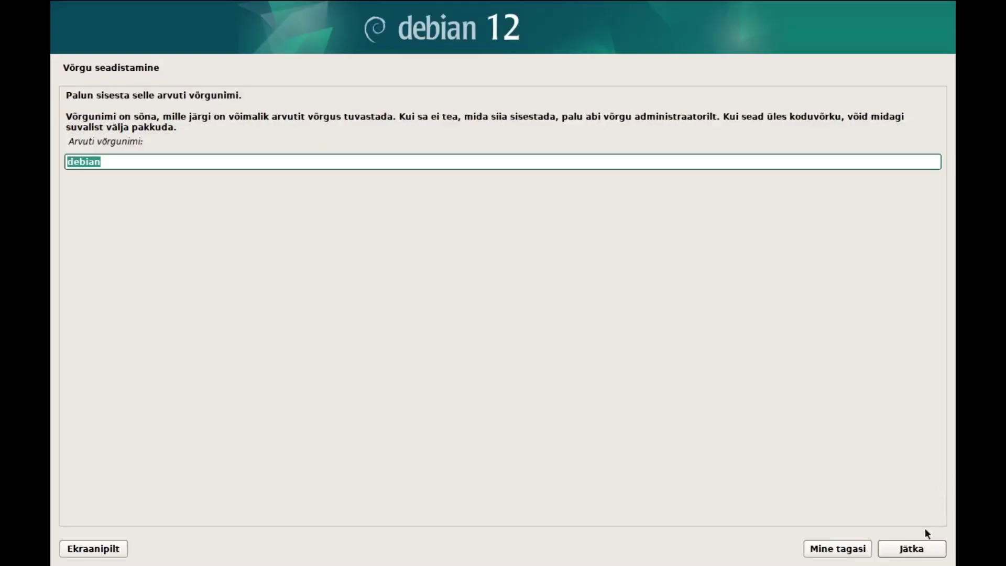
Step: Keep hostname debian, set the root password, enter the user's full name and accept the suggested username
left_click(913, 555)
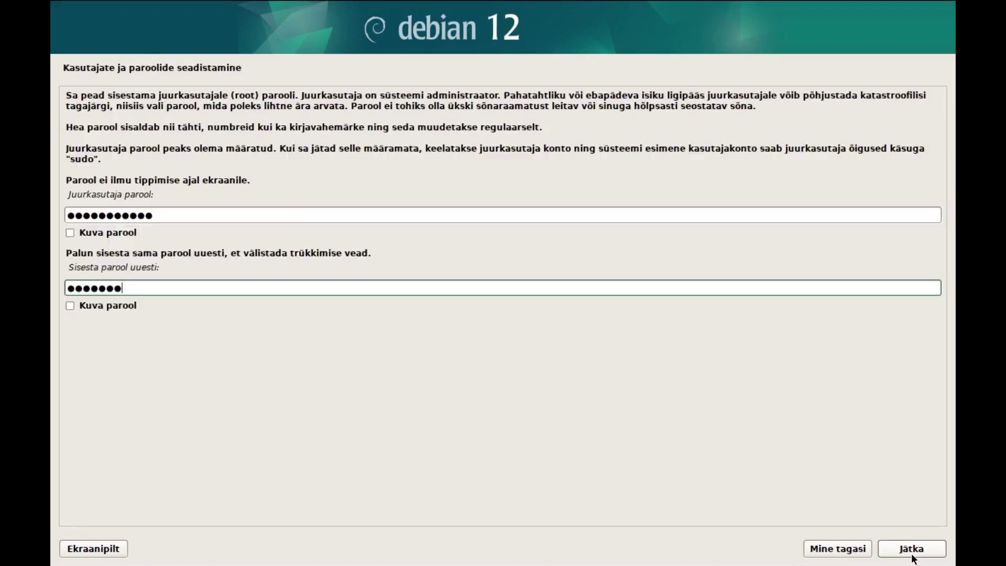
type("•••")
type("•")
left_click(912, 554)
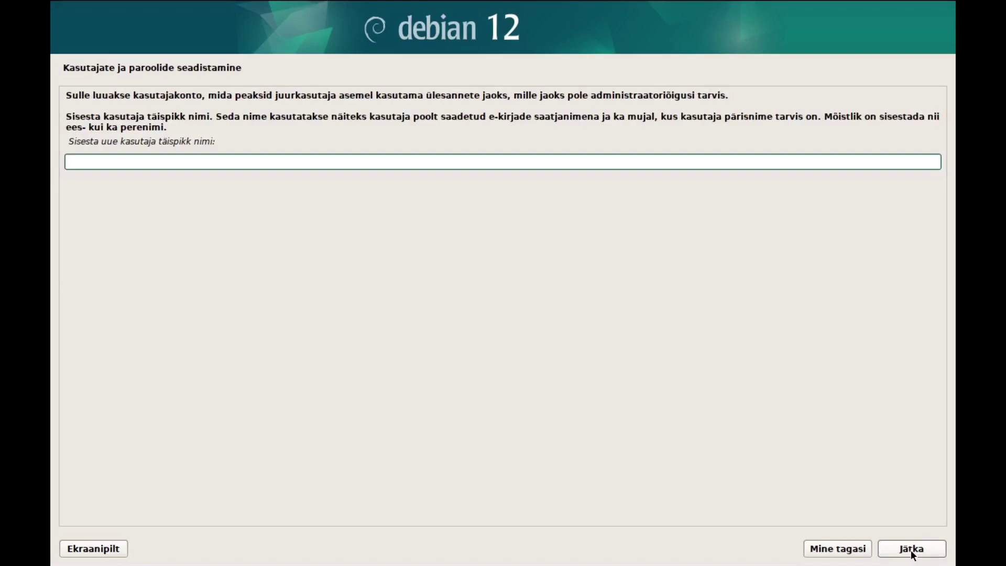
type("Eerik")
left_click(913, 554)
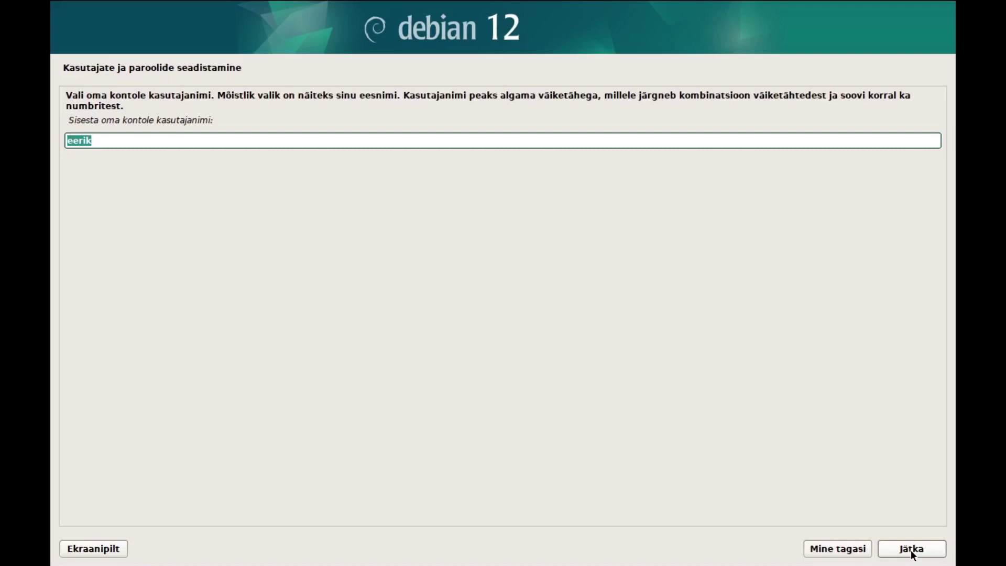
left_click(913, 553)
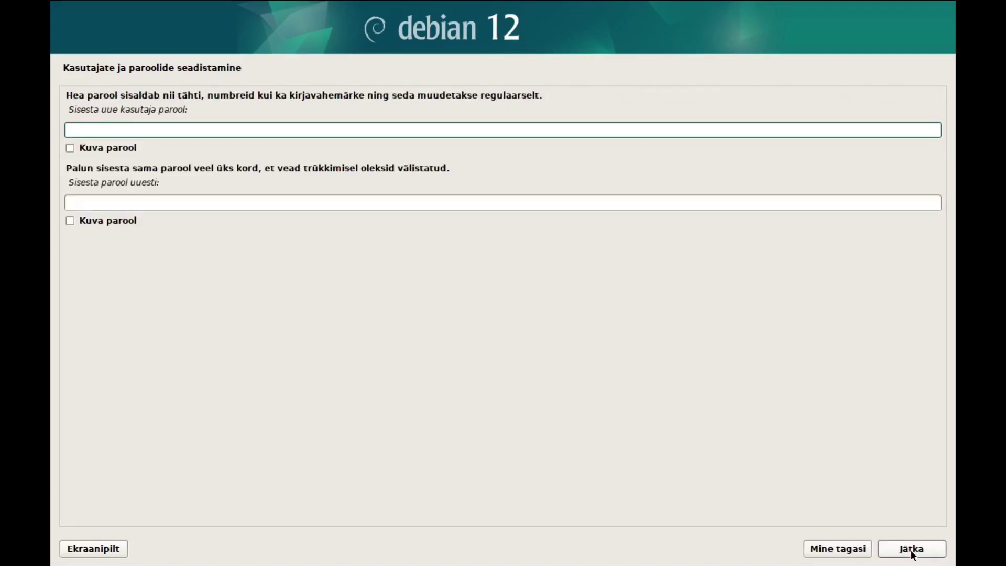
Step: Set the user account password, then choose guided whole-disk partitioning on the 21.5 GB vda disk
key("Tab")
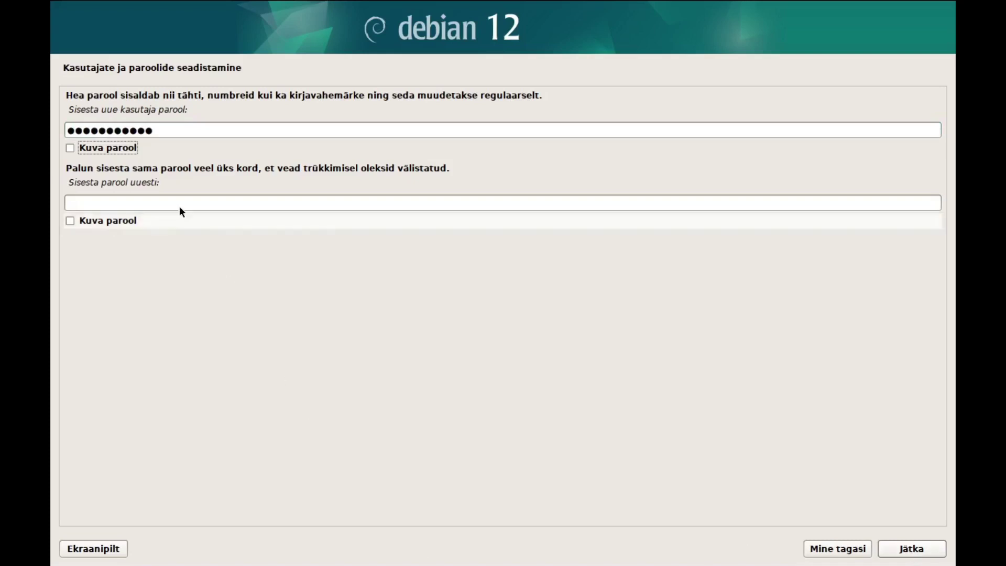
left_click(142, 202)
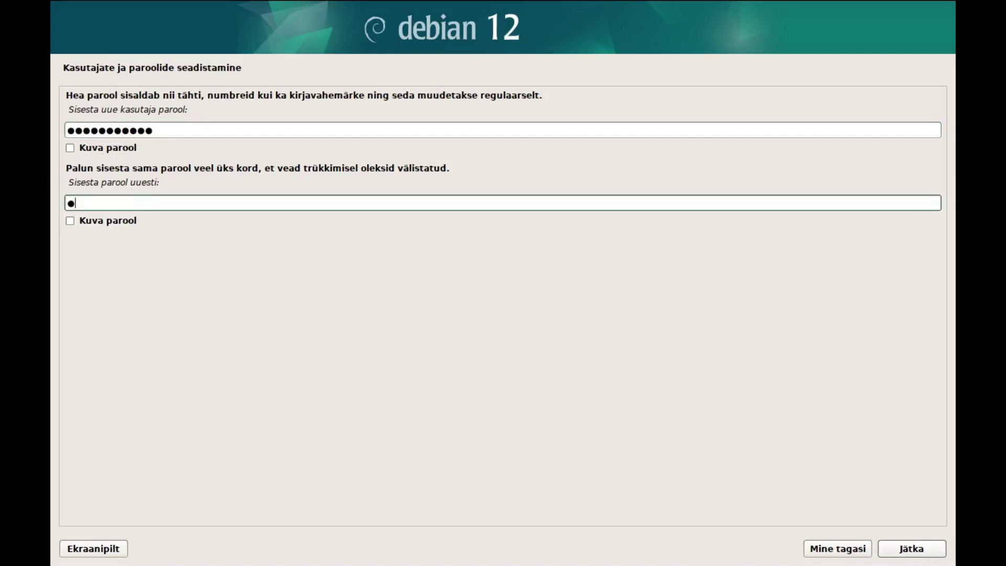
key("Return")
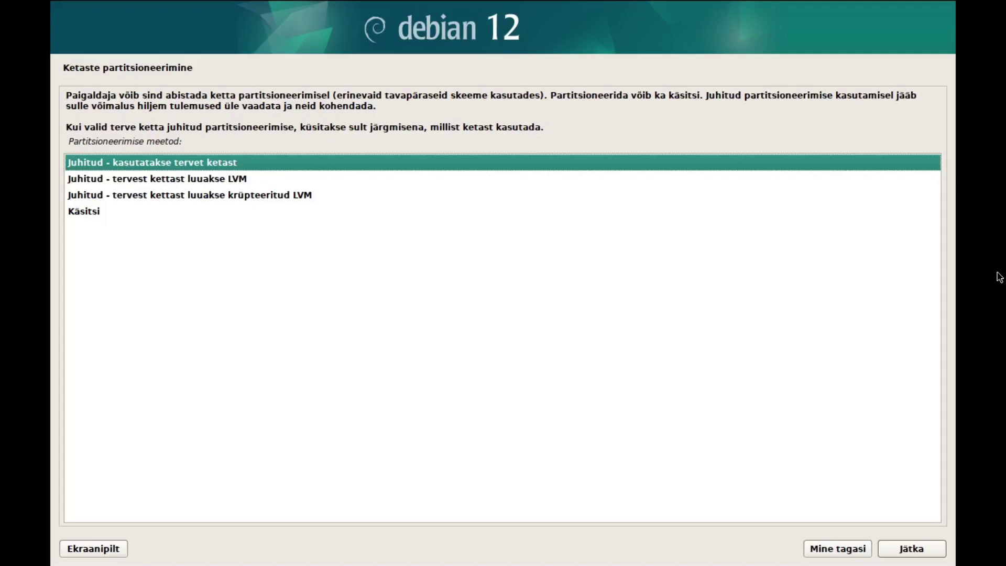
left_click(912, 550)
left_click(912, 549)
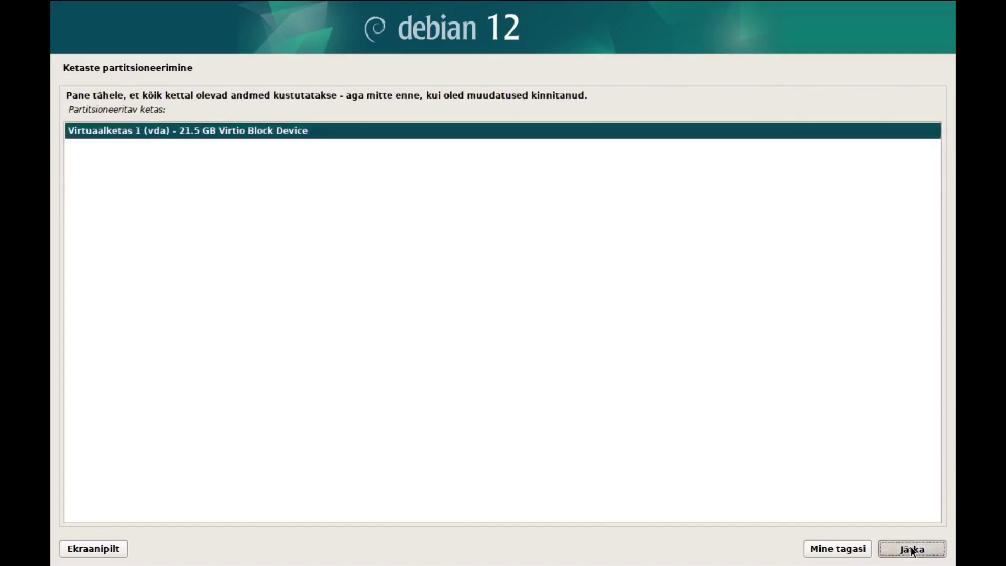
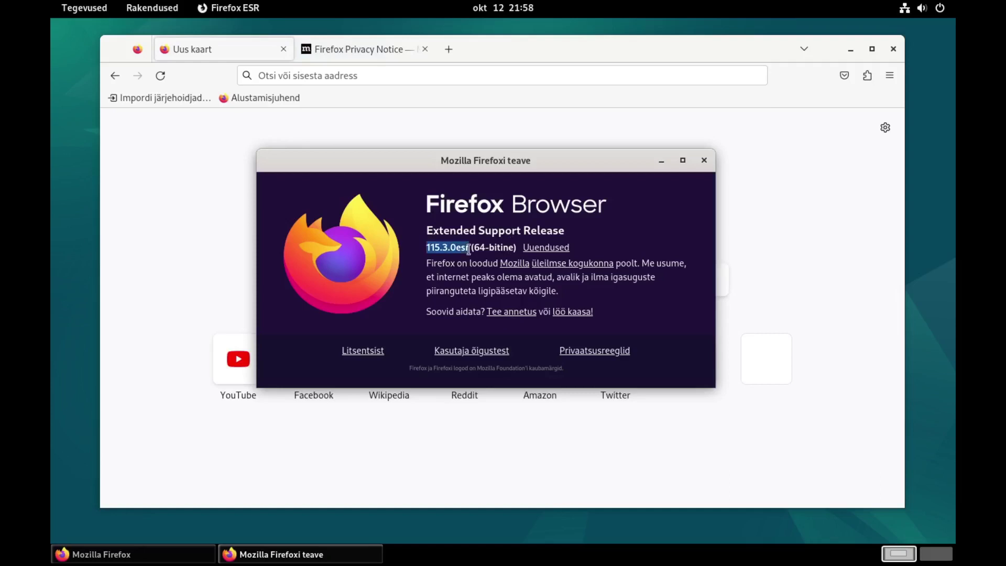
Step: Add the user account to the sudo group from the root terminal
left_click_drag(428, 230, 461, 231)
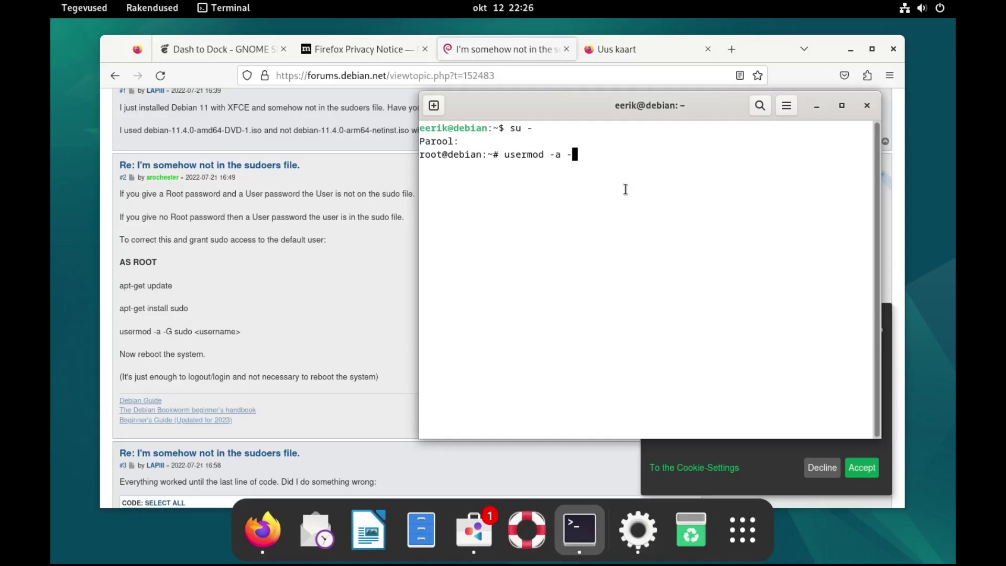
type("sudo eerik")
key("Return")
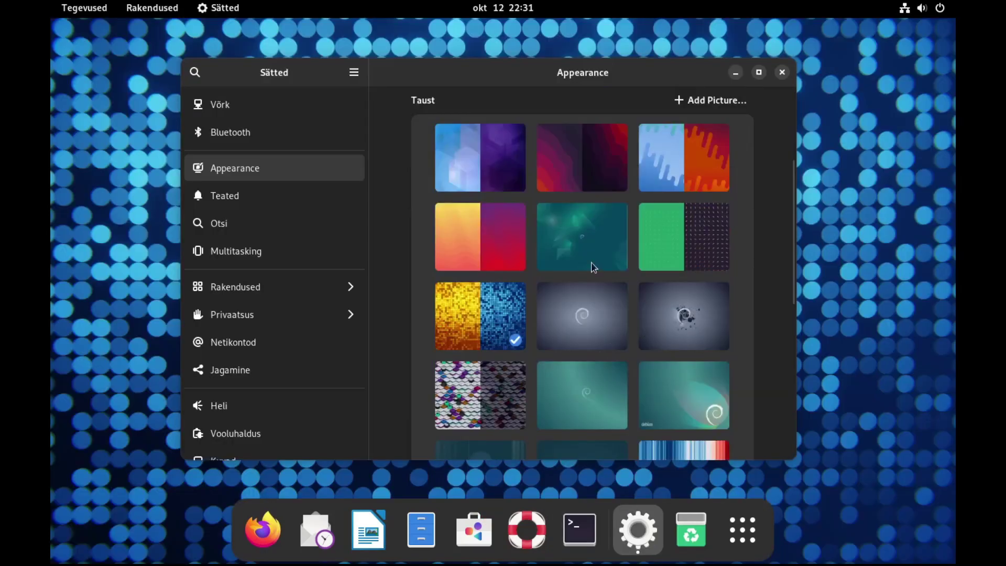
Step: Set the Debian swirl picture as the desktop wallpaper and minimize Settings
scroll(594, 268, "down", 3)
left_click(673, 315)
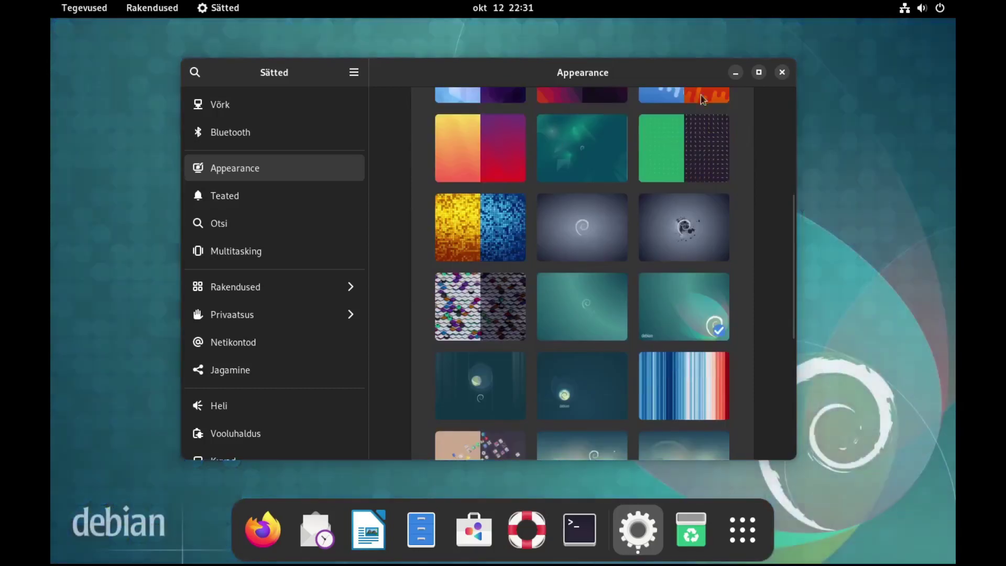
left_click(735, 73)
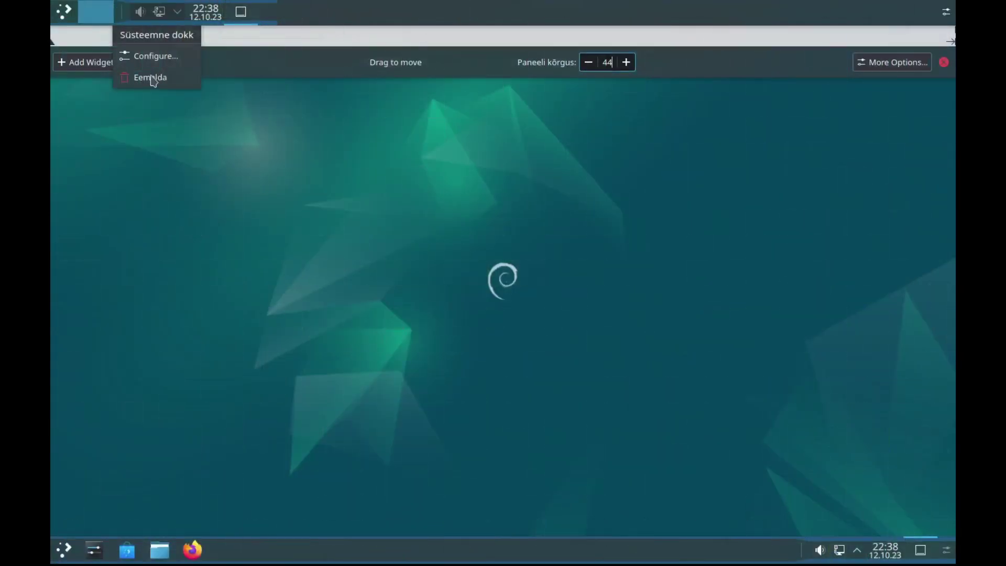
Step: Remove the dock, top and left panels, then move and close the Plasma crash report
left_click(152, 78)
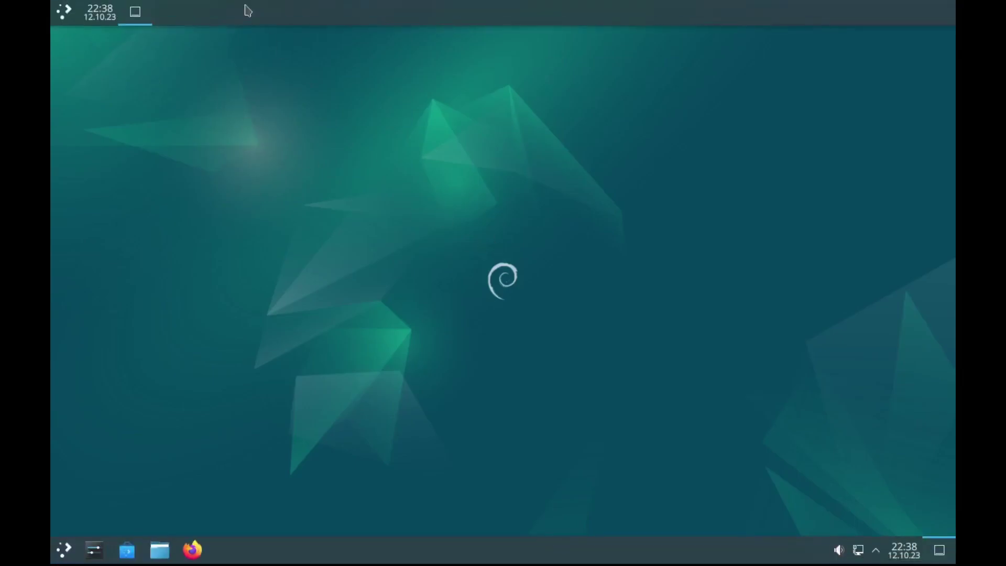
right_click(248, 11)
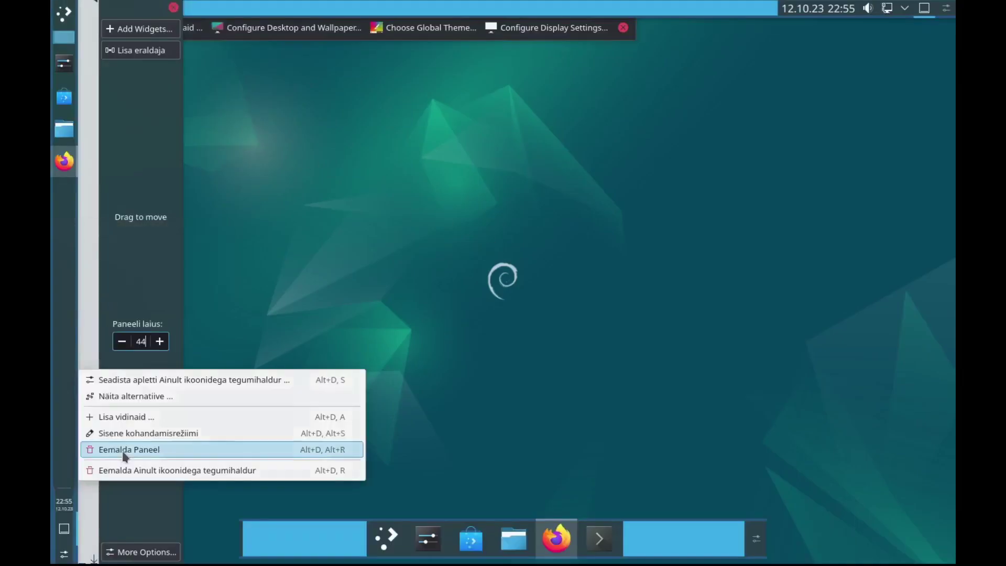
left_click(125, 452)
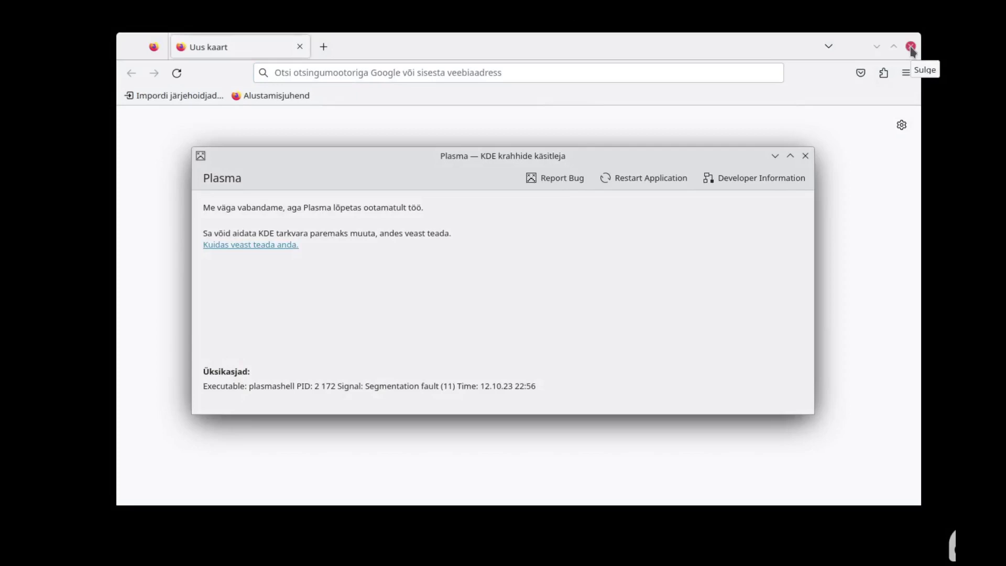
mouse_move(579, 152)
left_mouse_down()
mouse_move(551, 143)
mouse_move(553, 152)
mouse_move(643, 132)
mouse_move(658, 139)
mouse_move(598, 154)
left_mouse_up()
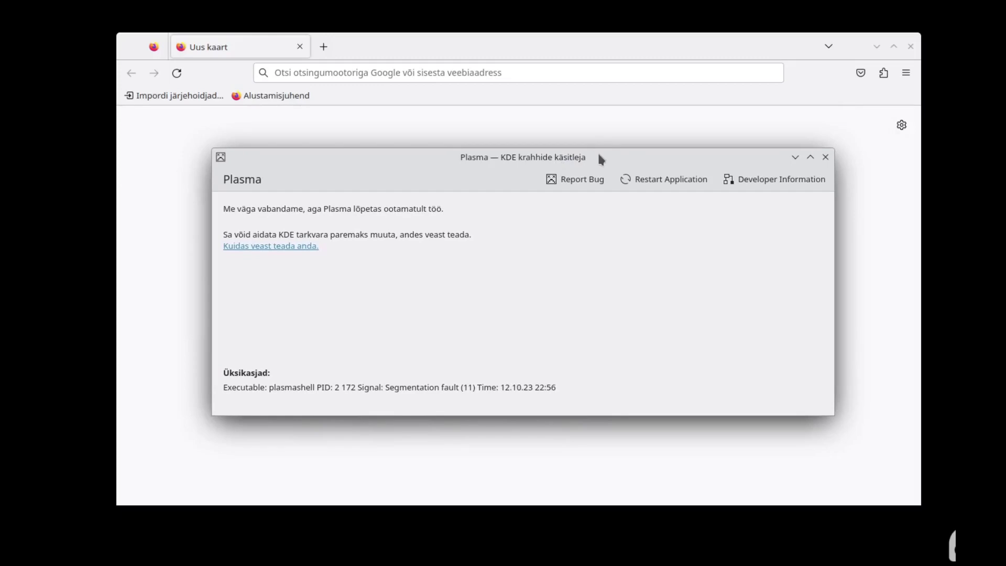
left_click(826, 158)
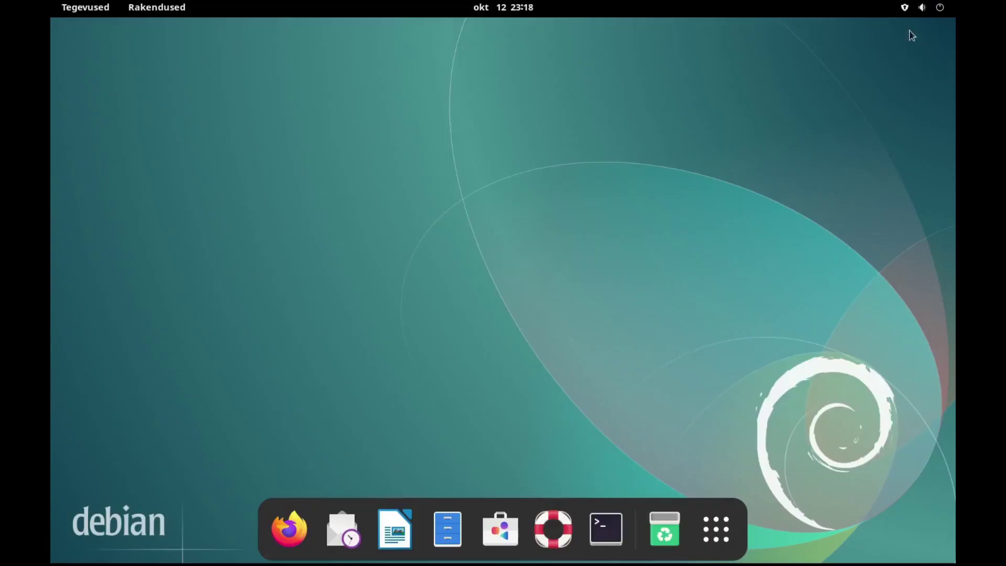
left_click(922, 8)
left_click(921, 7)
left_click(906, 7)
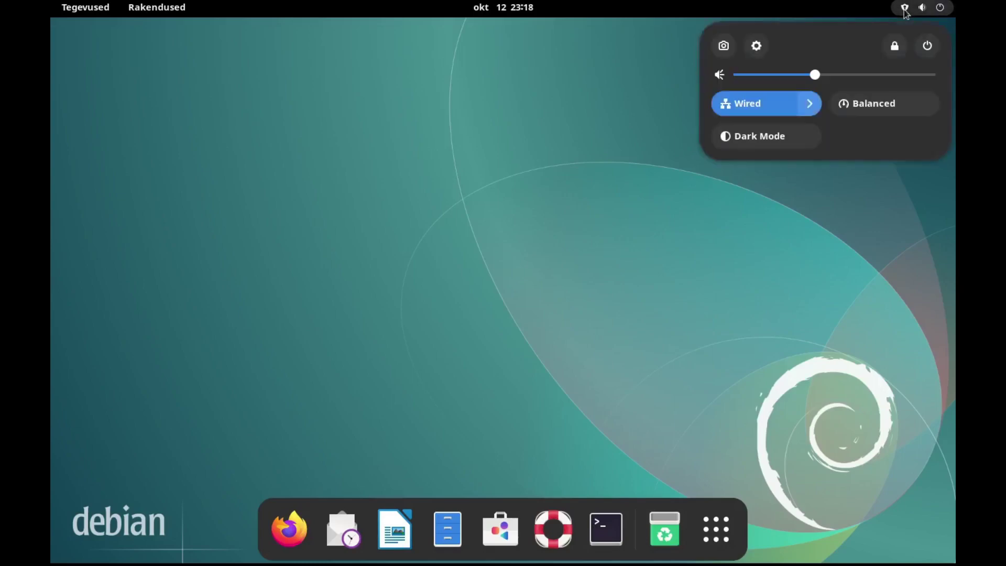
left_click(906, 11)
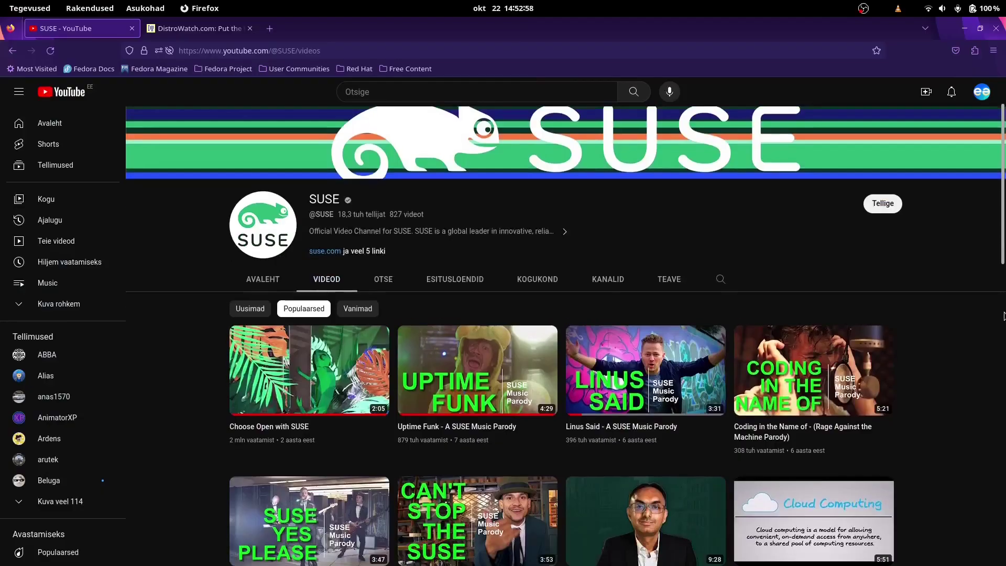
Step: Scroll the SUSE channel's videos and play 'How do you say SUSE?'
scroll(1004, 313, "down", 8)
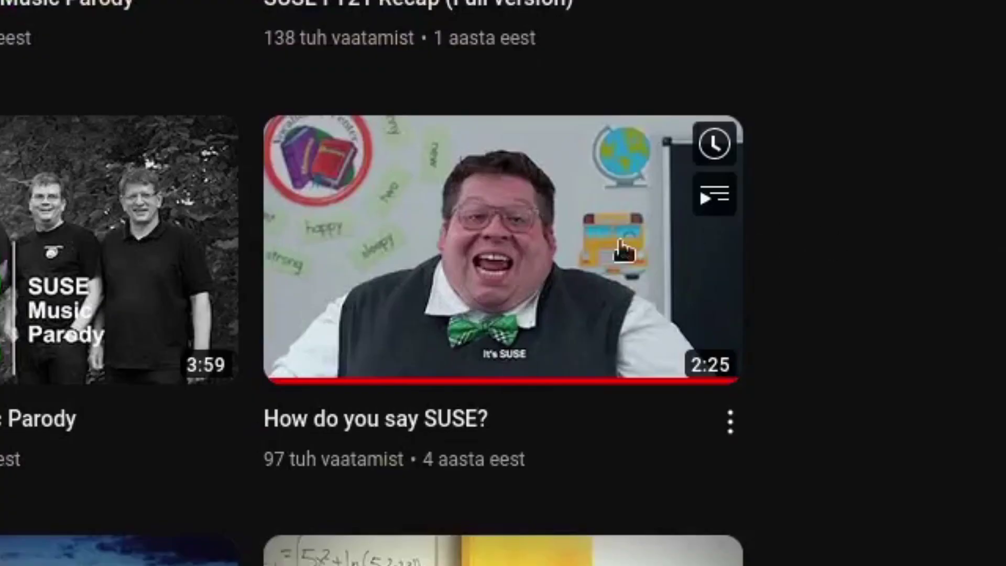
left_click(792, 350)
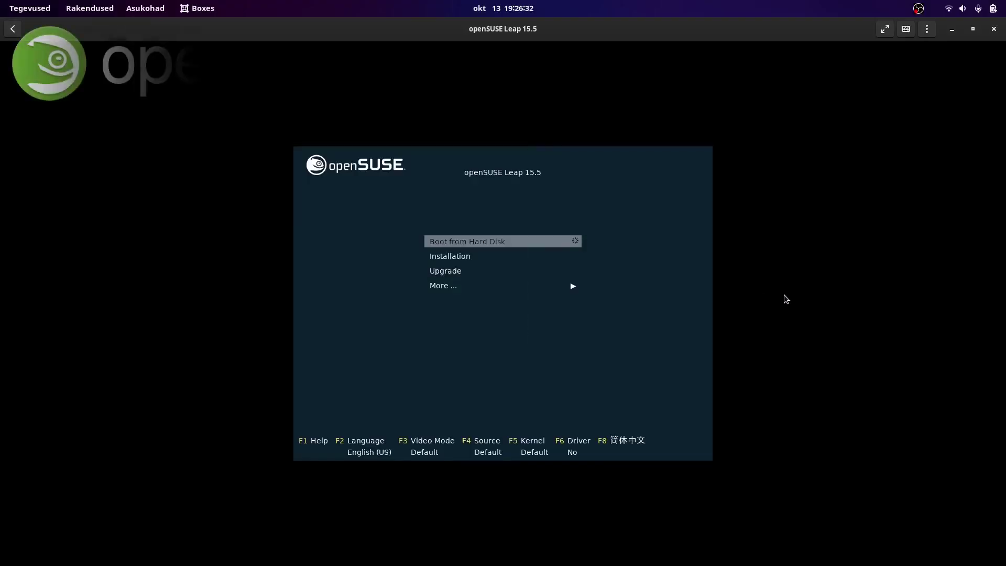
Step: Boot the openSUSE Leap 15.5 VM, capture input, and launch Installation from the boot menu
key("Return")
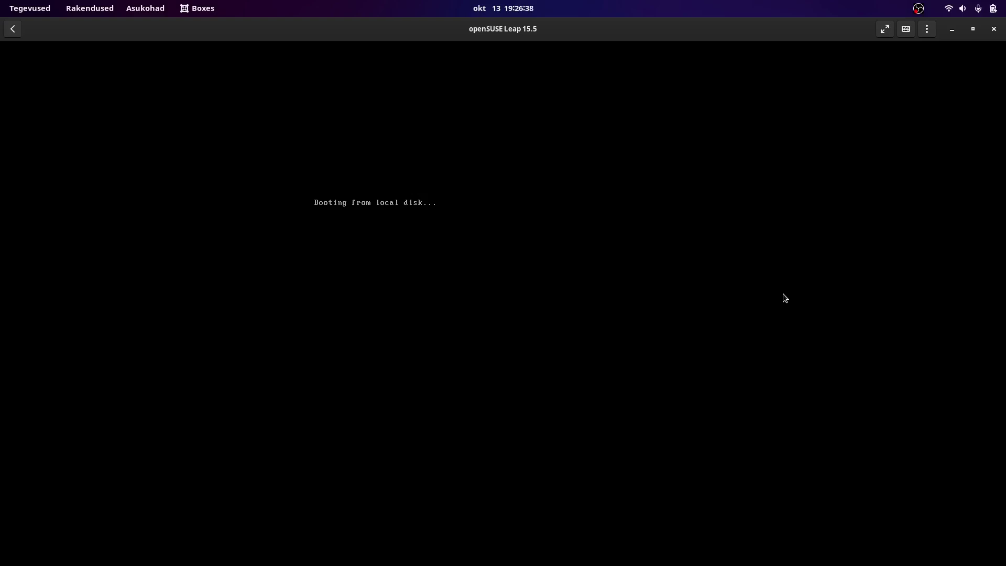
left_click(603, 565)
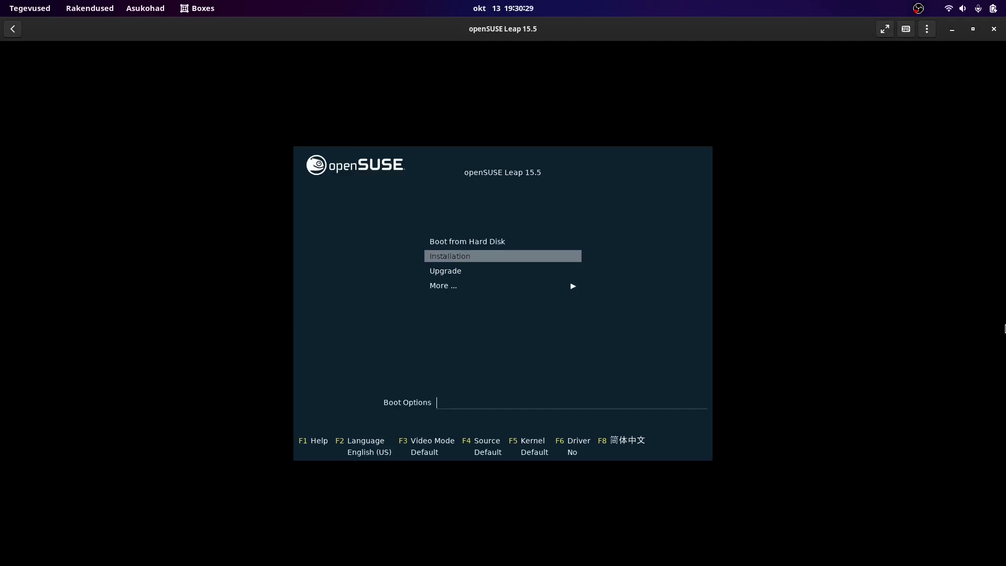
key("Return")
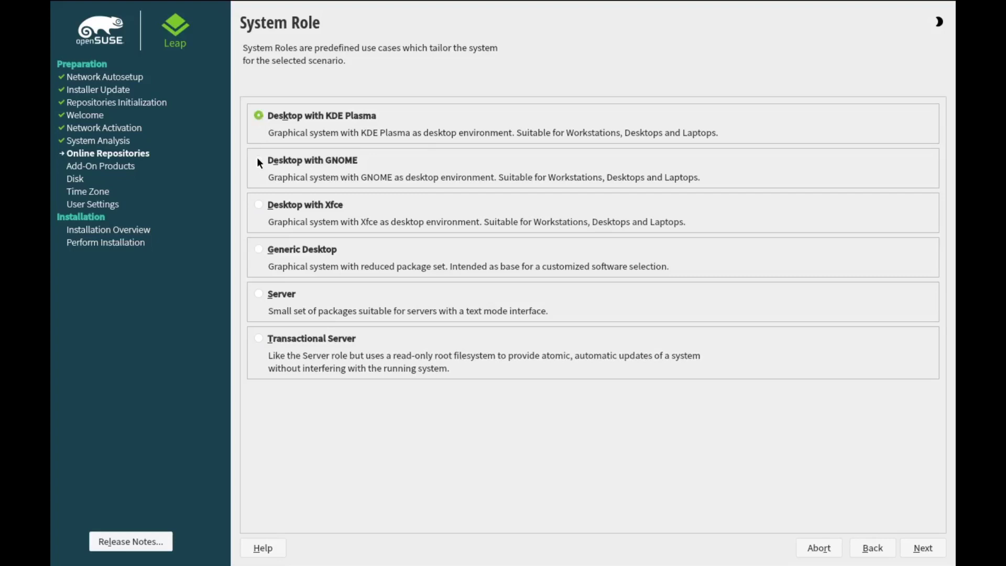
Step: Choose the KDE Plasma desktop role, then accept the suggested partitioning and time zone
left_click(258, 159)
left_click(258, 115)
left_click(923, 548)
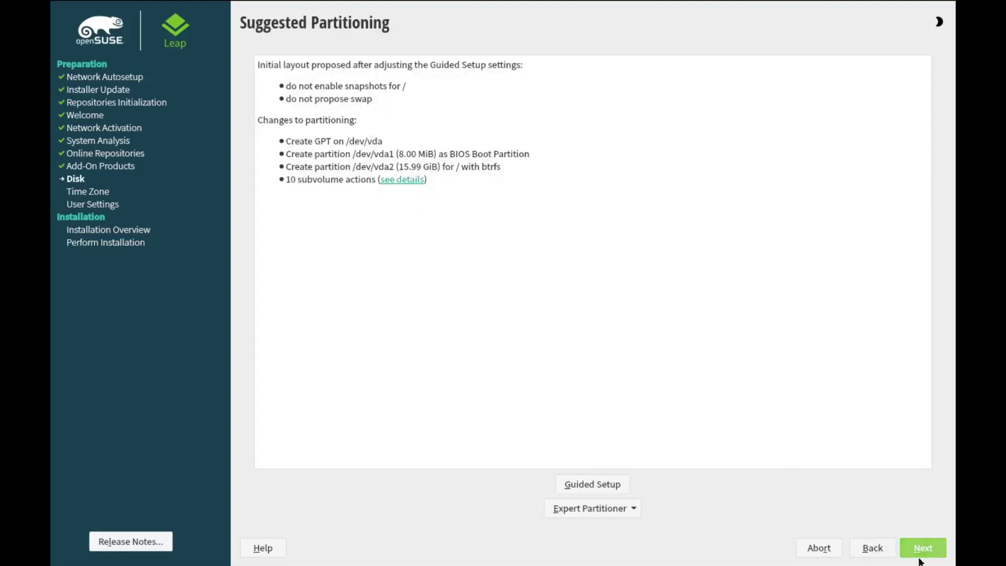
left_click(933, 551)
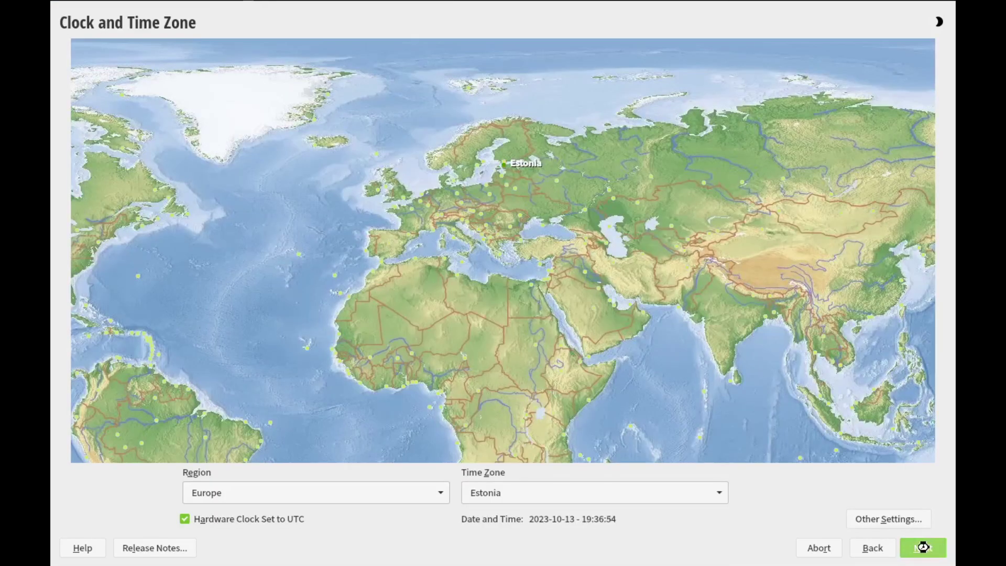
left_click(925, 548)
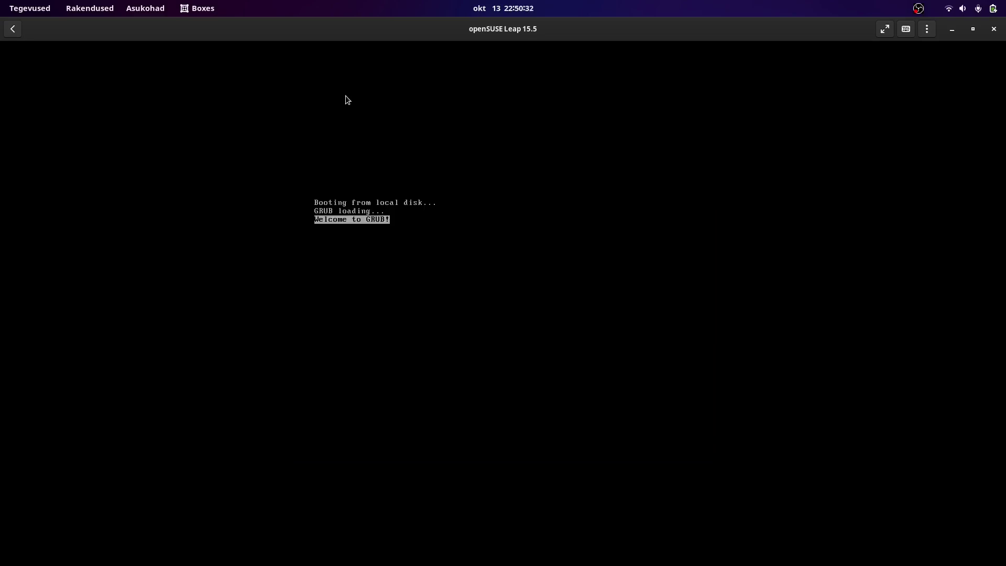
Step: Boot openSUSE from GRUB, browse the Games software category, then minimize Discover
key("Return")
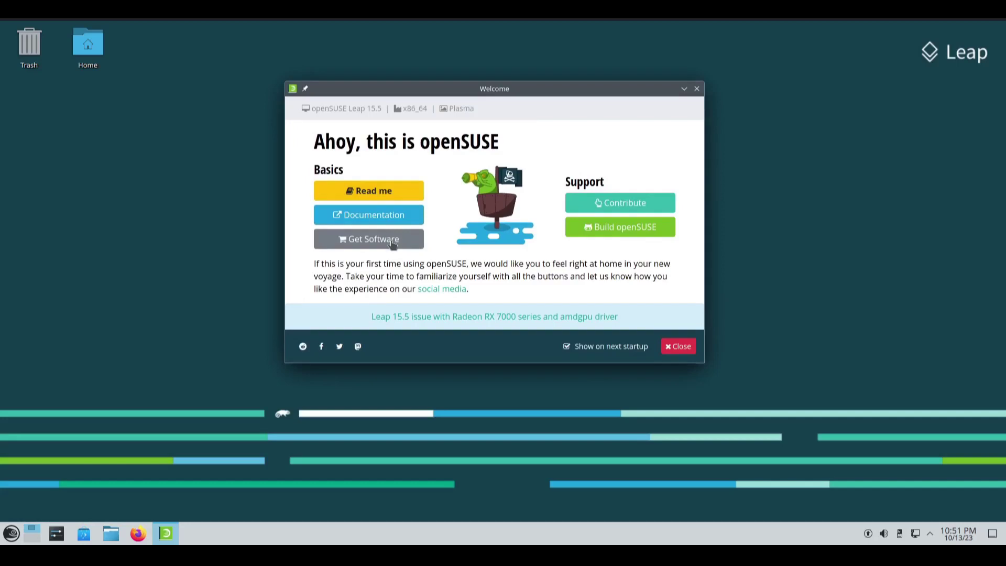
left_click(393, 244)
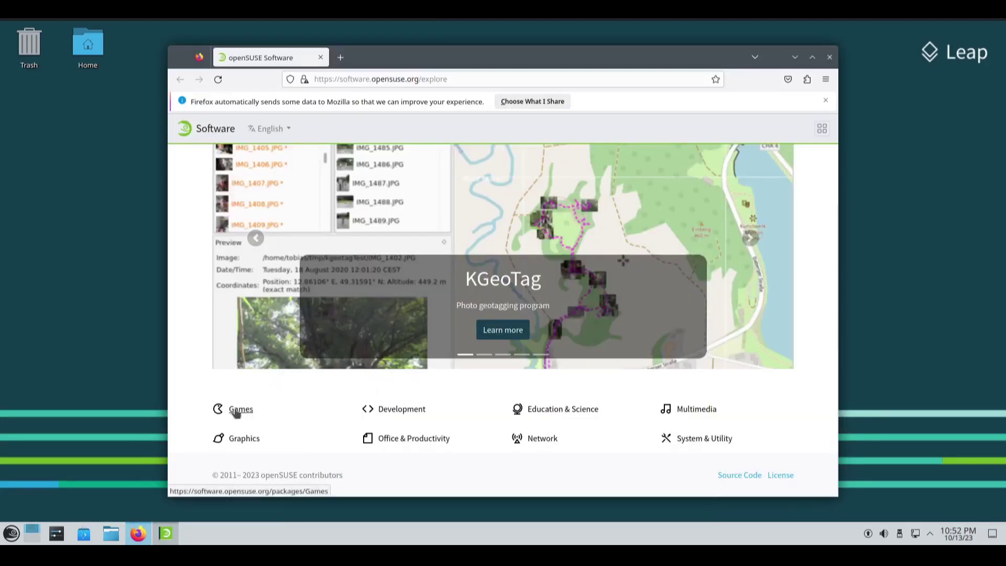
left_click(235, 411)
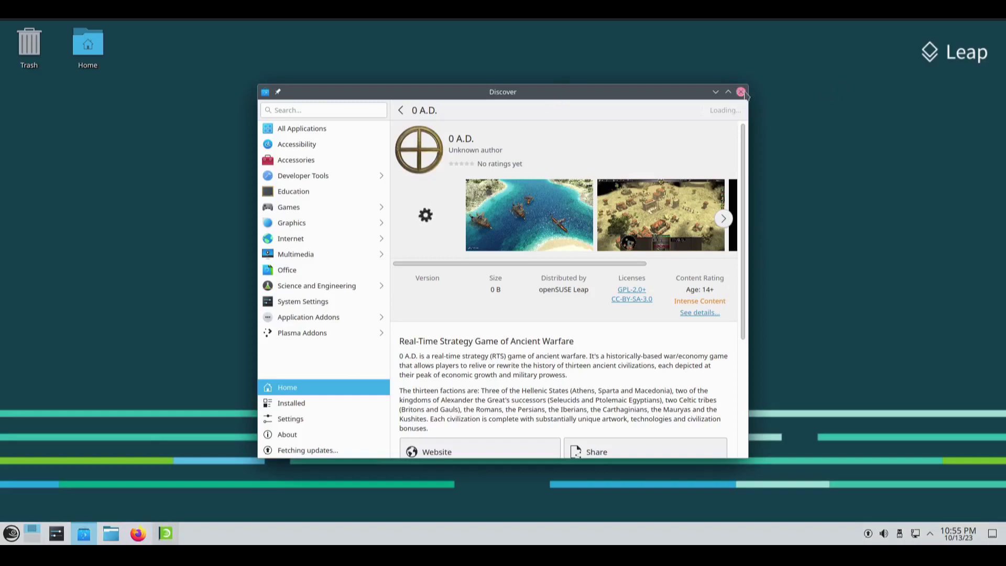
left_click(716, 92)
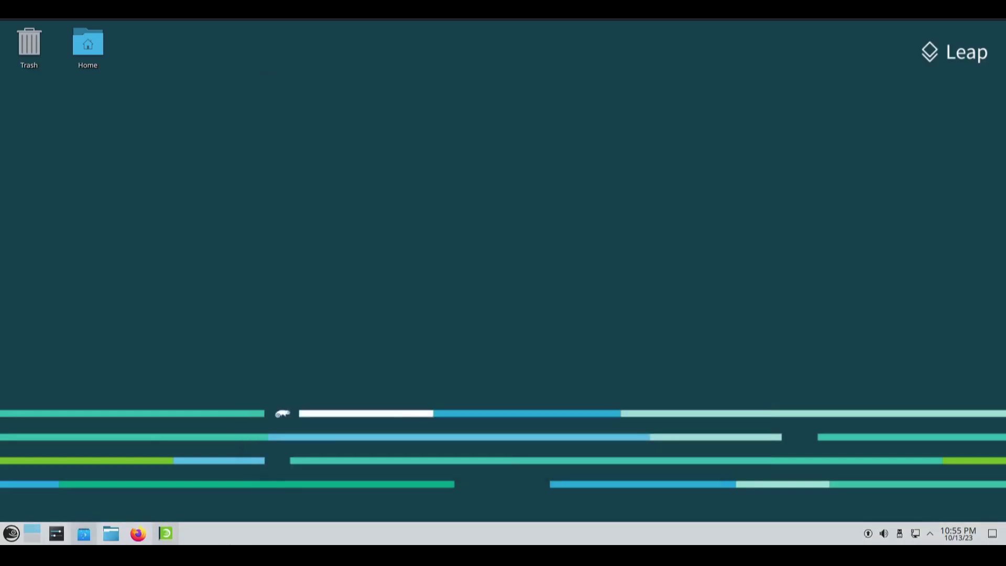
Step: Enter desktop edit mode and reopen the desktop's context menu
right_click(175, 444)
left_click(230, 435)
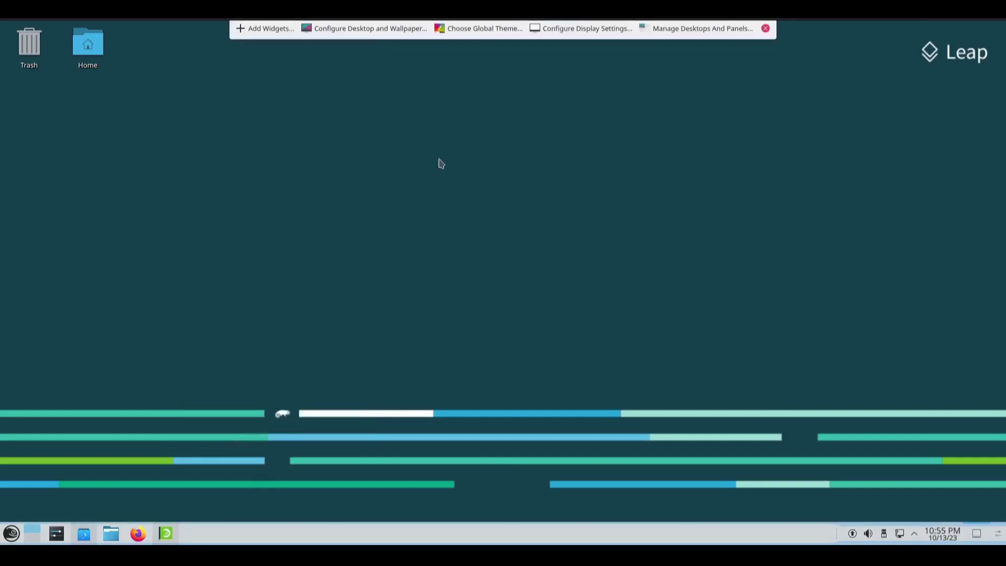
right_click(523, 192)
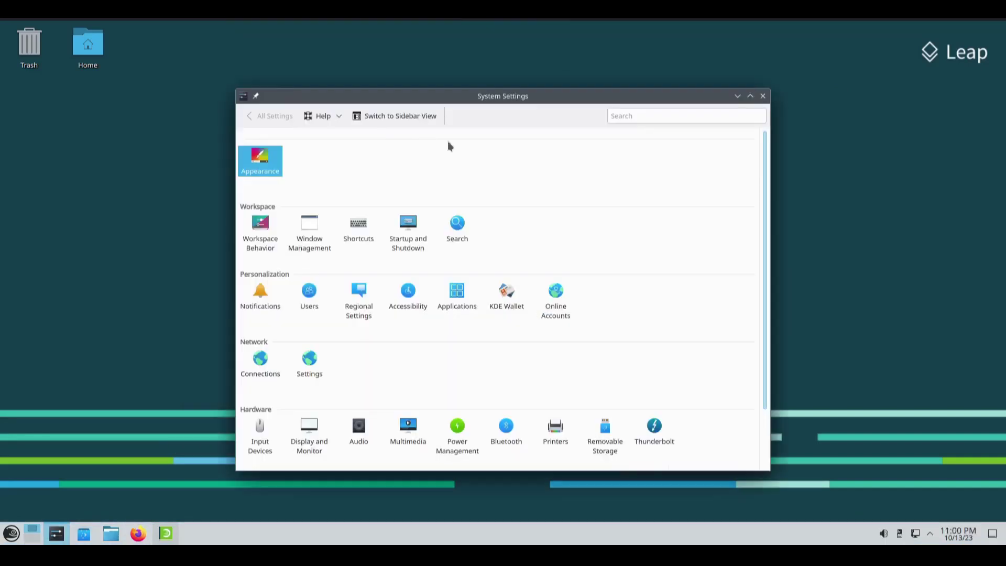
scroll(564, 196, "down", 3)
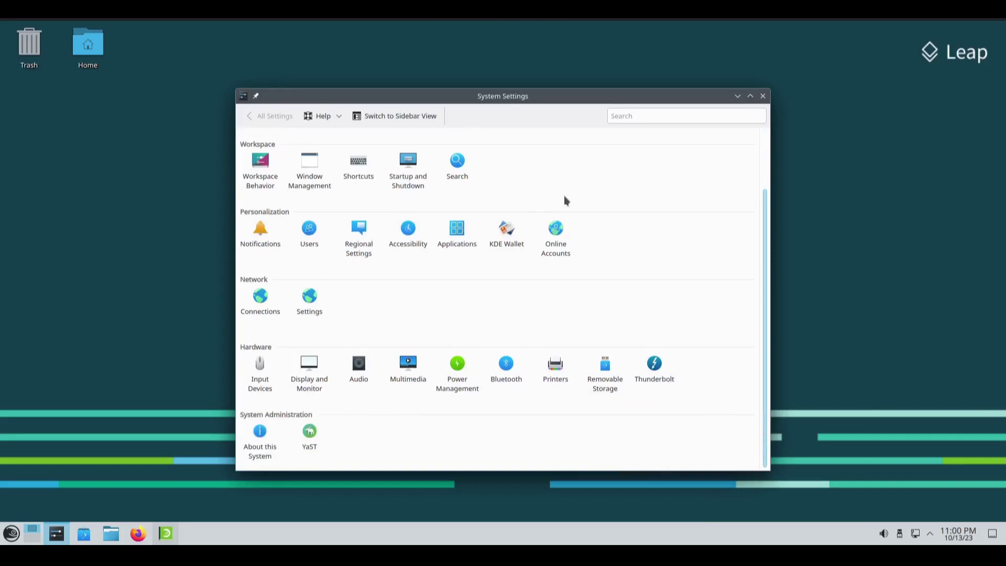
scroll(564, 196, "up", 3)
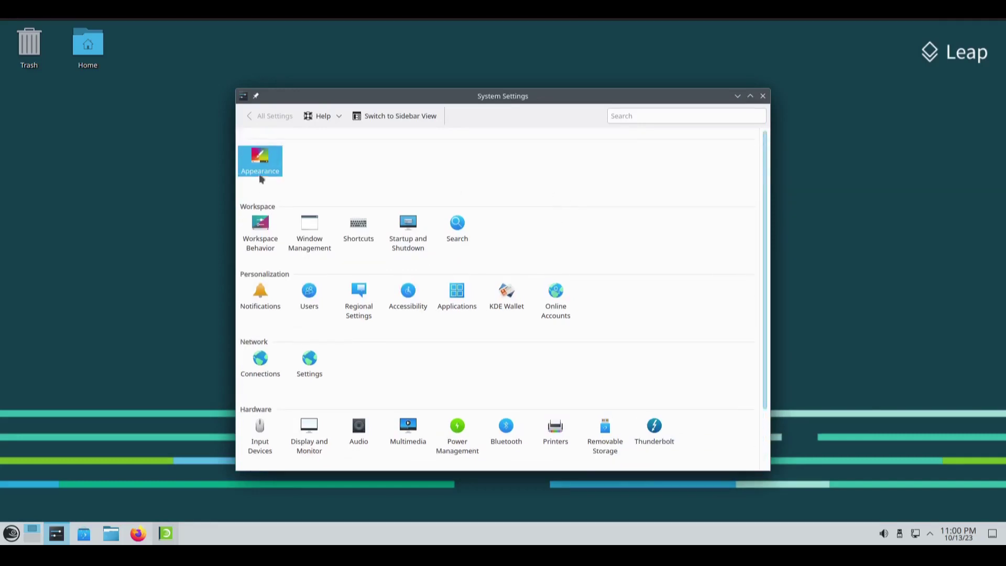
Step: In Appearance, try a pink accent, revert to the scheme's accent, then view Dolphin's file actions
left_click(259, 170)
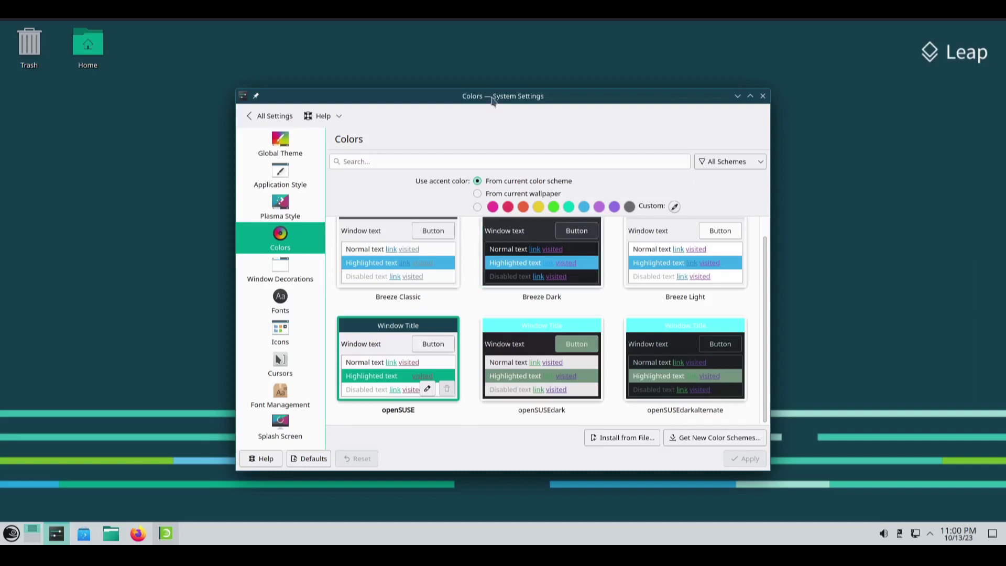
scroll(583, 293, "up", 1)
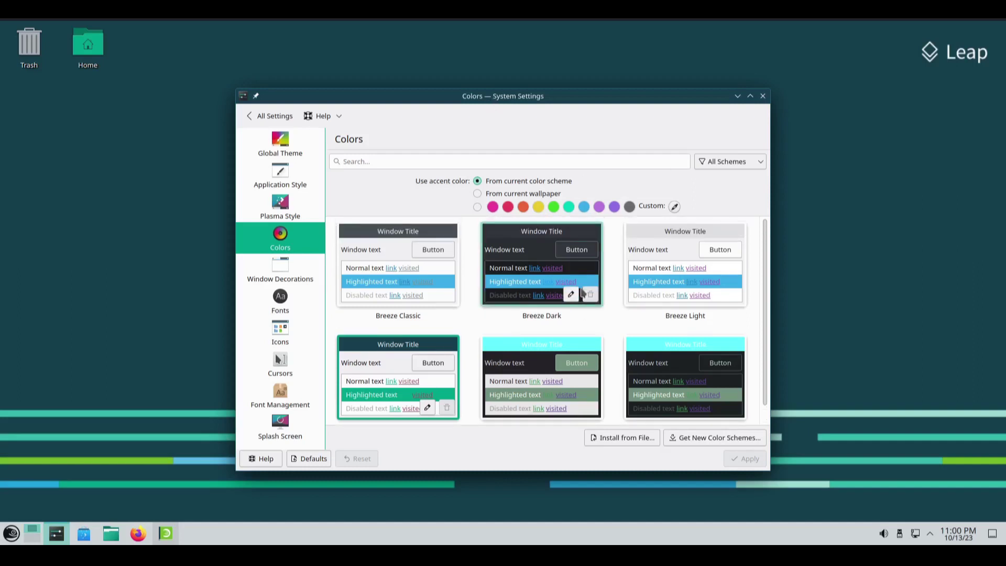
scroll(431, 404, "down", 1)
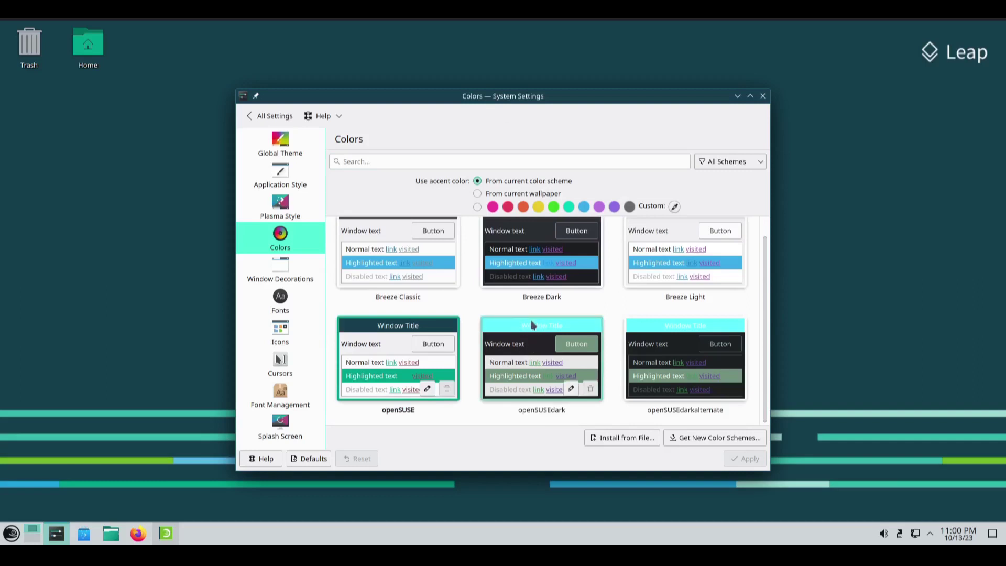
left_click(478, 207)
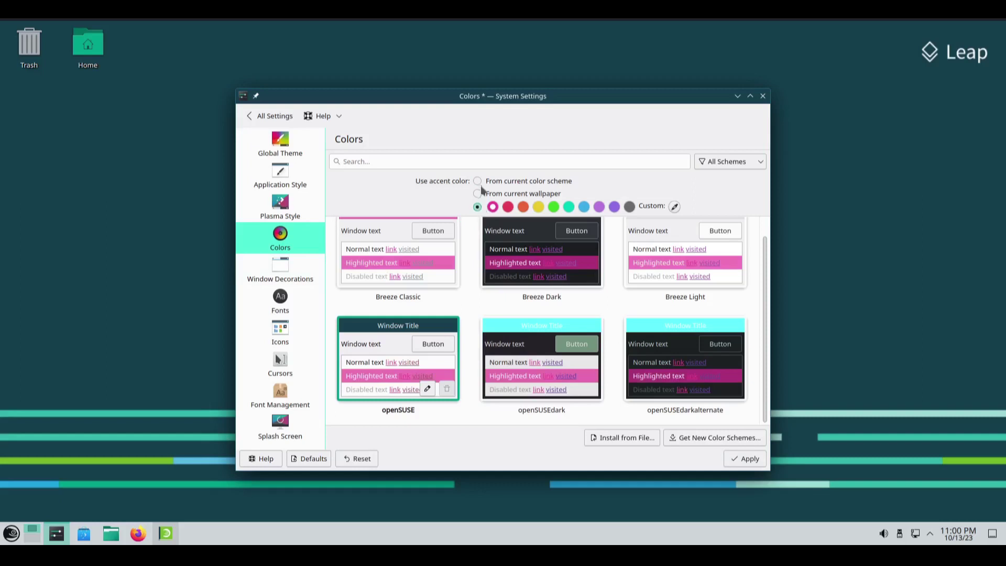
left_click(479, 182)
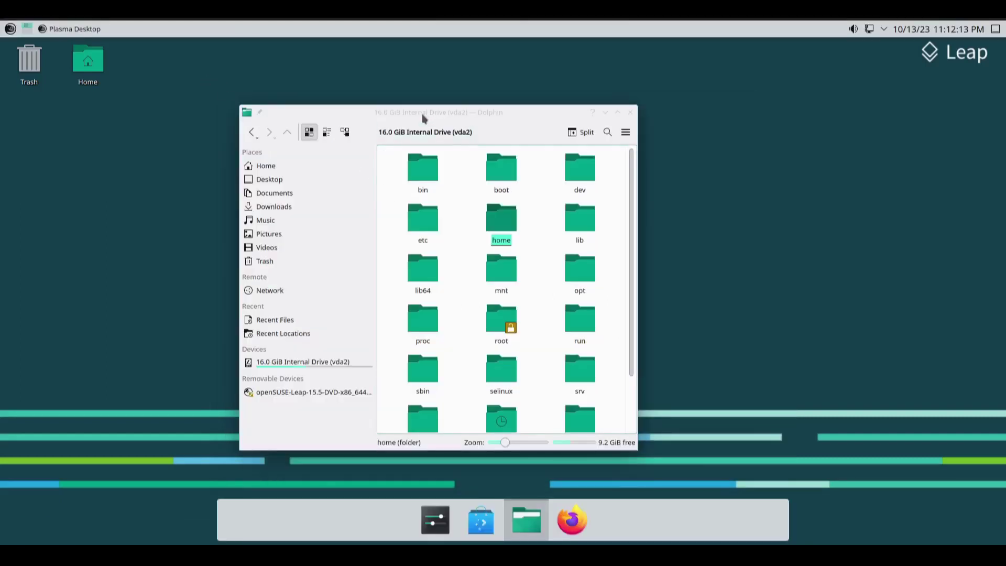
left_click(422, 114)
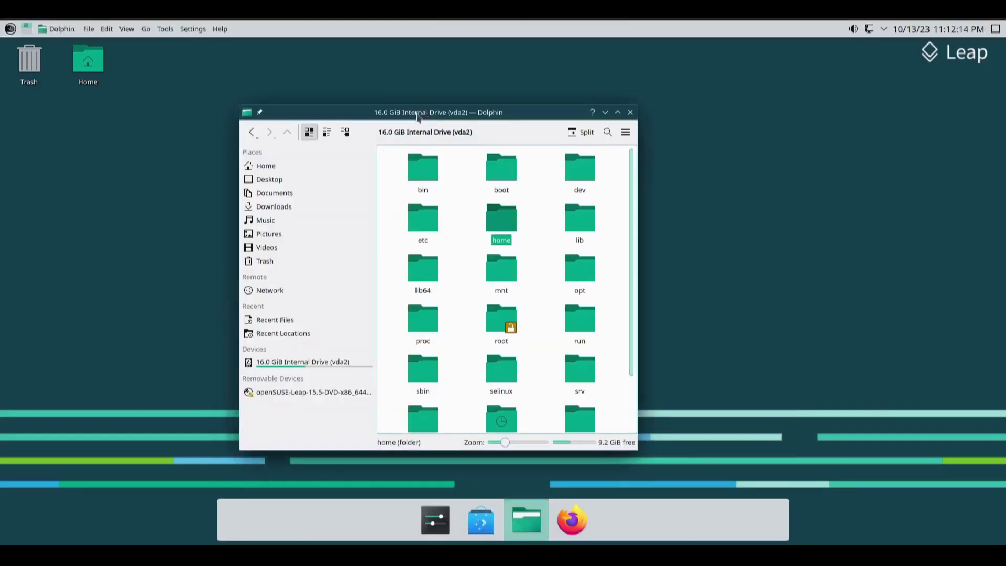
Step: Browse Dolphin's menus, then confirm installing the xmoto packages with y
left_click(96, 30)
left_click(97, 30)
left_click(107, 29)
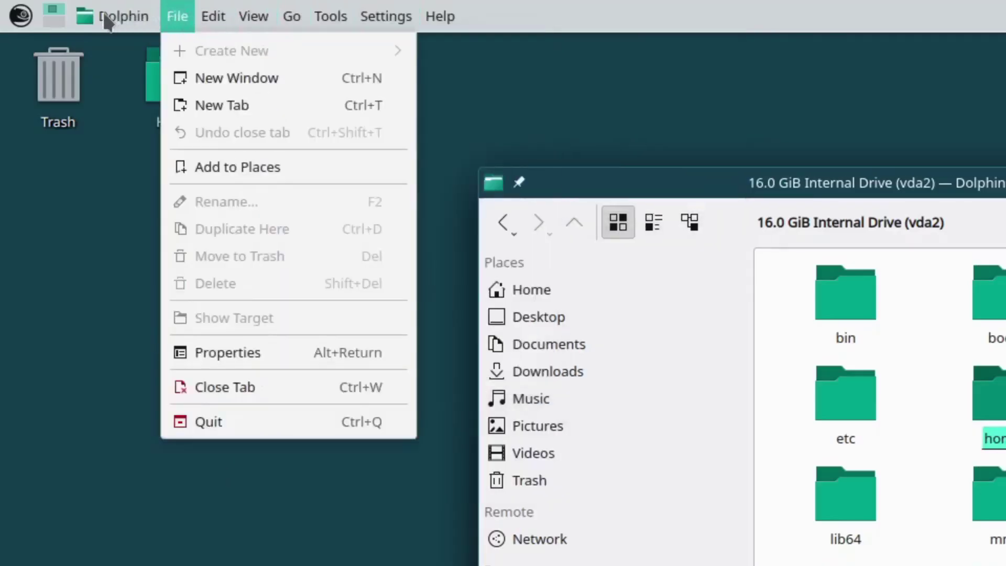
key("Escape")
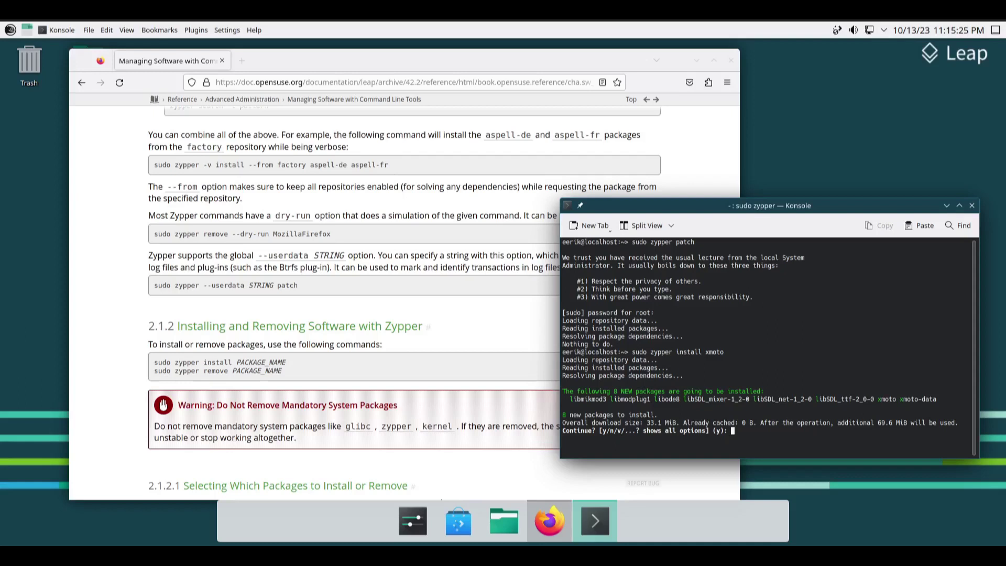
type("y")
key("Return")
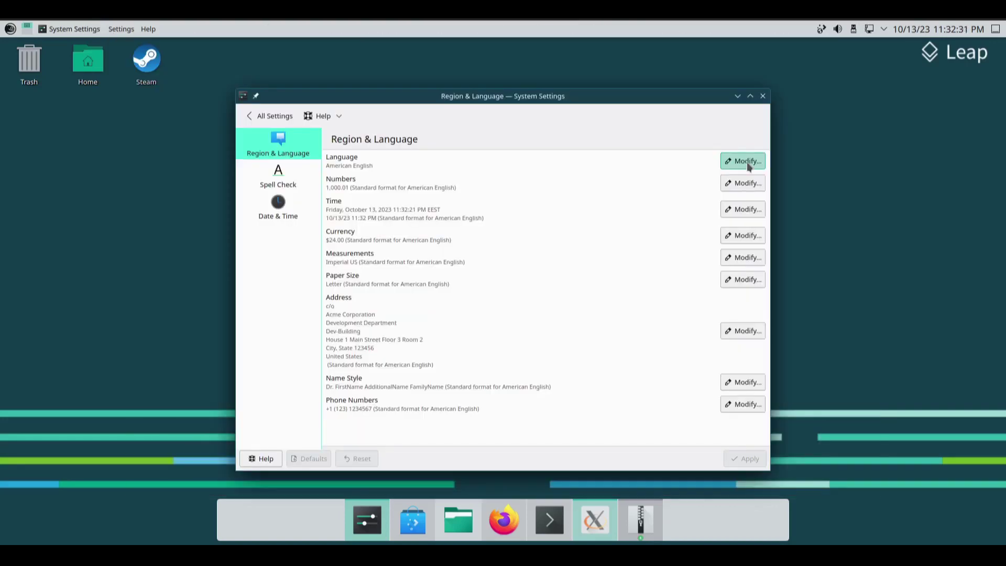
Step: Change the display language to eesti
left_click(748, 163)
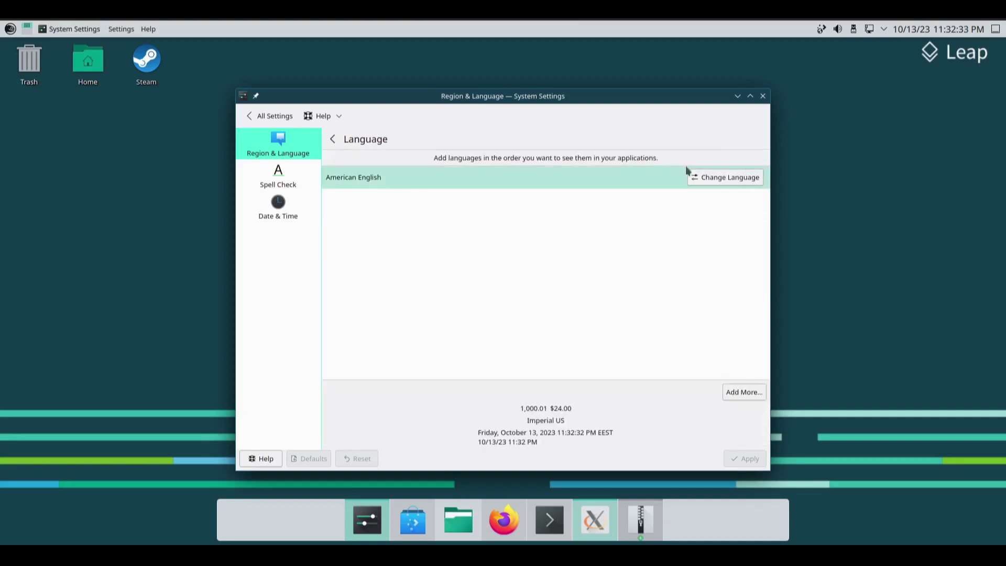
left_click(718, 178)
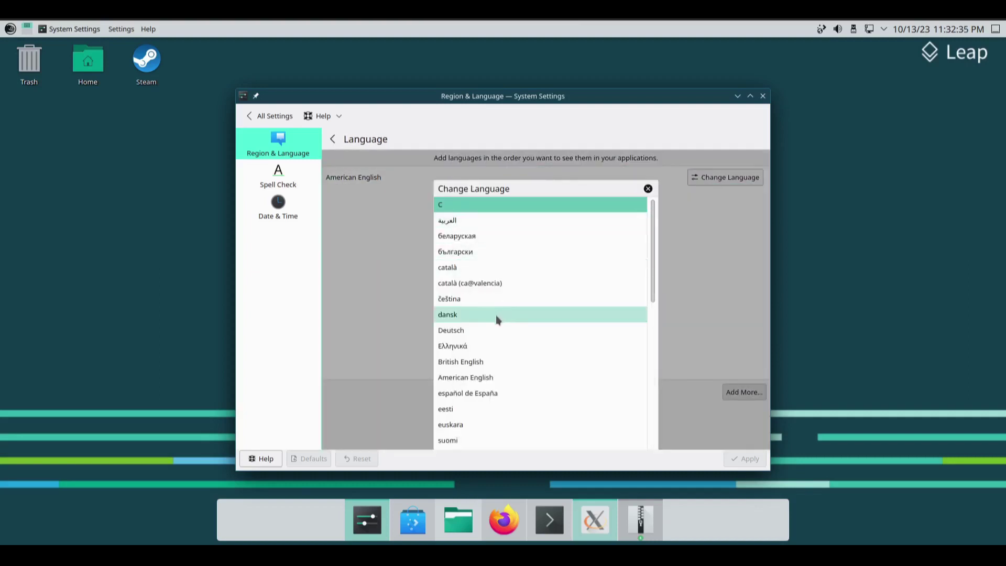
left_click(469, 410)
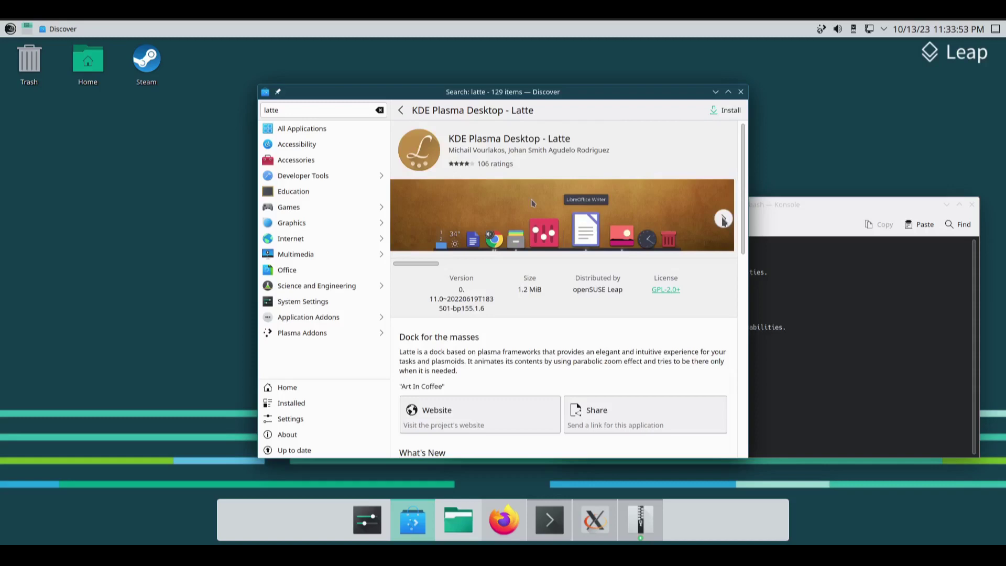
Step: Start installing KDE Plasma Desktop - Latte in Discover and browse its screenshots
left_click(948, 205)
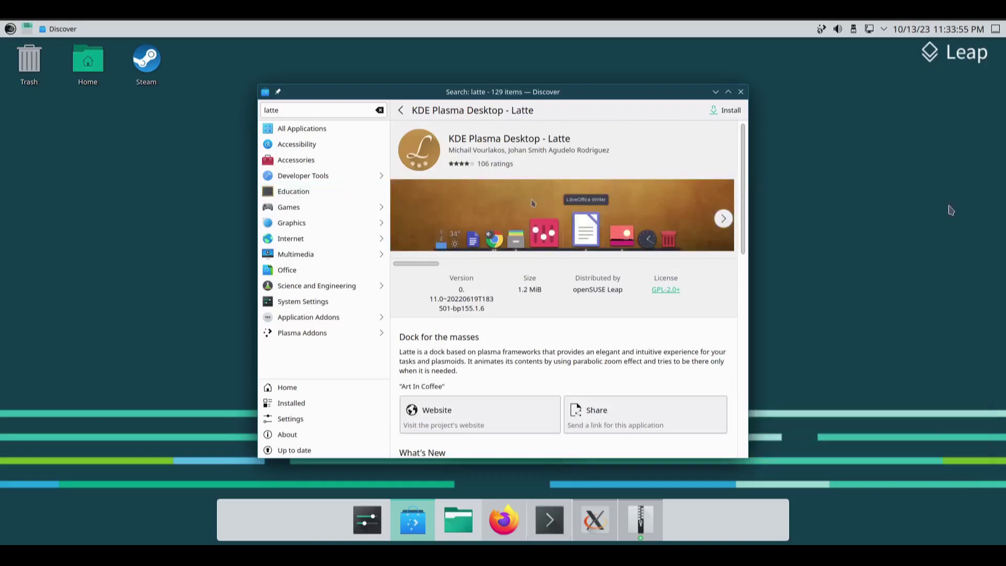
left_click(720, 111)
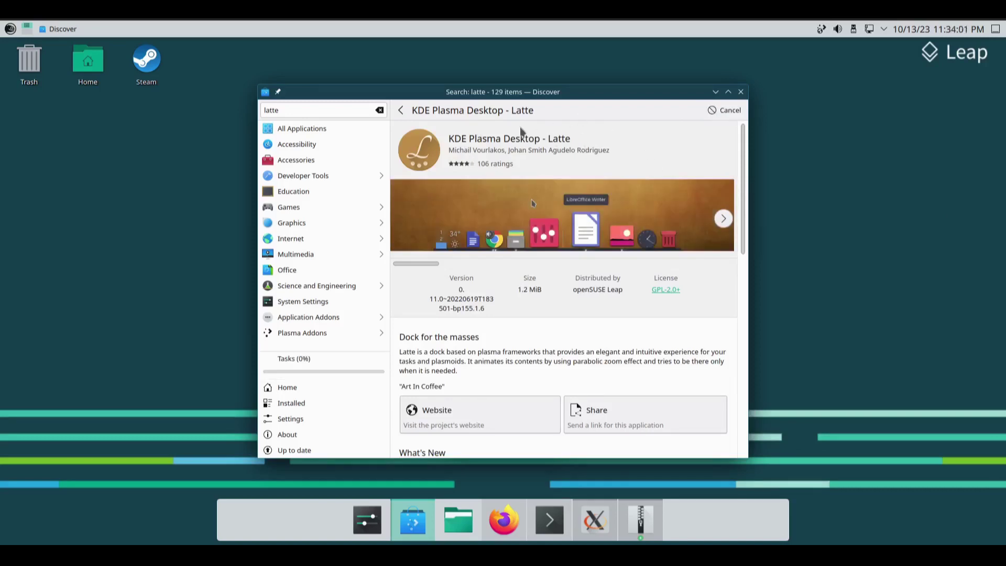
left_click(723, 219)
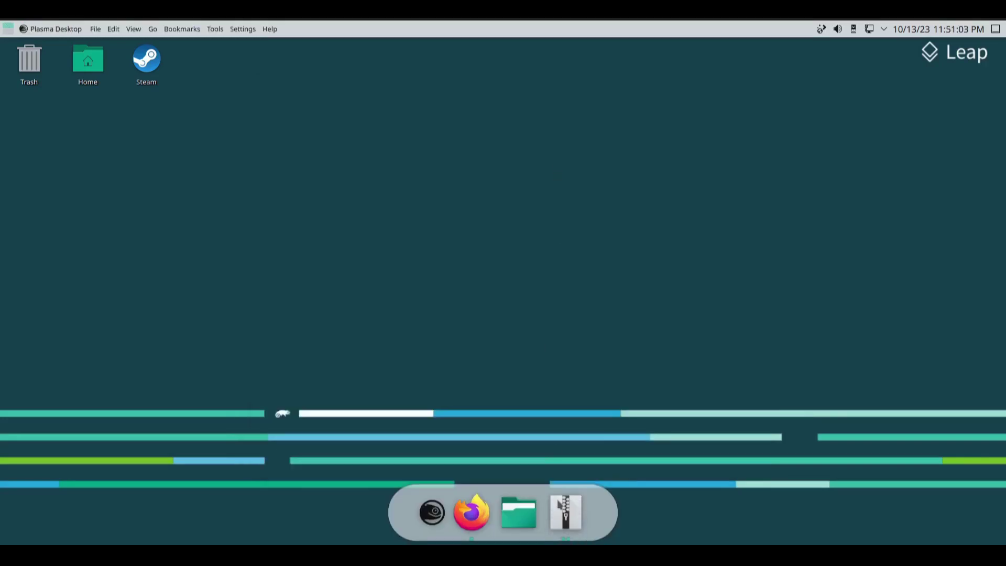
left_click(558, 516)
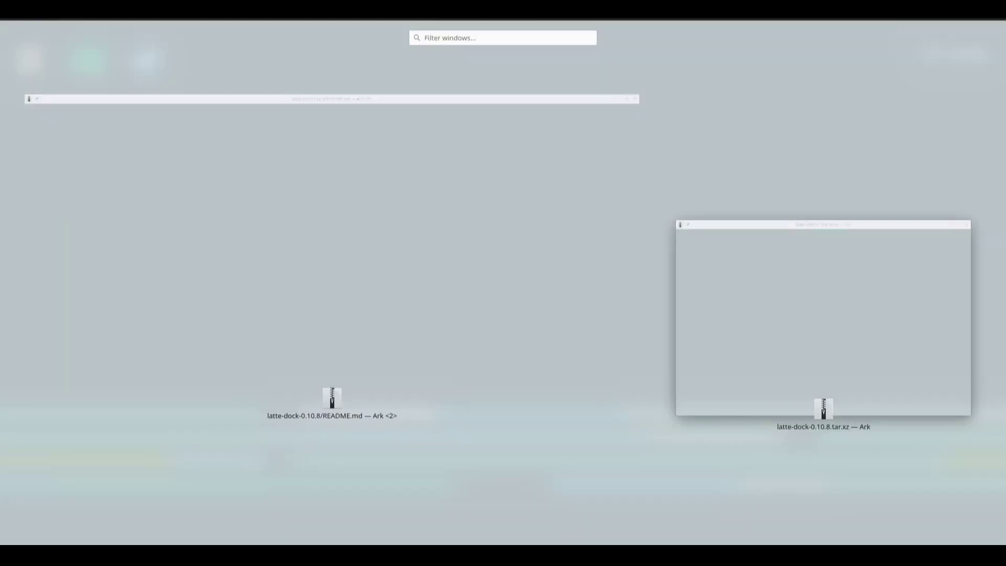
Step: Remove the file manager launcher from the Latte dock
left_click(576, 510)
right_click(571, 511)
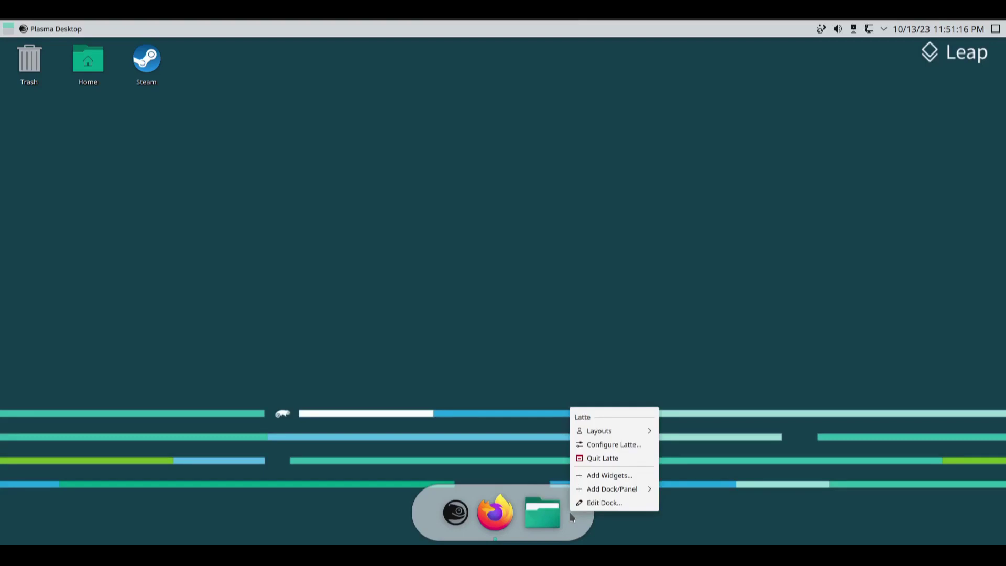
left_click(547, 517)
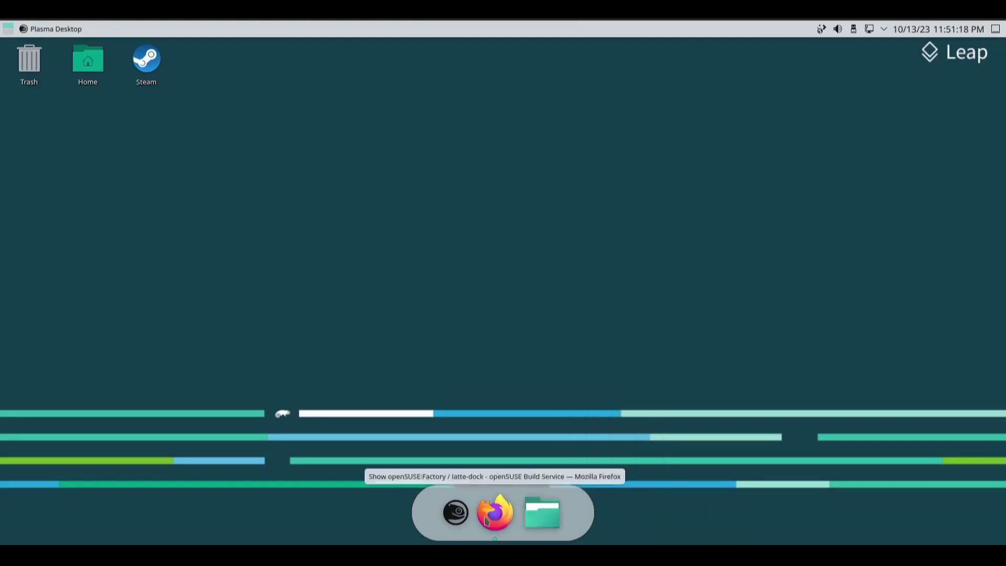
right_click(543, 513)
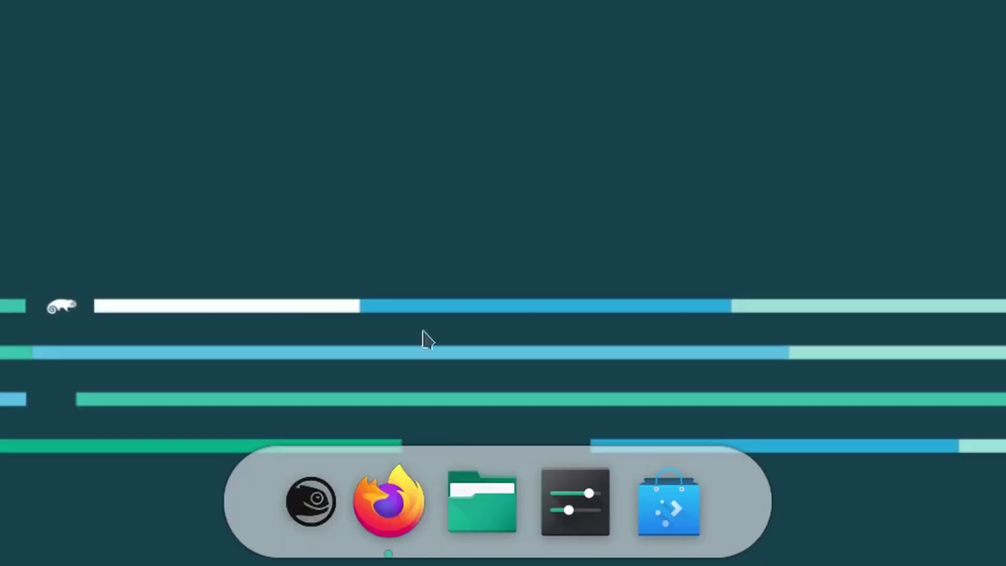
left_click(485, 503)
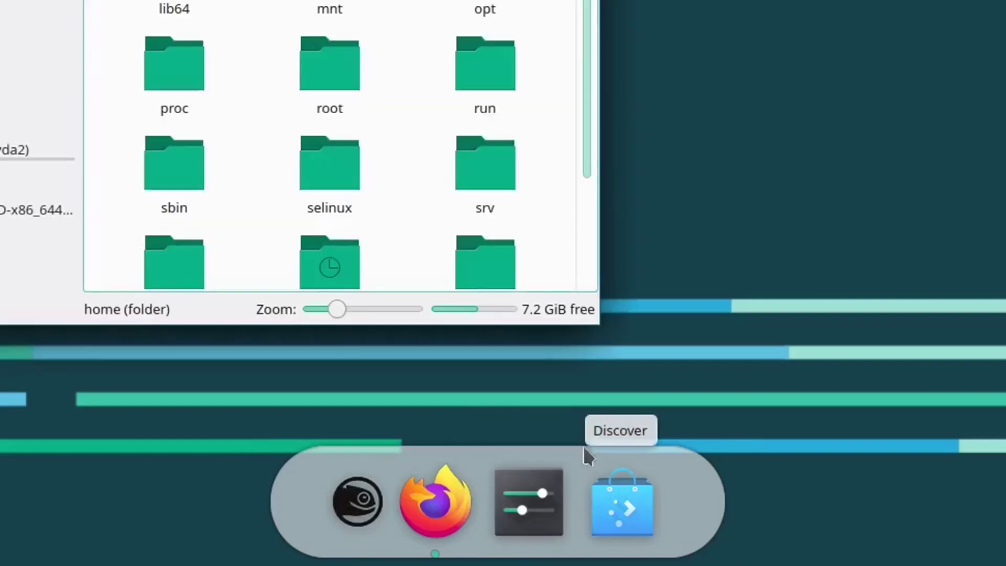
Step: Launch System Settings, cycle through the open windows, and open the application dashboard
left_click(530, 501)
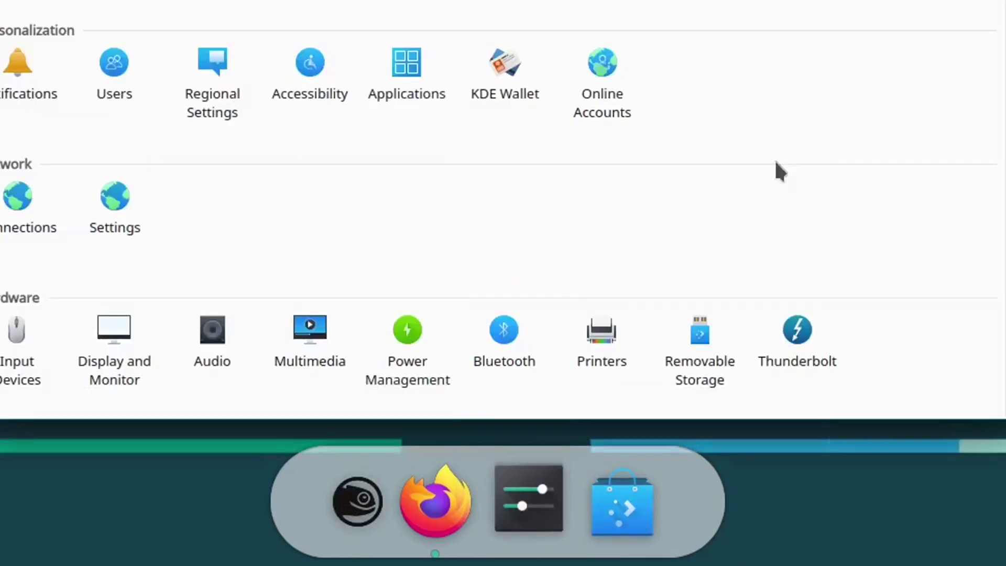
key("alt+Tab")
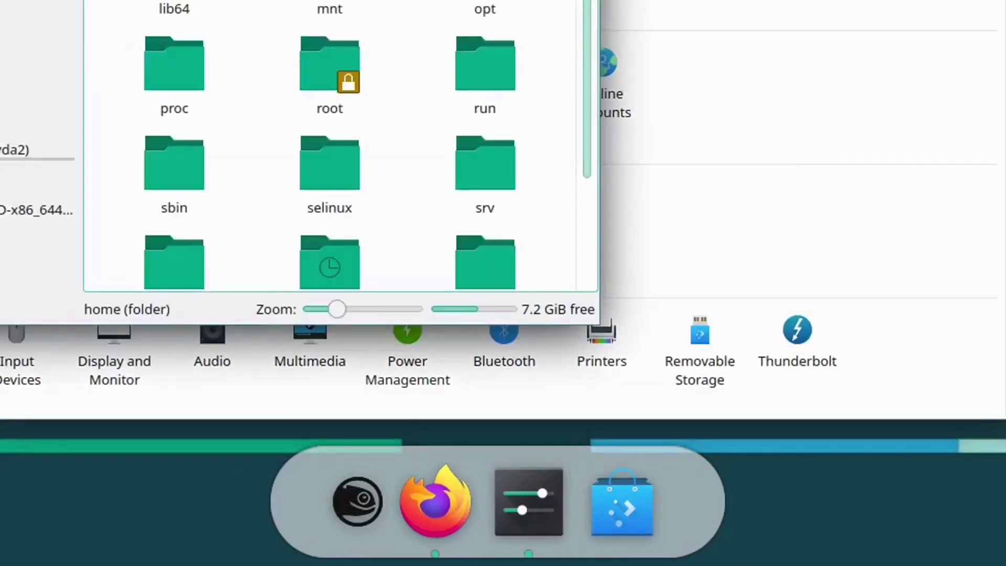
key("alt+Tab")
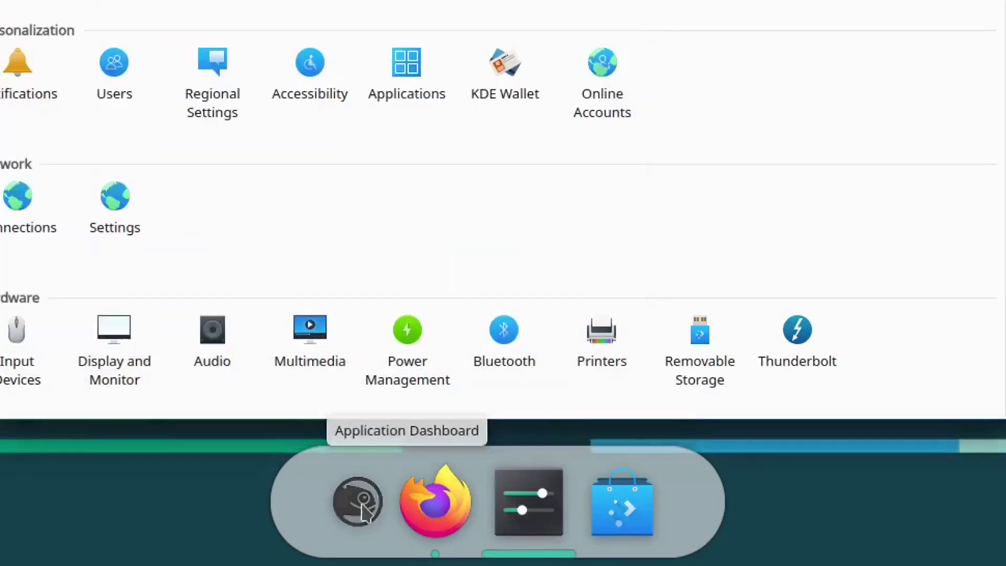
left_click(358, 501)
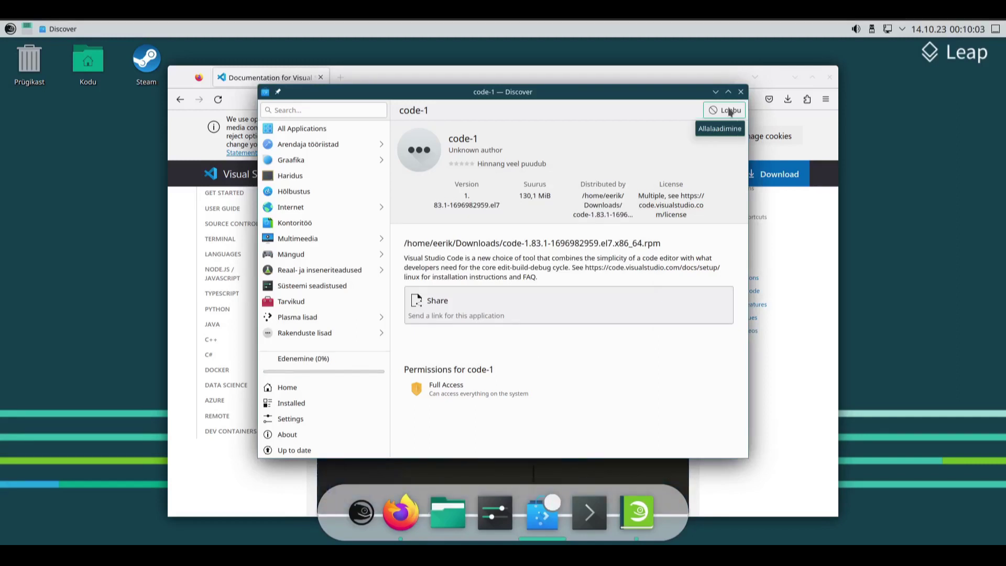
Step: Cancel the code-1 install and make Estonian the only keyboard layout, removing English (US)
left_click(730, 111)
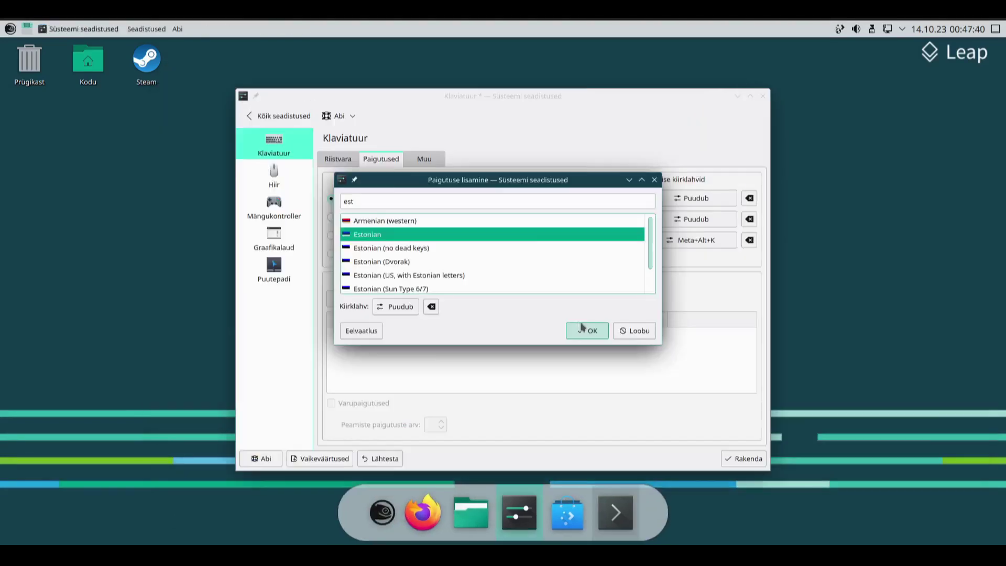
left_click(582, 326)
left_click(419, 339)
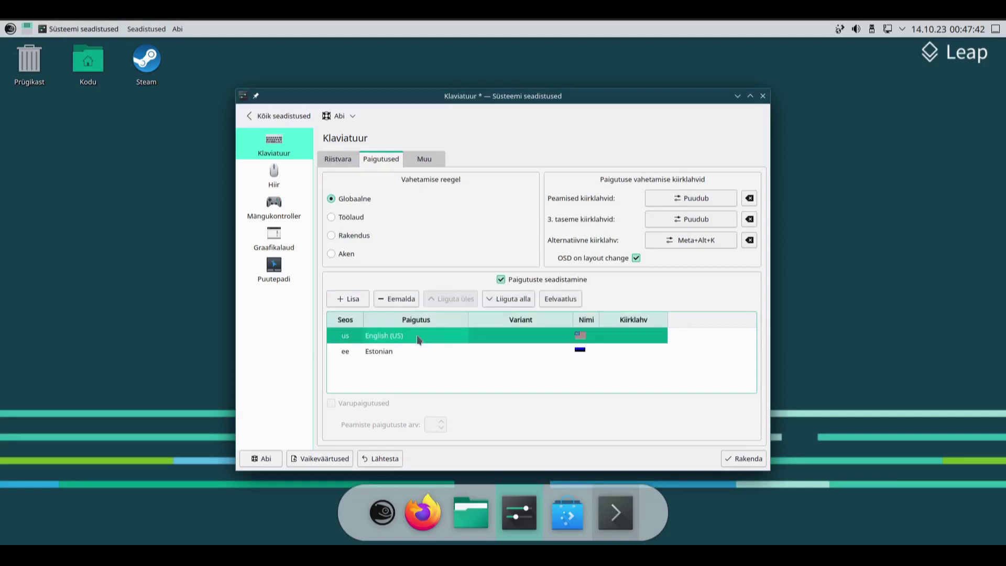
left_click(396, 302)
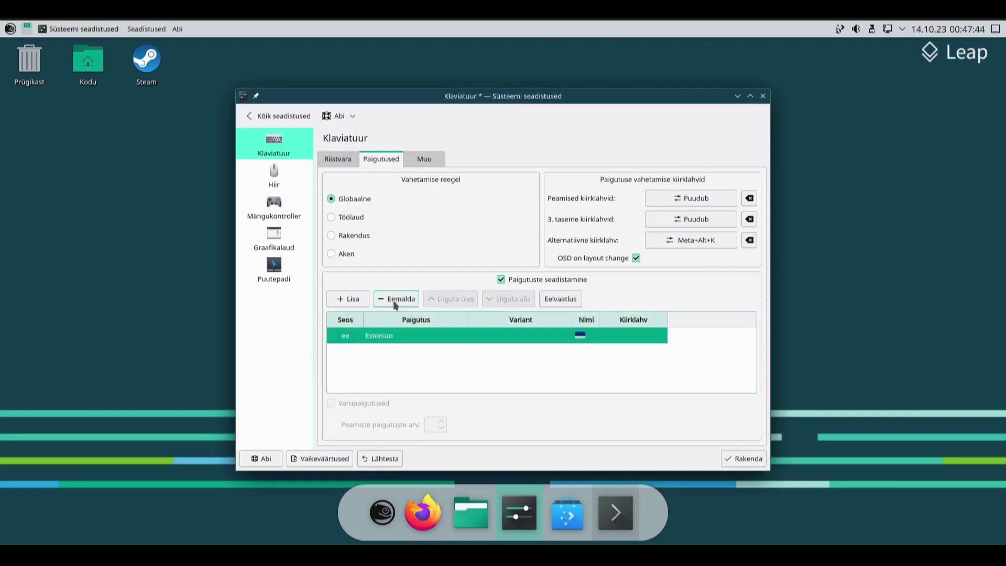
left_click(737, 460)
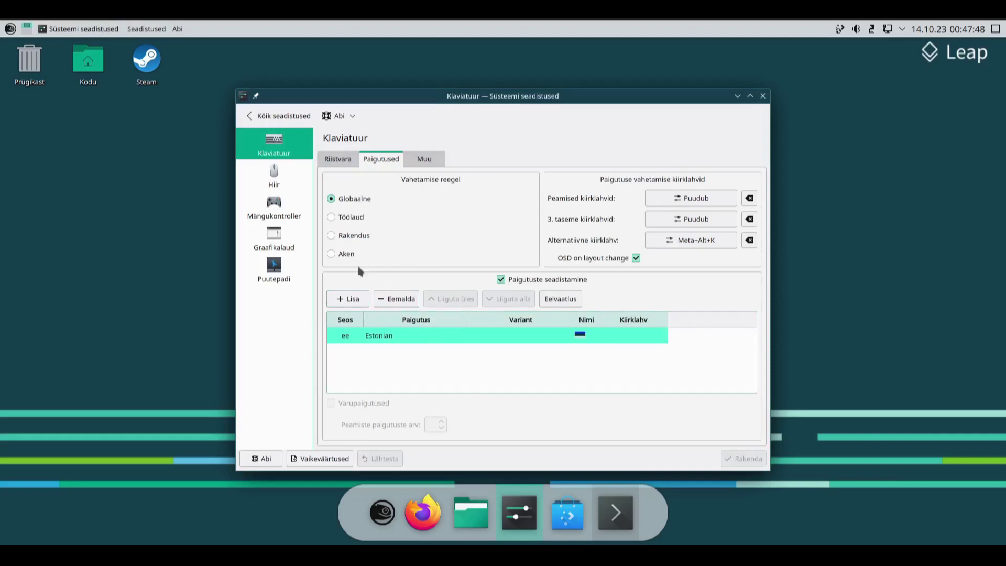
Step: Type Estonian letters Ü, Ö, Ä and a row of asterisks in the keyboard test area
left_click(341, 160)
left_click(403, 428)
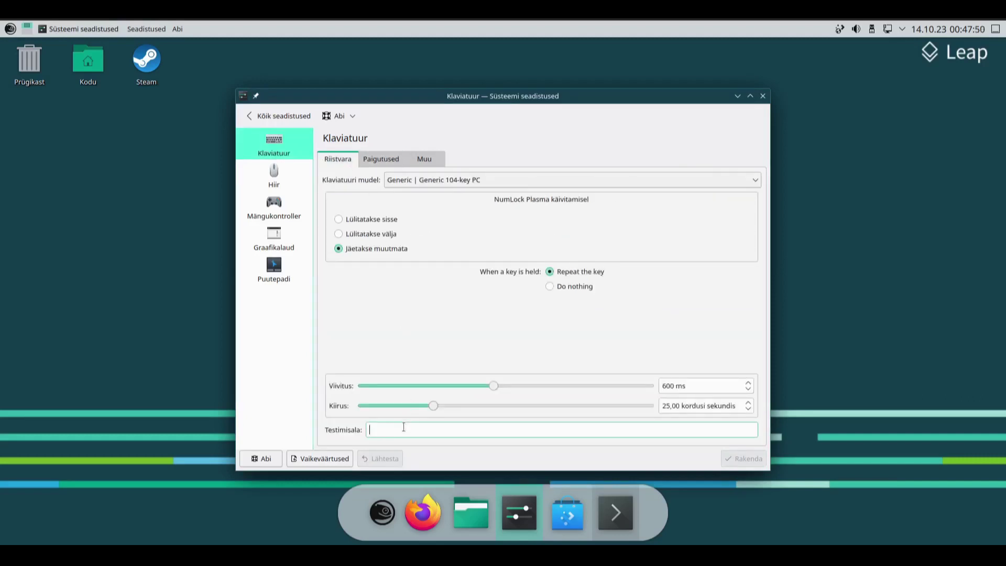
type("----???ÜÖÄÜÖÕ*")
type("*****************************************")
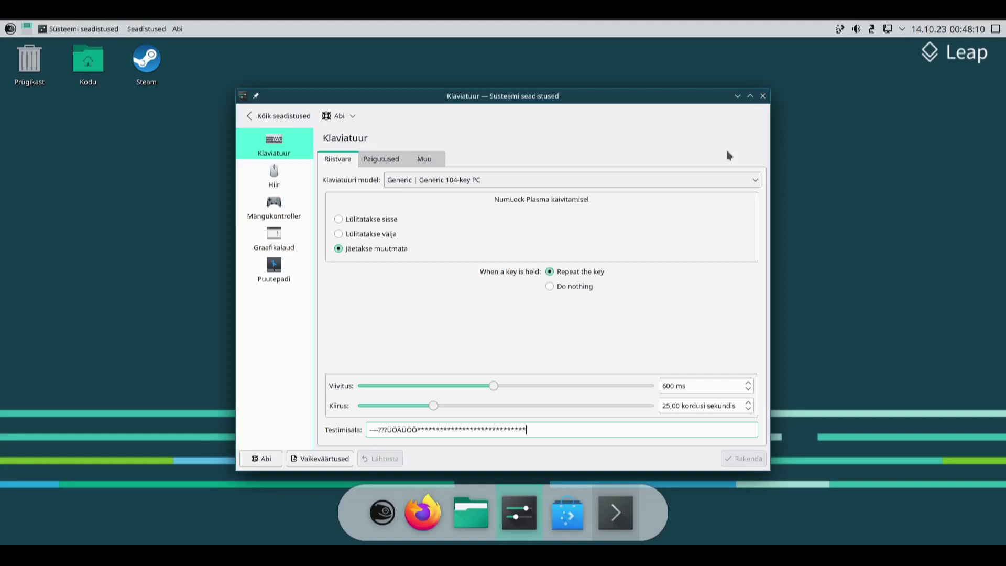
type("*********")
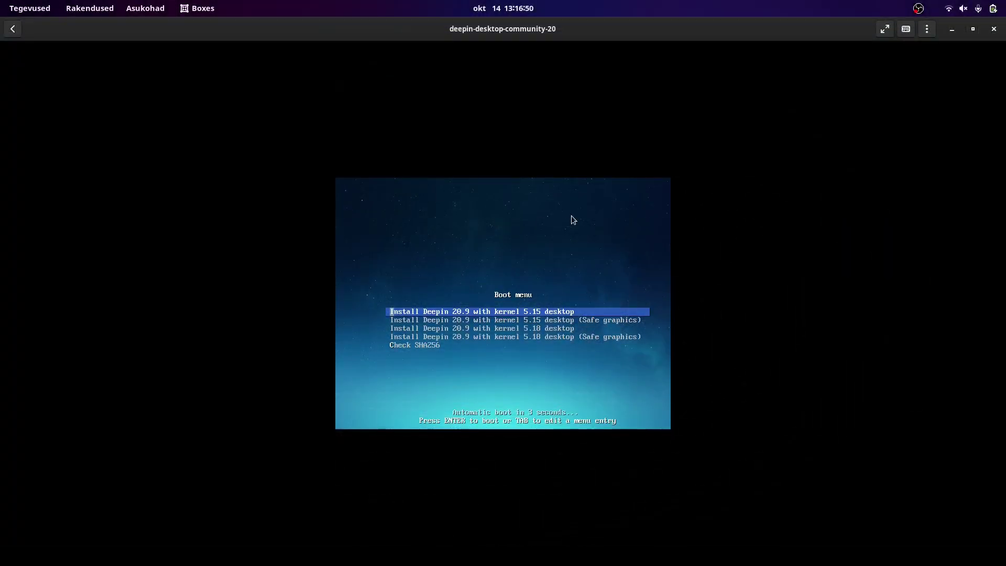
Step: Boot the default Deepin install entry and choose English as the installer language
key("Return")
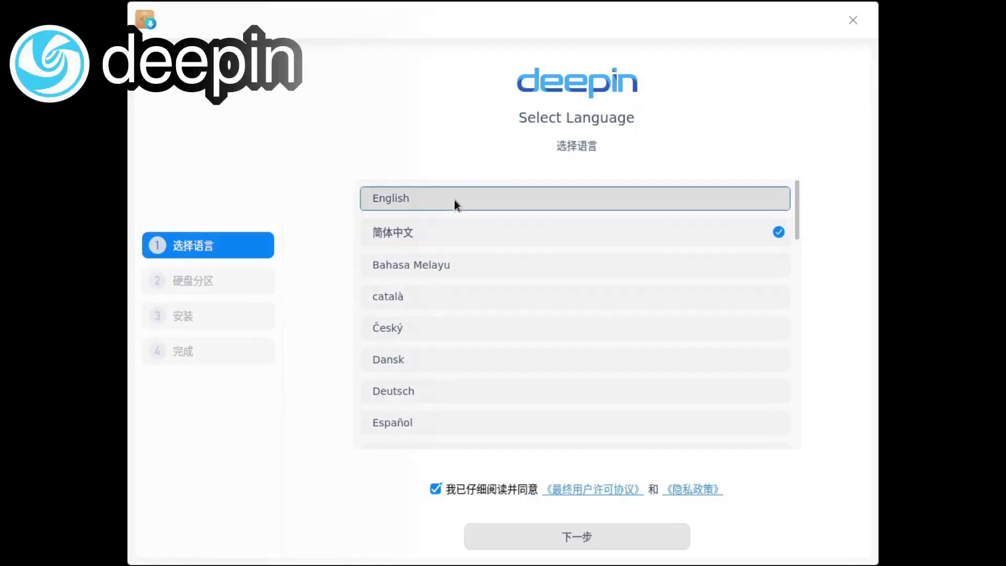
left_click(454, 198)
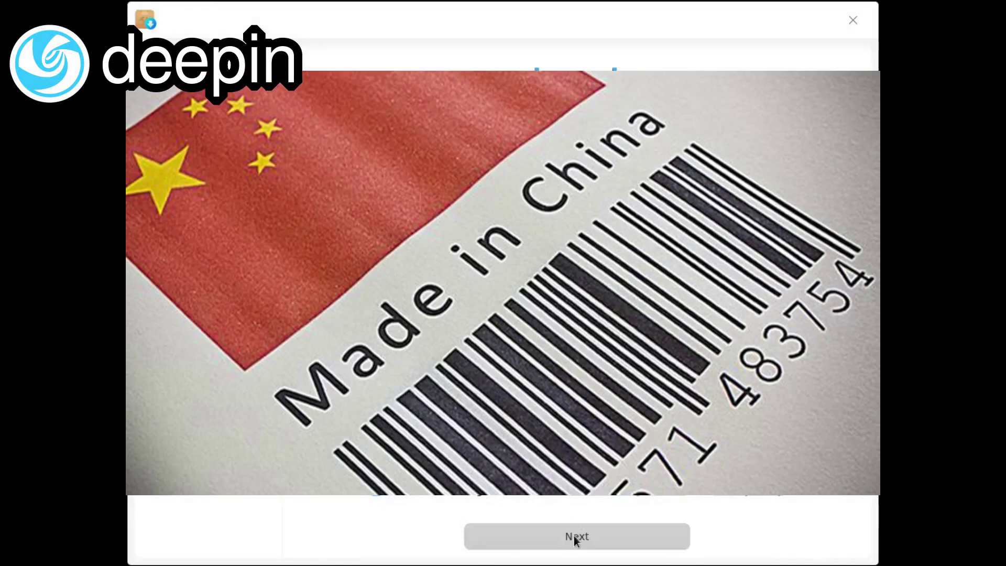
left_click(574, 536)
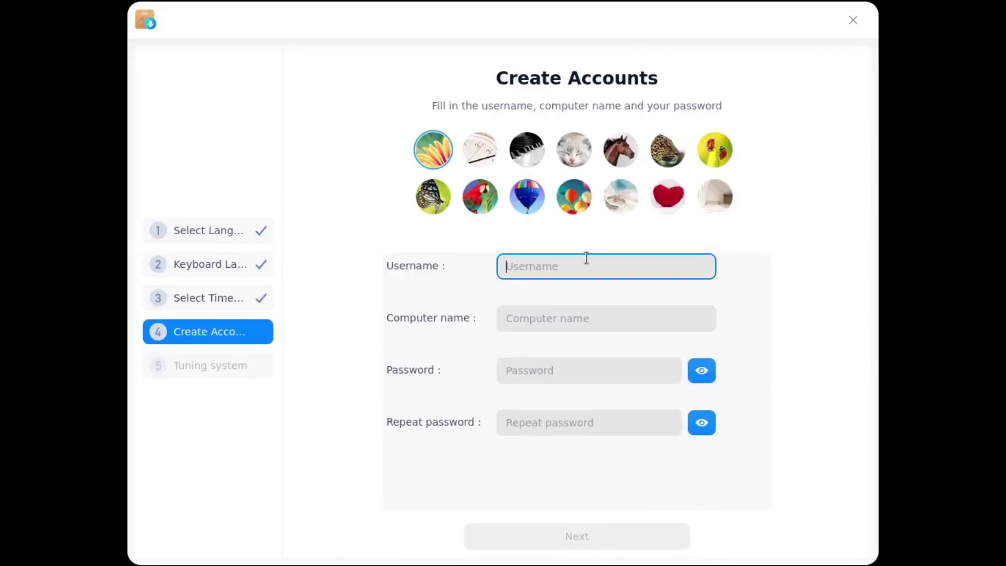
Step: Go back from the account pages to Select Timezone and continue with Tallinn
left_click(559, 320)
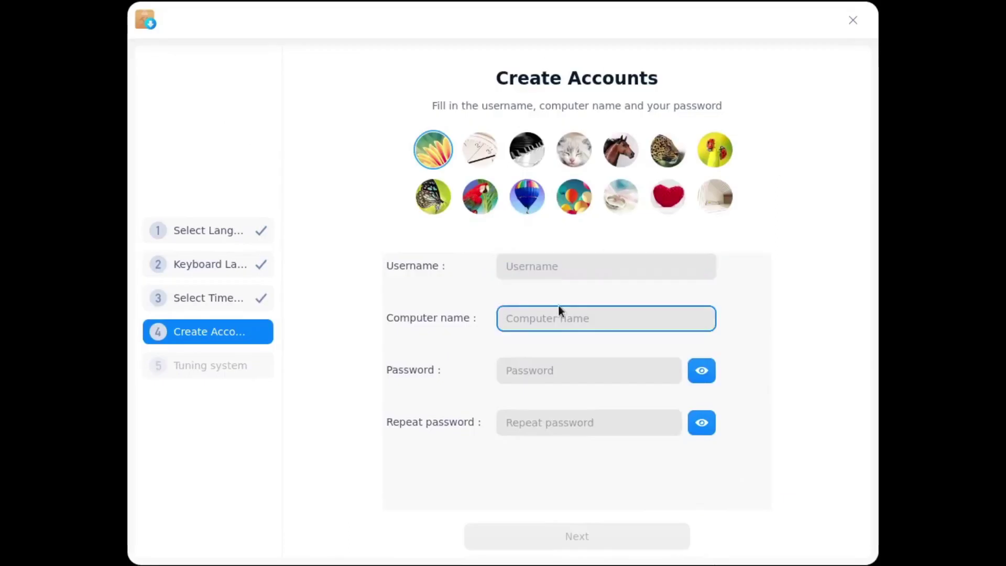
left_click(563, 257)
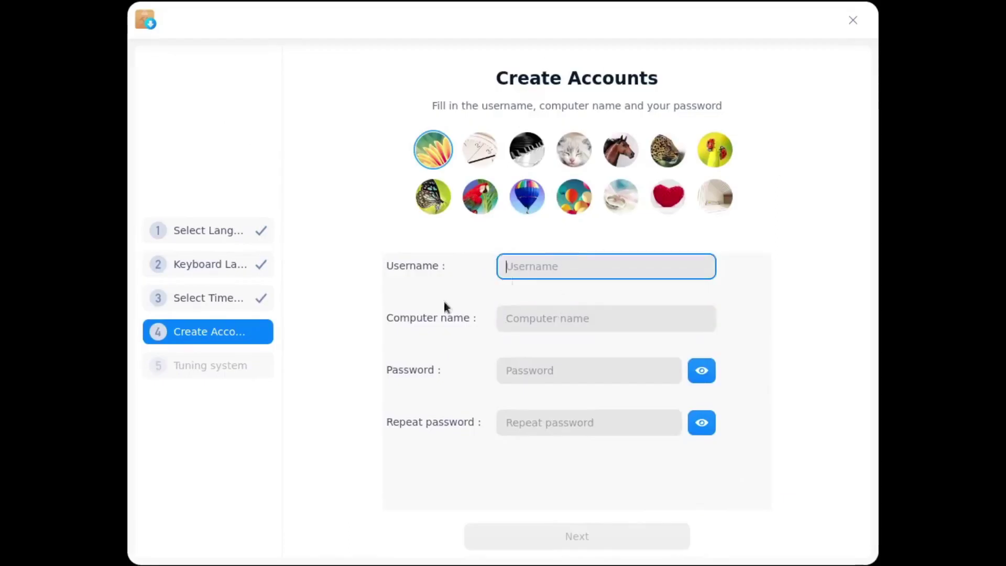
left_click(214, 363)
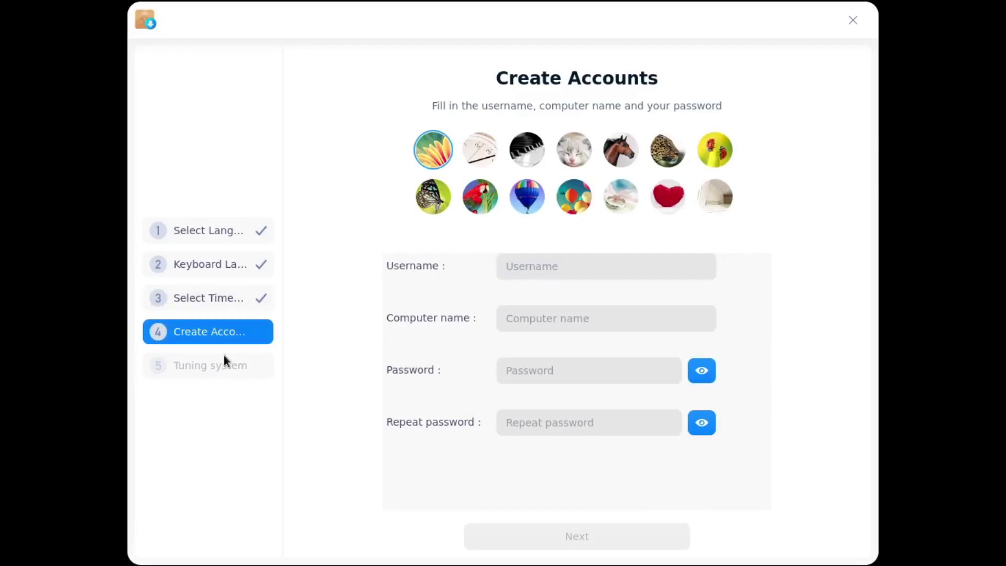
left_click(243, 295)
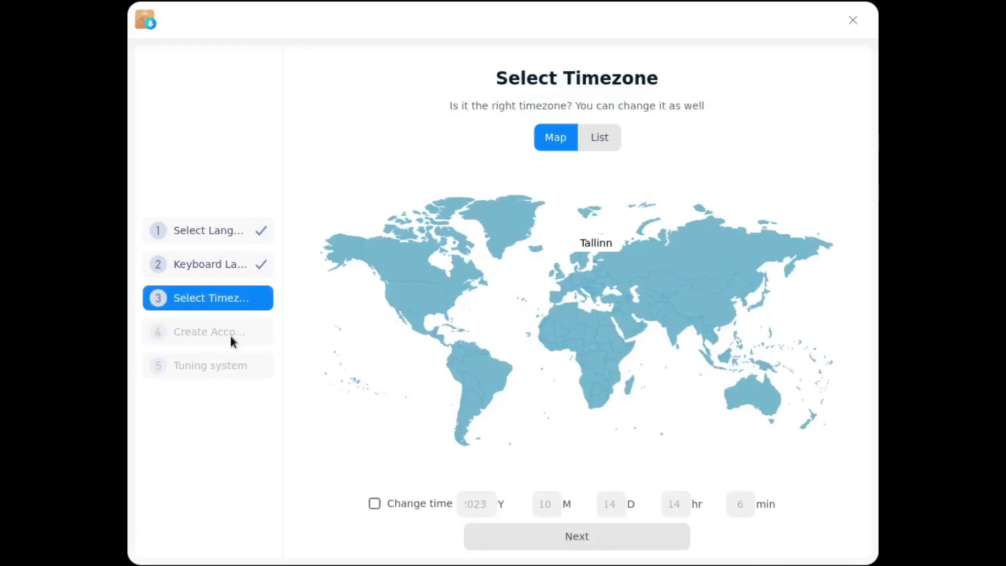
left_click(556, 541)
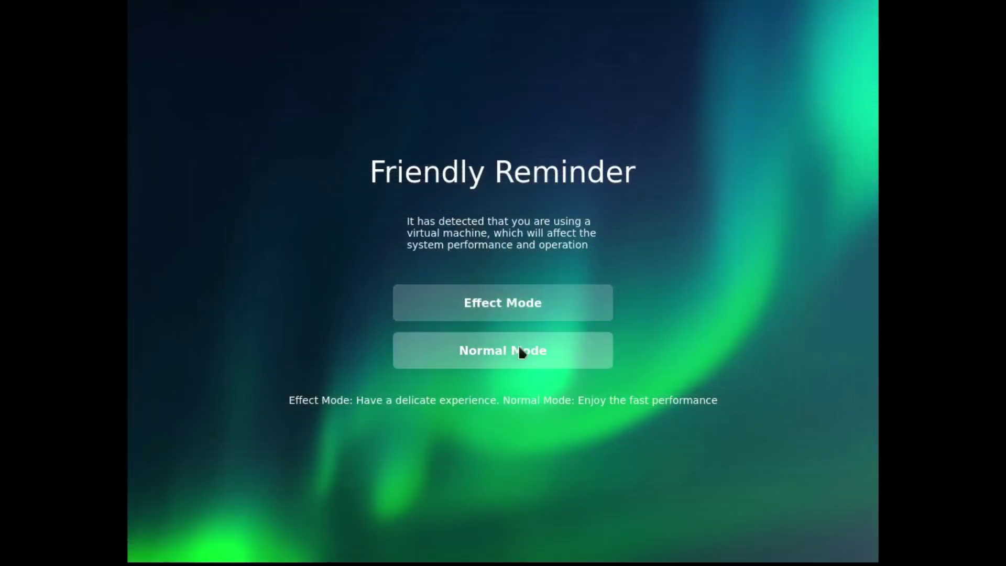
Step: Start Deepin in Effect Mode, keep files only on this computer, and continue past the desktop mode choice
left_click(514, 302)
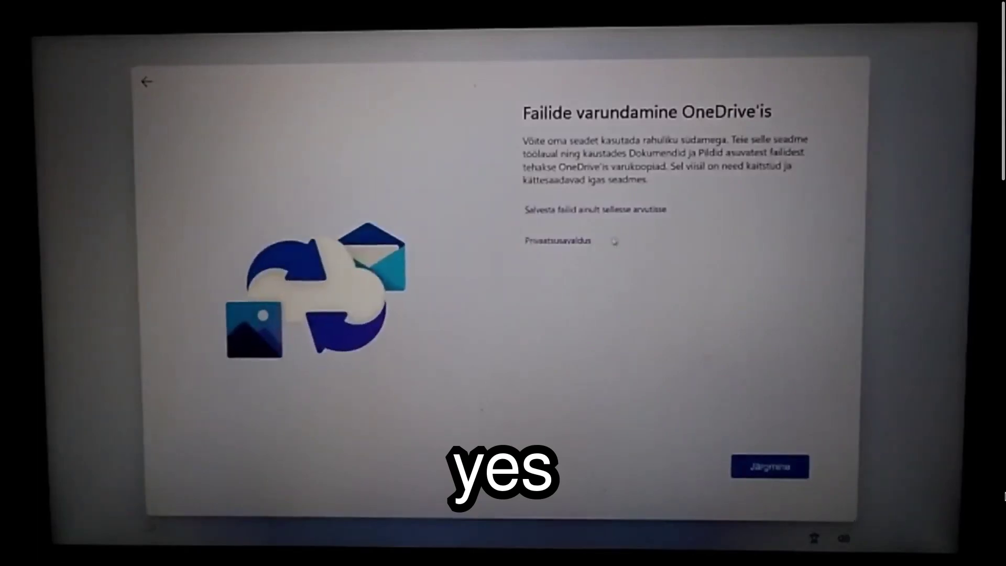
left_click(573, 215)
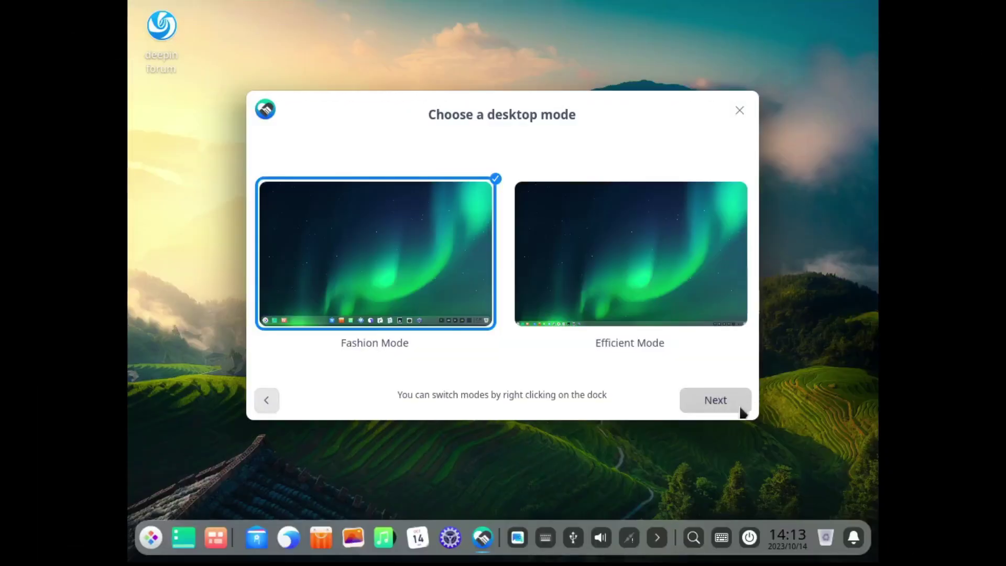
left_click(716, 404)
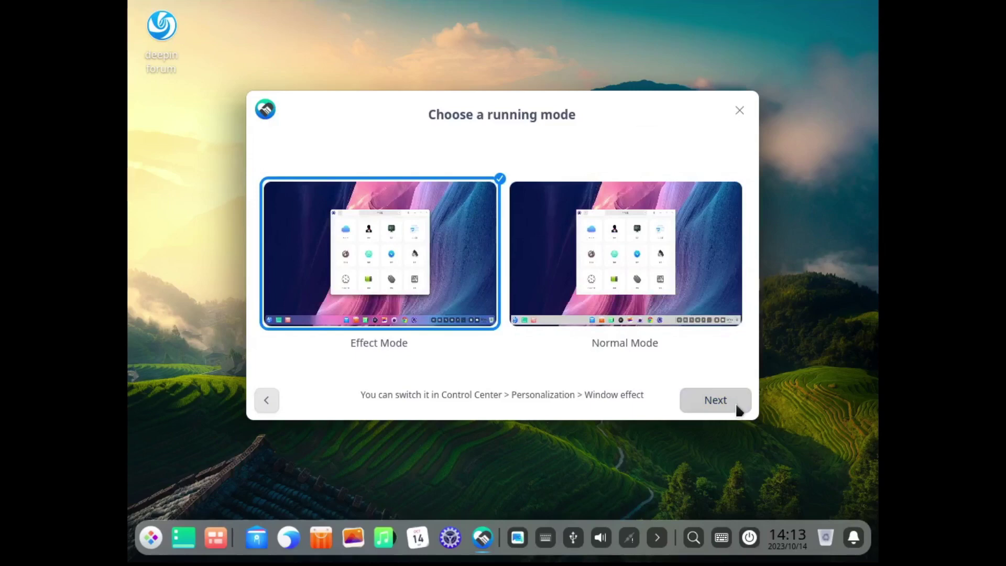
Step: Raise window transparency, set the dock to Bottom, Smart hide, Efficient mode, and start a blank text document
left_click(737, 408)
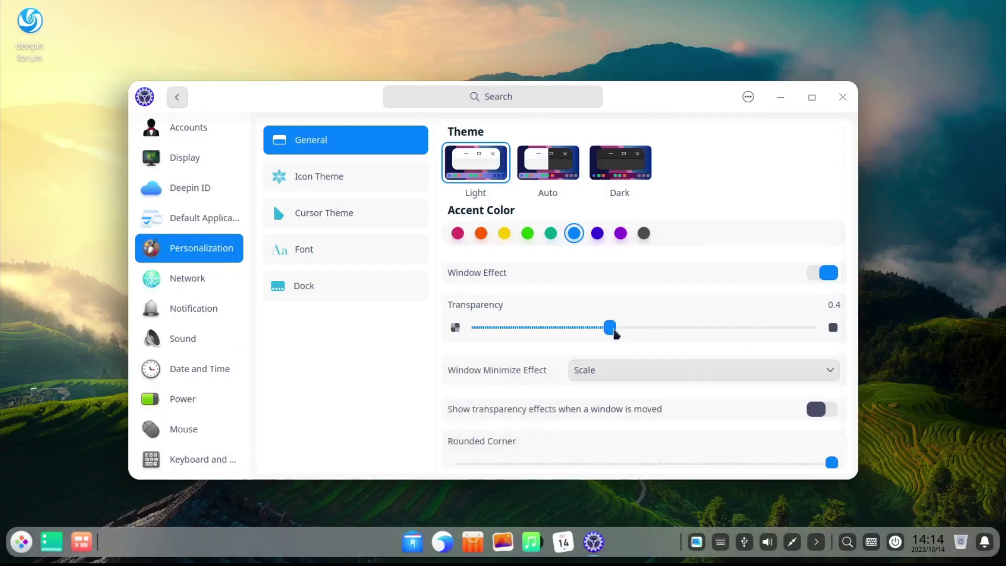
left_click_drag(610, 328, 768, 328)
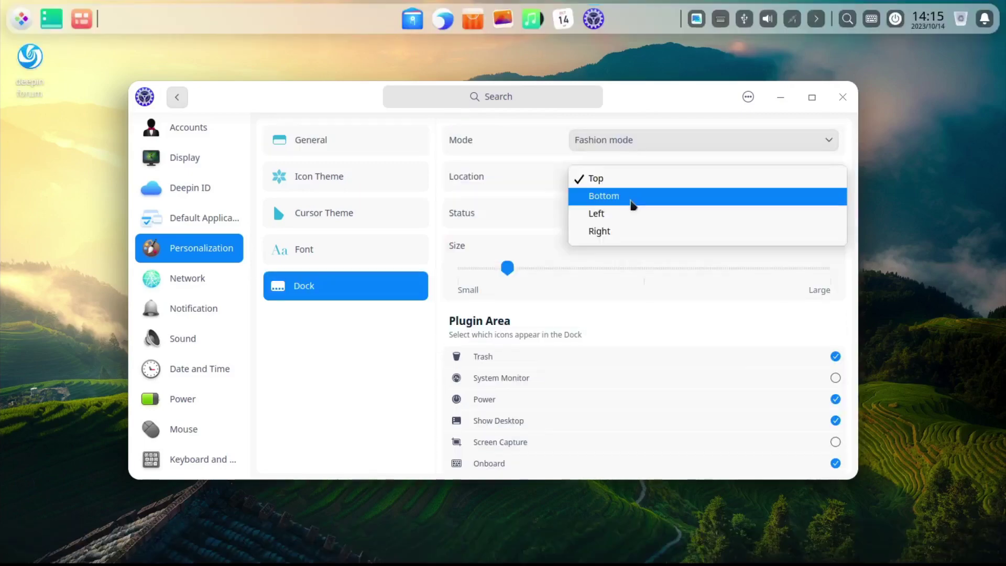
left_click(631, 199)
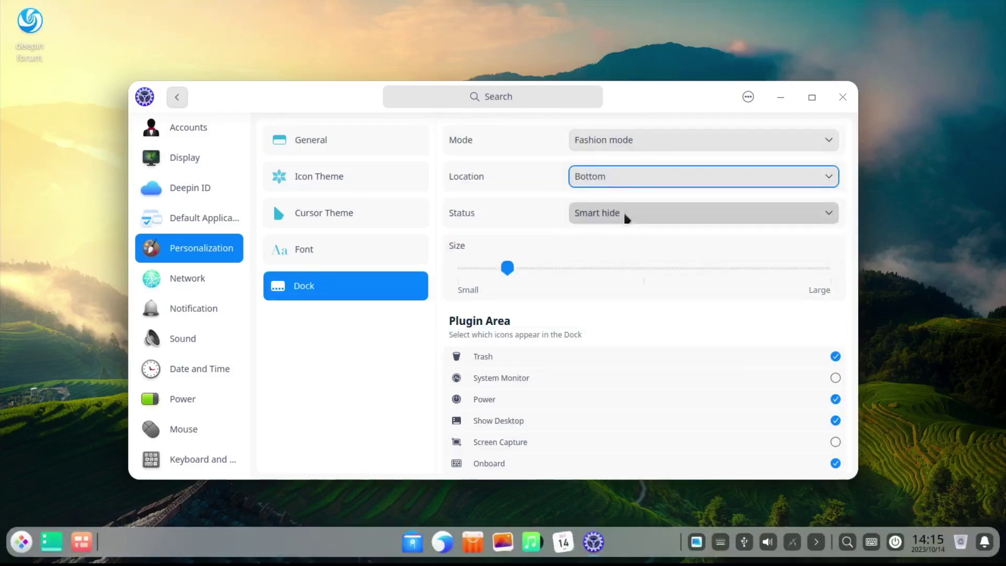
left_click(624, 215)
left_click(624, 217)
left_click(627, 139)
left_click(620, 156)
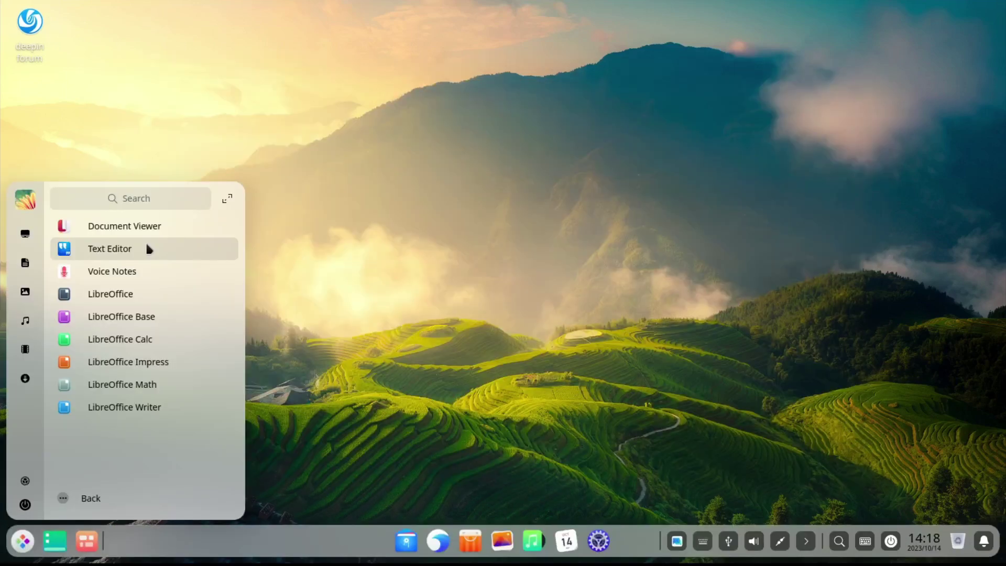
left_click(148, 246)
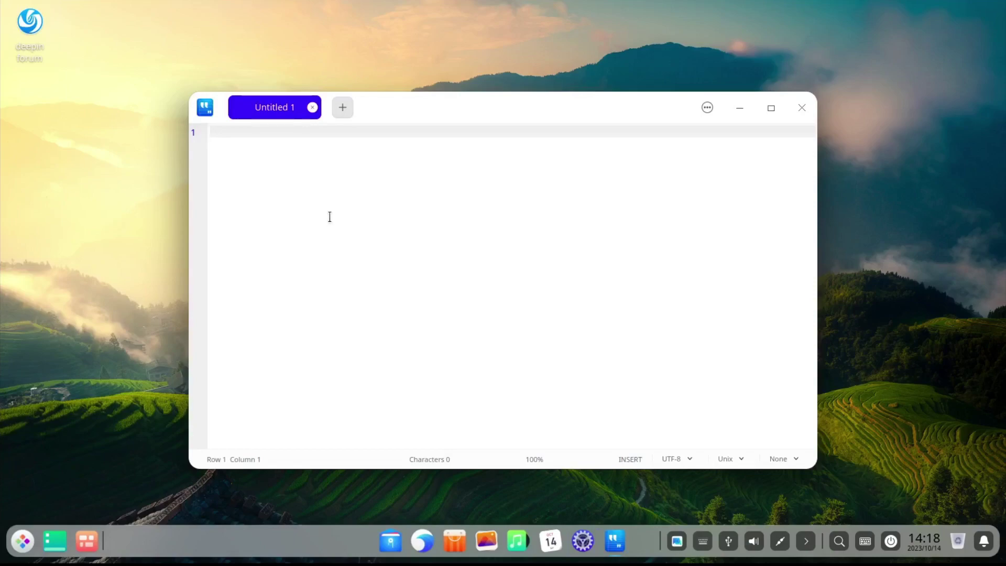
Step: Type sample text and draw a freehand curve on the Draw canvas
type("dsdfd")
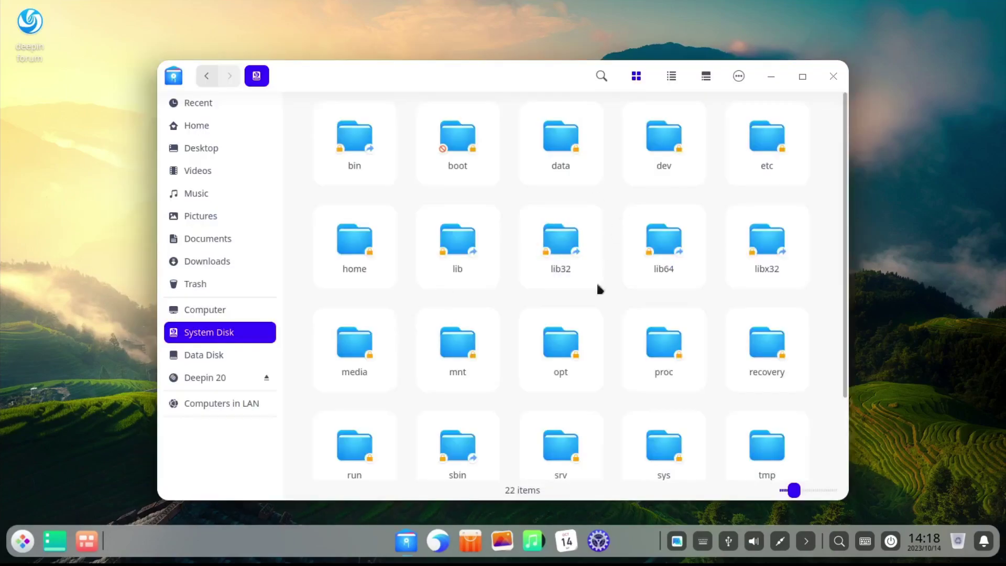
scroll(597, 294, "down", 3)
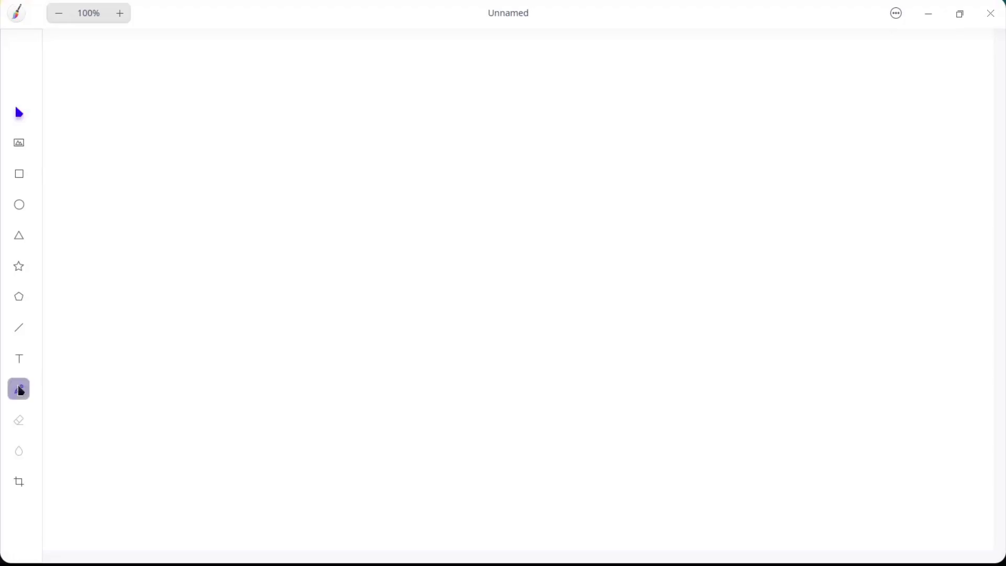
mouse_move(257, 166)
left_mouse_down()
mouse_move(541, 295)
mouse_move(675, 197)
left_mouse_up()
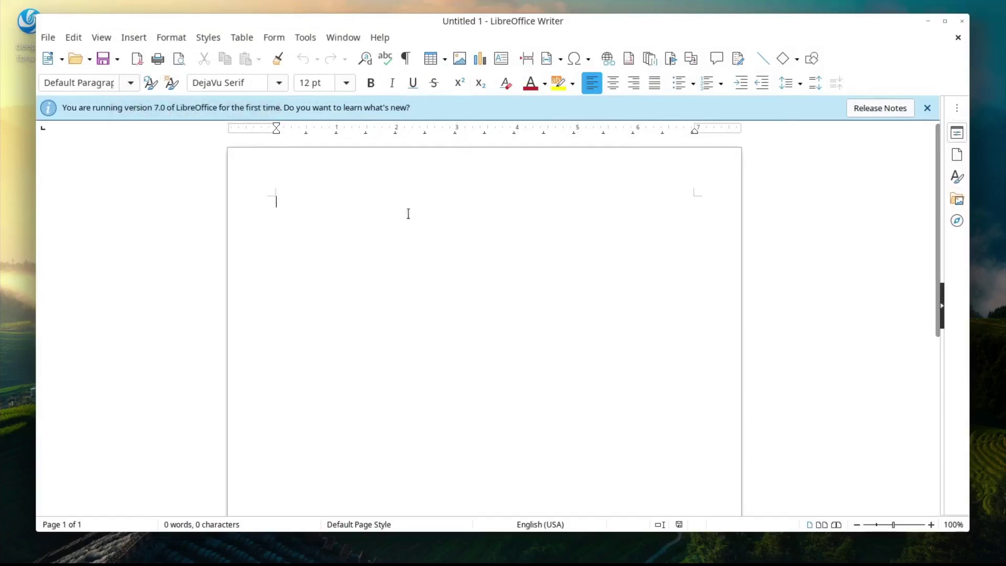
Step: Look through Writer's File menu, then set the blue swirl as the desktop-only wallpaper
left_click(48, 38)
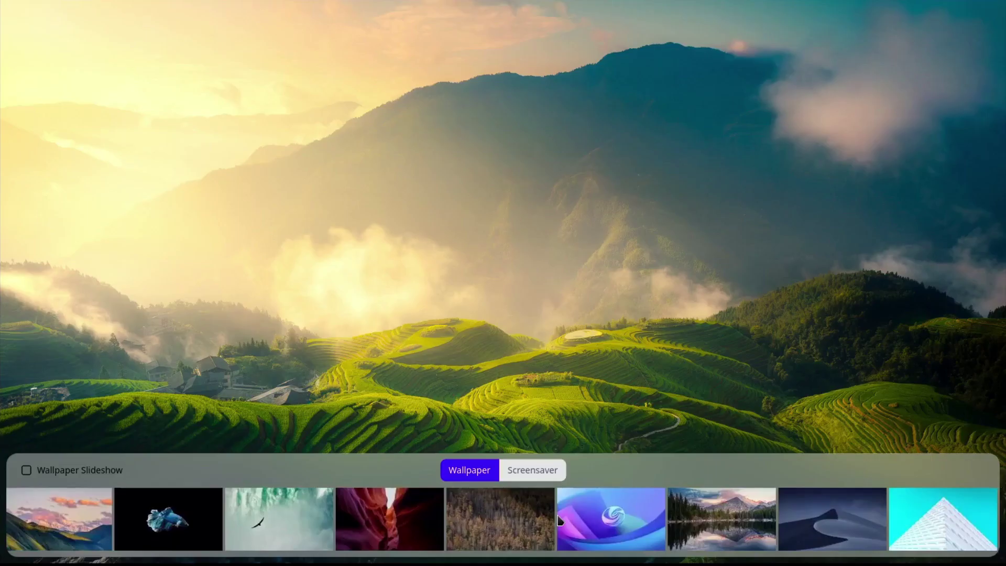
left_click(626, 531)
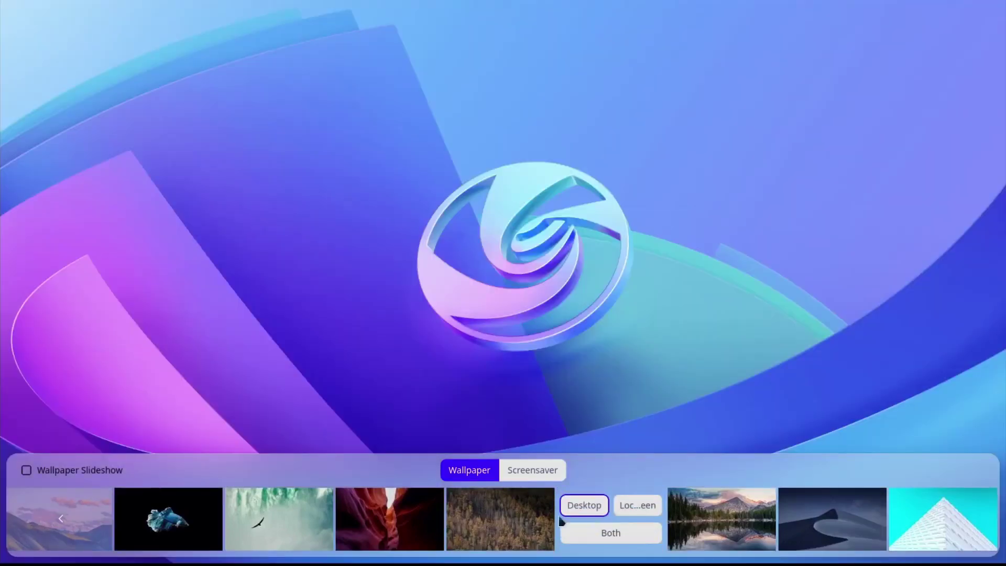
left_click(583, 506)
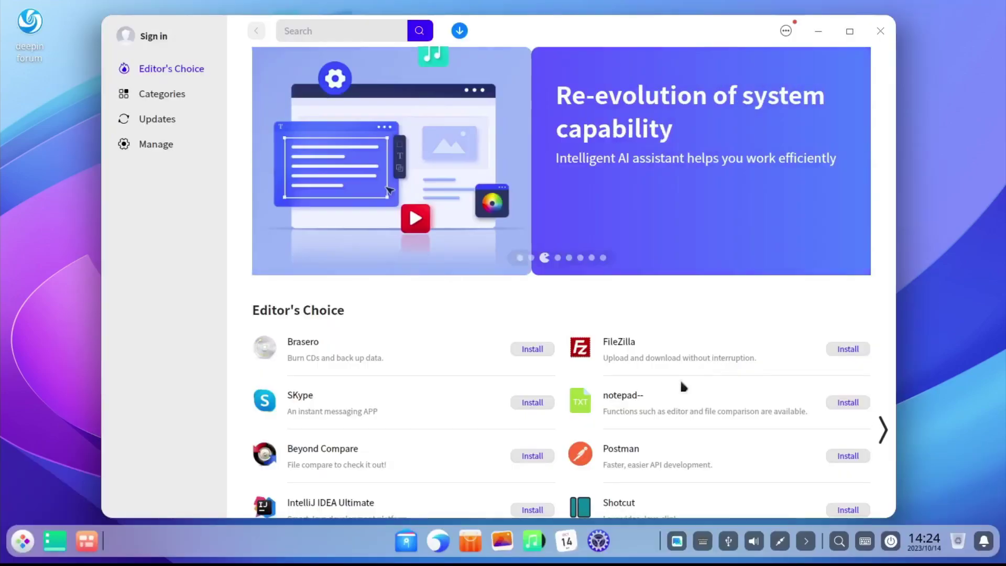
Step: Open notepad-- from Editor's Choice and refresh the page after loading fails
scroll(637, 403, "down", 1)
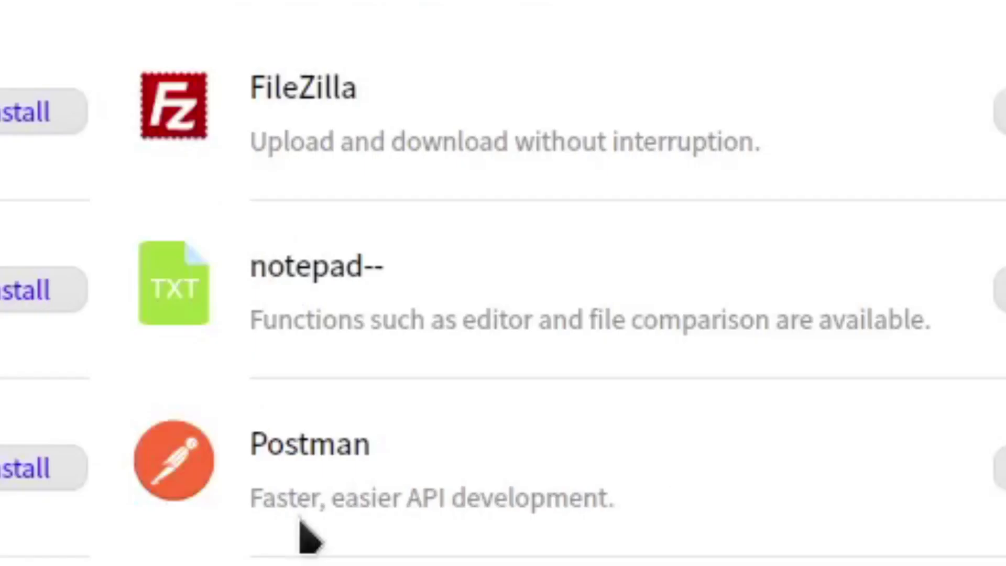
left_click(390, 285)
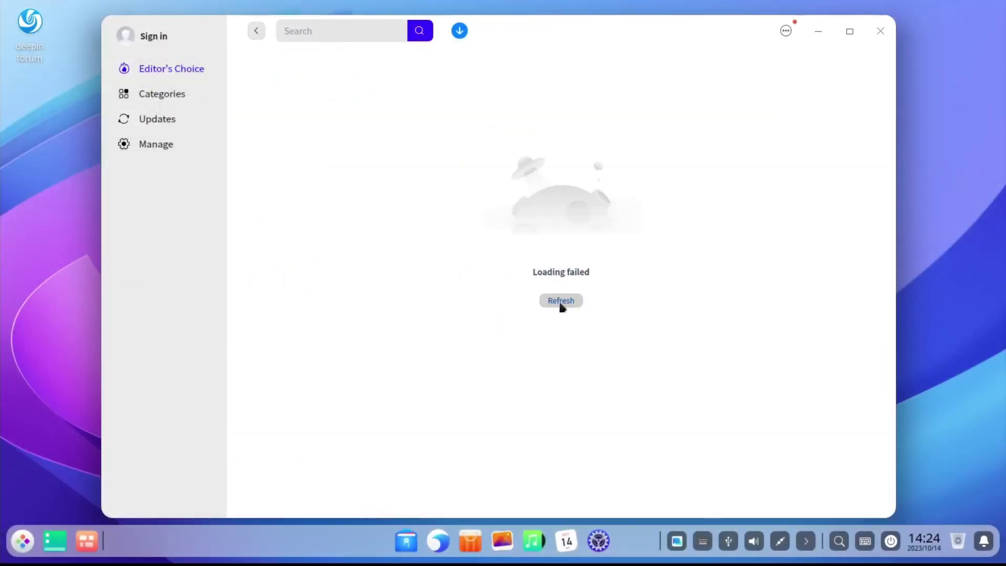
left_click(561, 301)
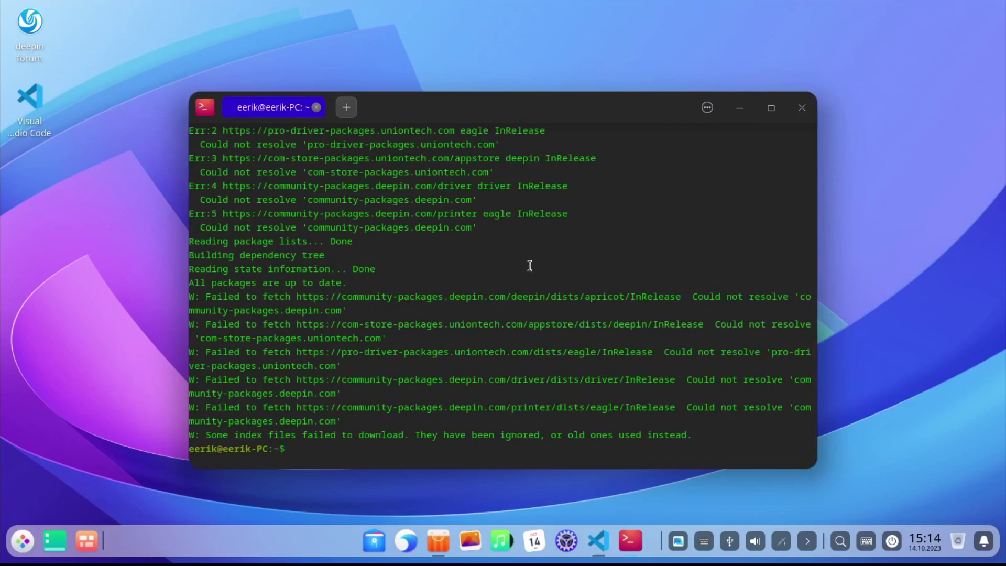
Step: Scroll through the Terminal's failed apt update output
scroll(530, 266, "up", 4)
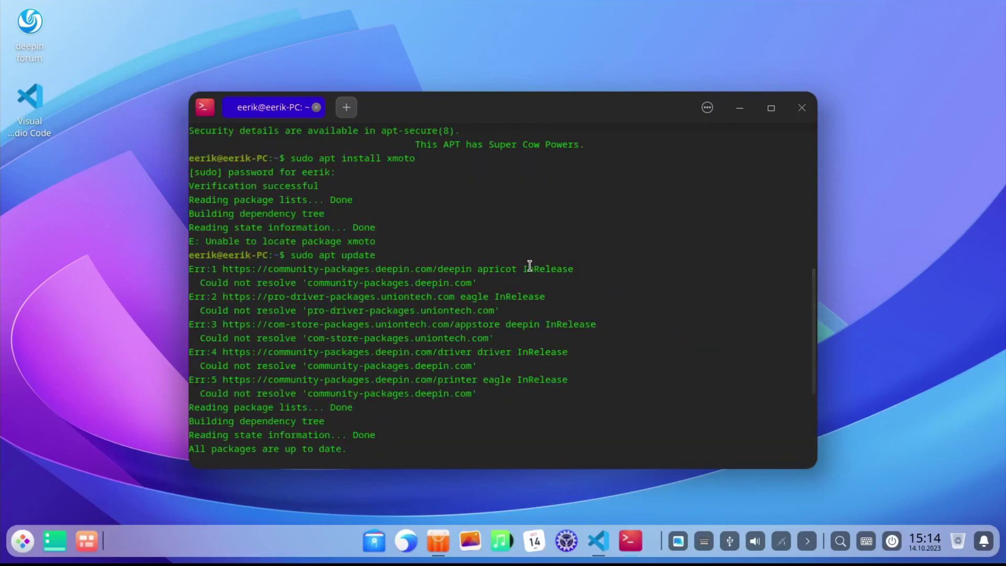
scroll(530, 265, "down", 4)
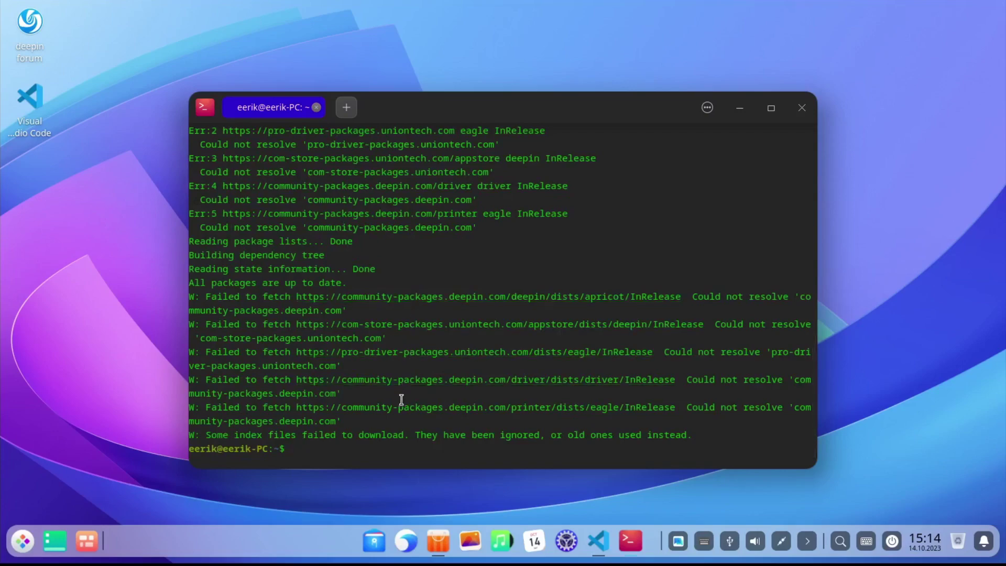
scroll(412, 372, "up", 3)
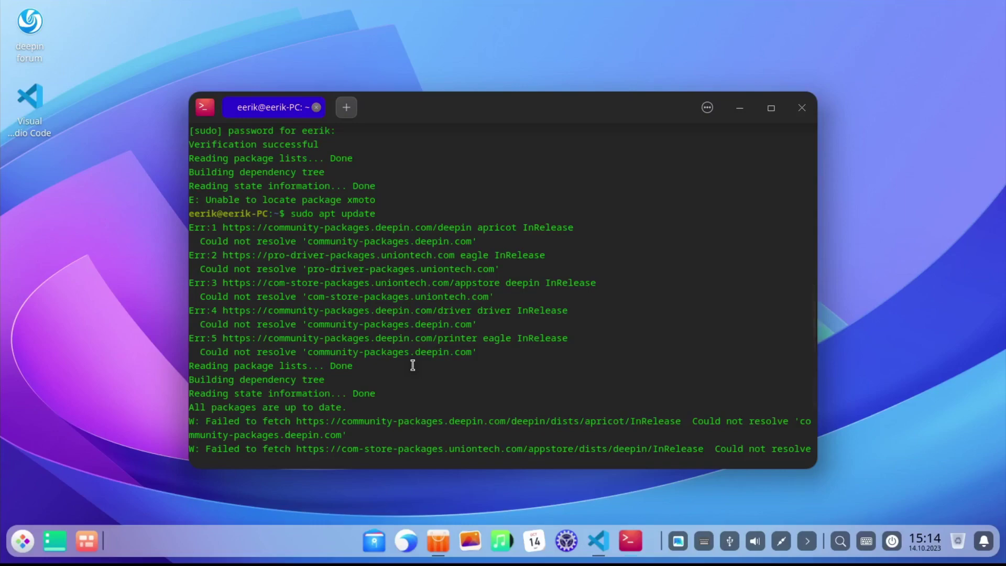
scroll(412, 366, "down", 3)
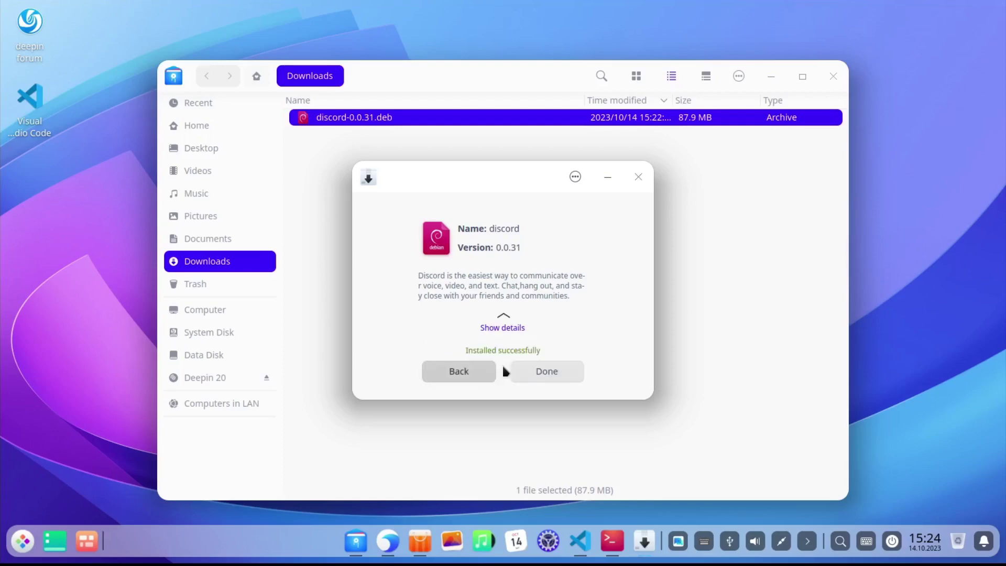
Step: Finish the Discord install, install Firefox ESR from its listing, and skip its welcome step
left_click(542, 371)
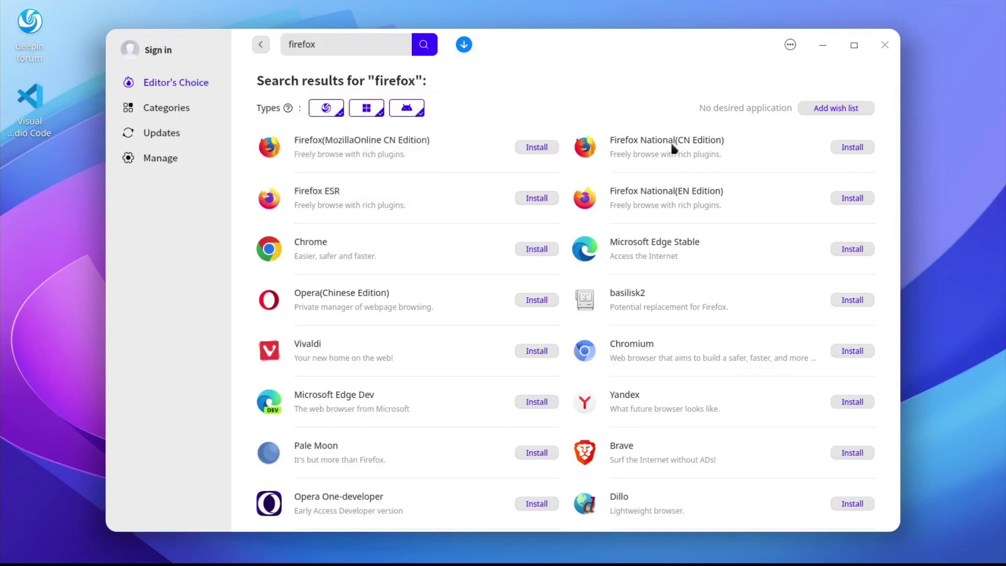
left_click(462, 207)
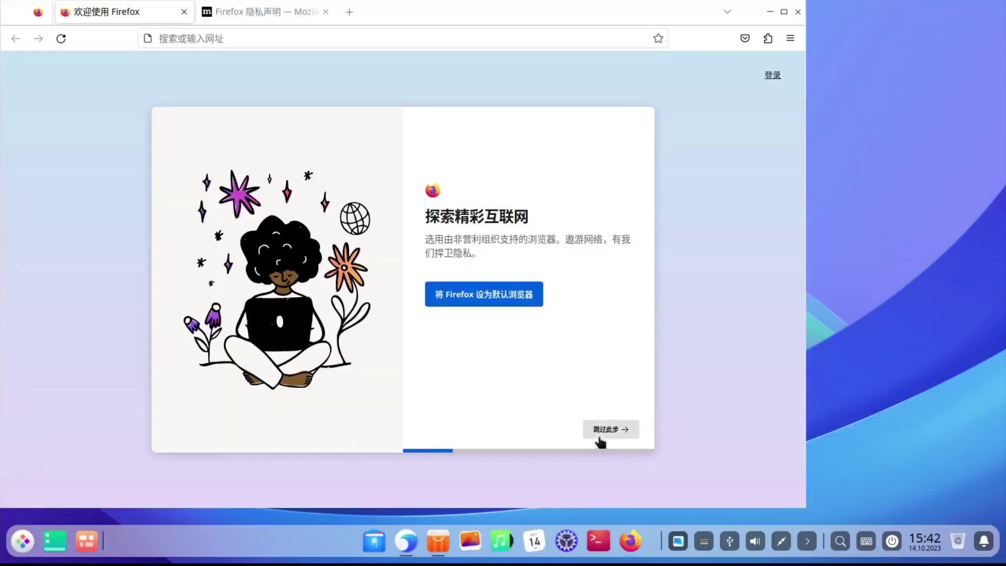
left_click(598, 430)
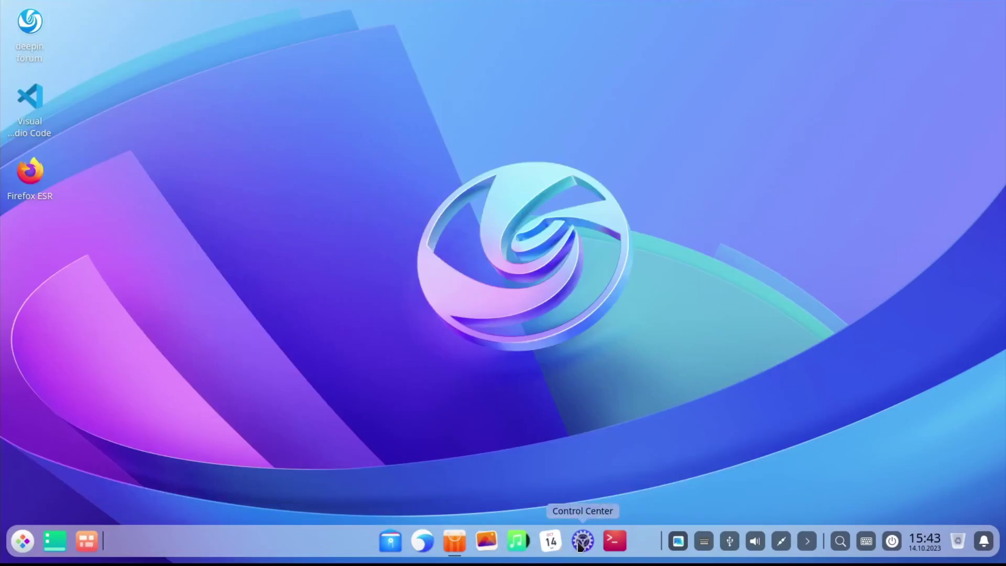
Step: Go to the System Language page under Keyboard and Language in Control Center
left_click(583, 546)
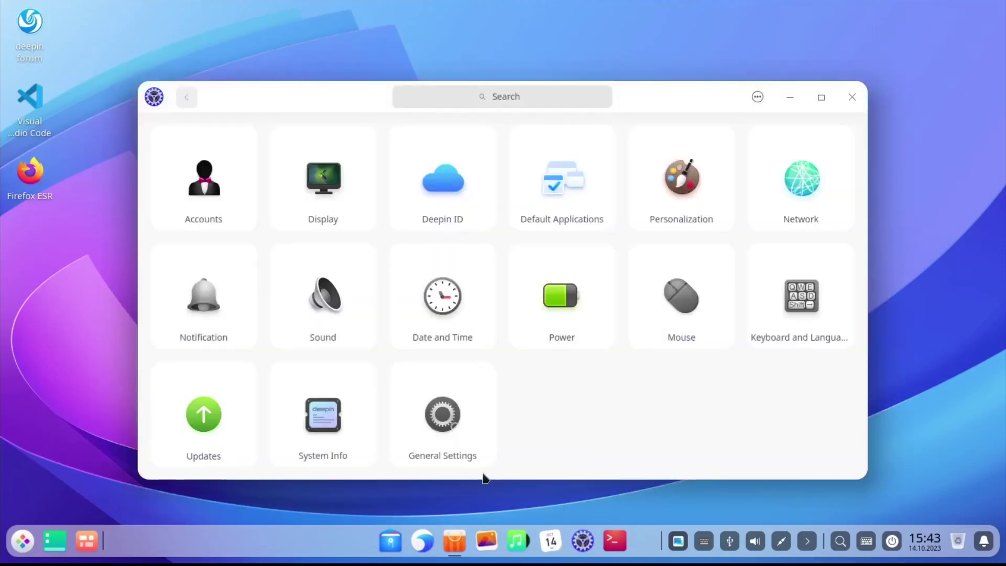
left_click(823, 280)
left_click(333, 178)
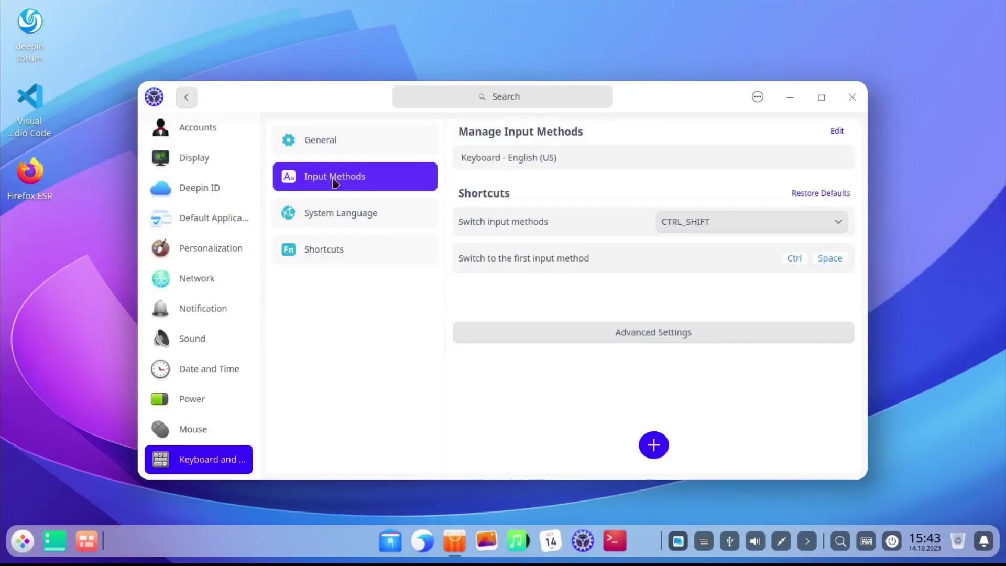
left_click(337, 213)
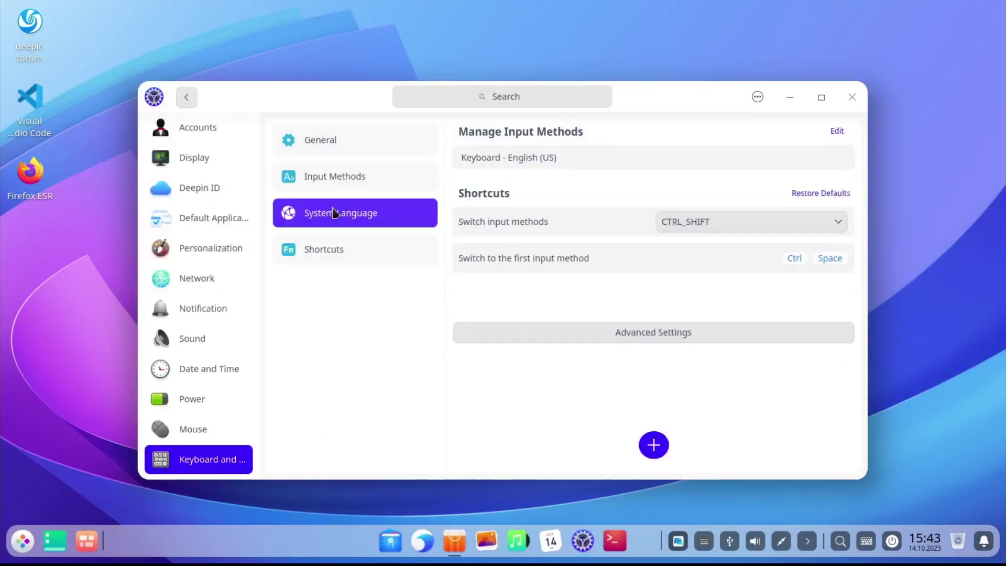
Step: Add Eesti - Estonian to the language list and make it the system language
left_click(653, 454)
scroll(594, 307, "down", 2)
scroll(595, 308, "down", 1)
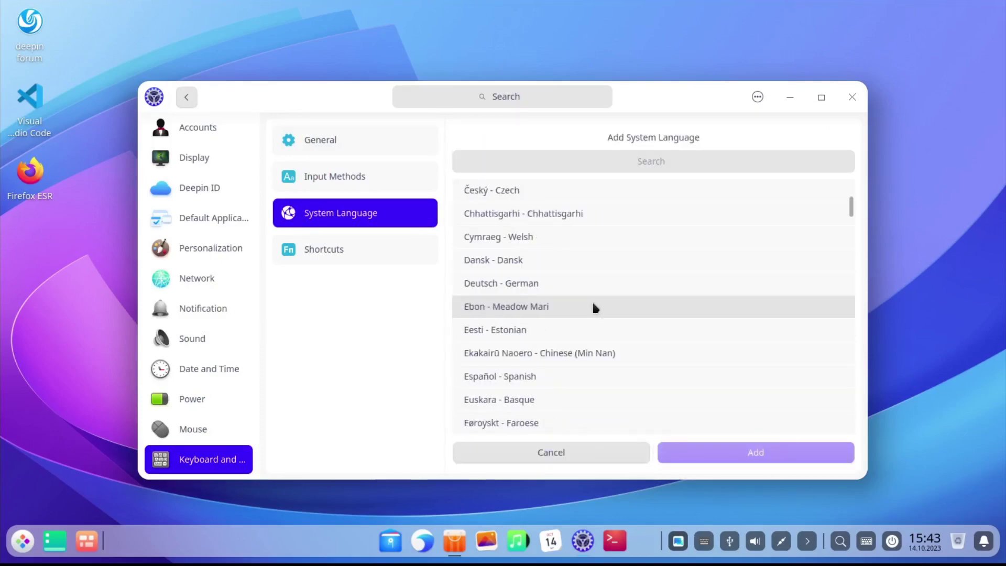
left_click(591, 329)
left_click(733, 454)
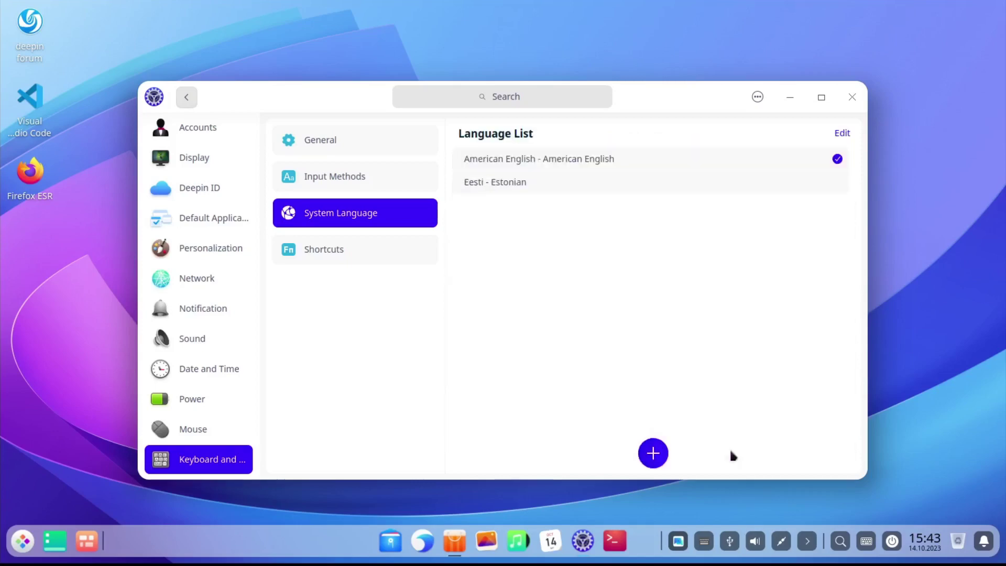
left_click(581, 182)
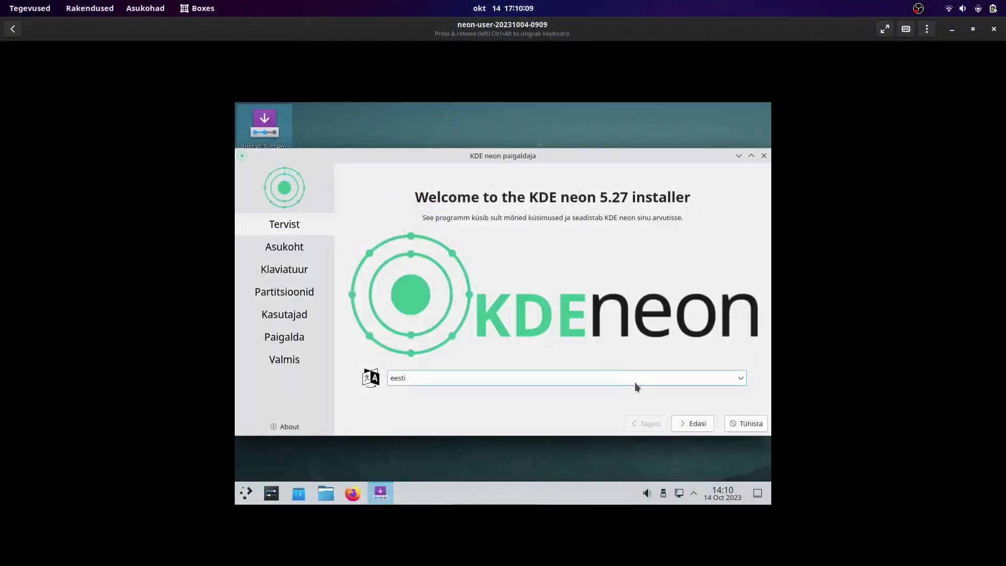
Step: Set the installer's timezone to Tallinn on the location map
left_click(700, 424)
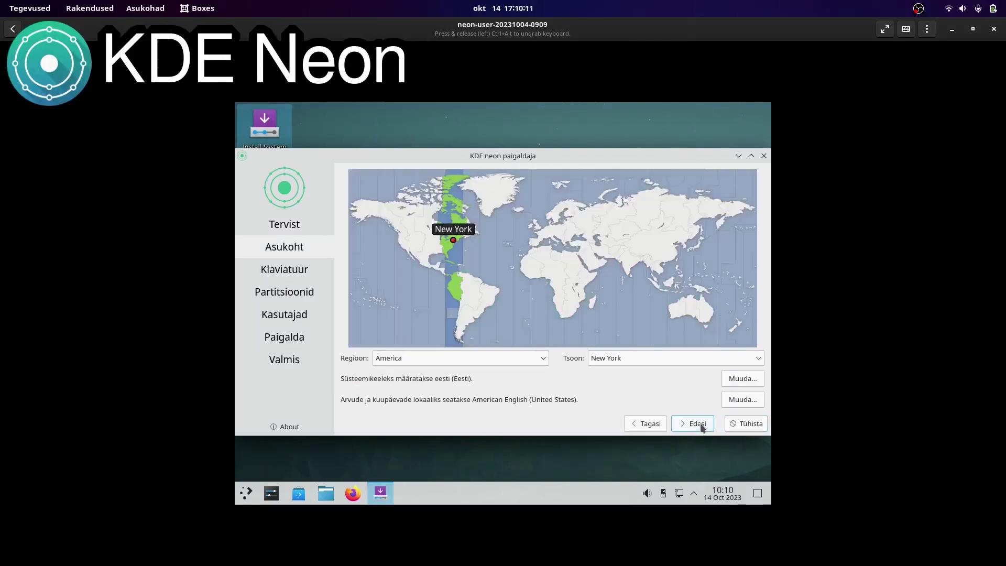
left_click(535, 239)
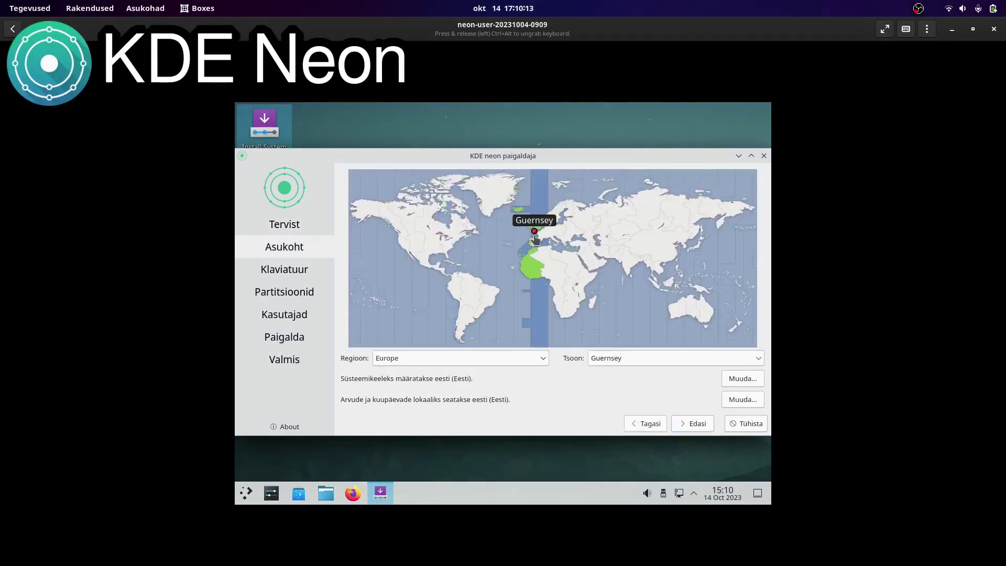
left_click(542, 224)
left_click(562, 226)
left_click(566, 222)
left_click(568, 220)
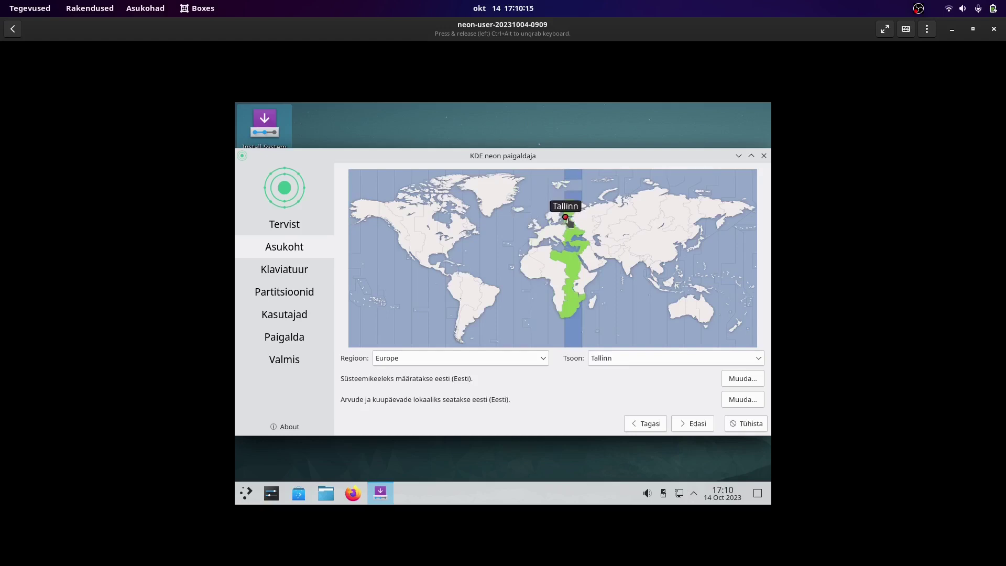
Step: Accept the Estonian keyboard, choose Tühjenda ketas to erase the disk, and enter the user's name
left_click(693, 424)
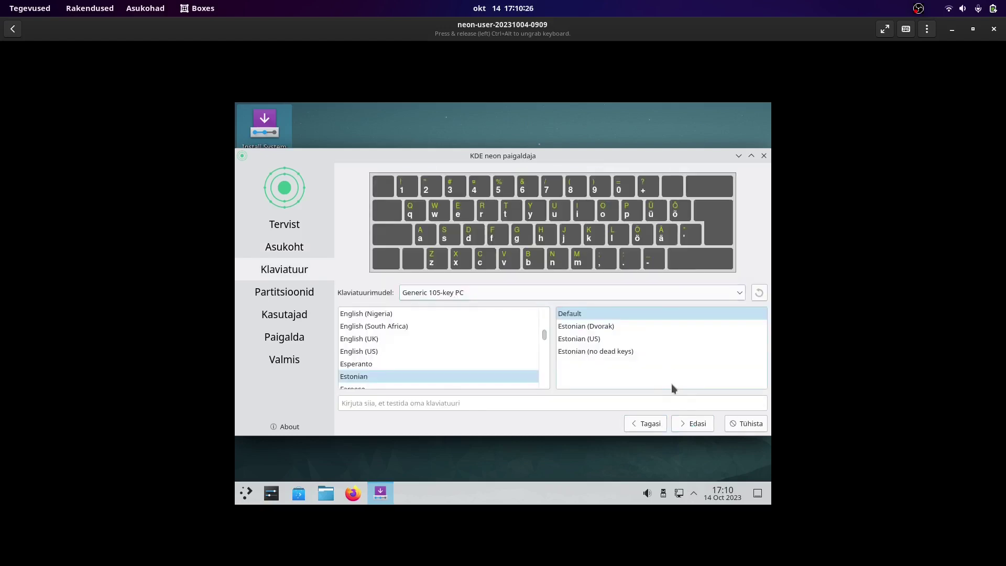
left_click(696, 424)
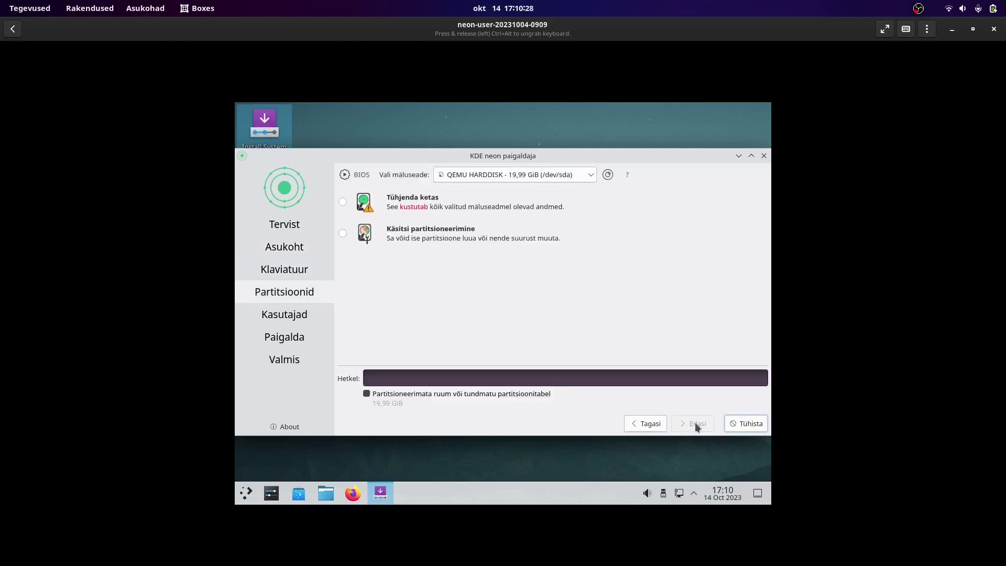
left_click(341, 202)
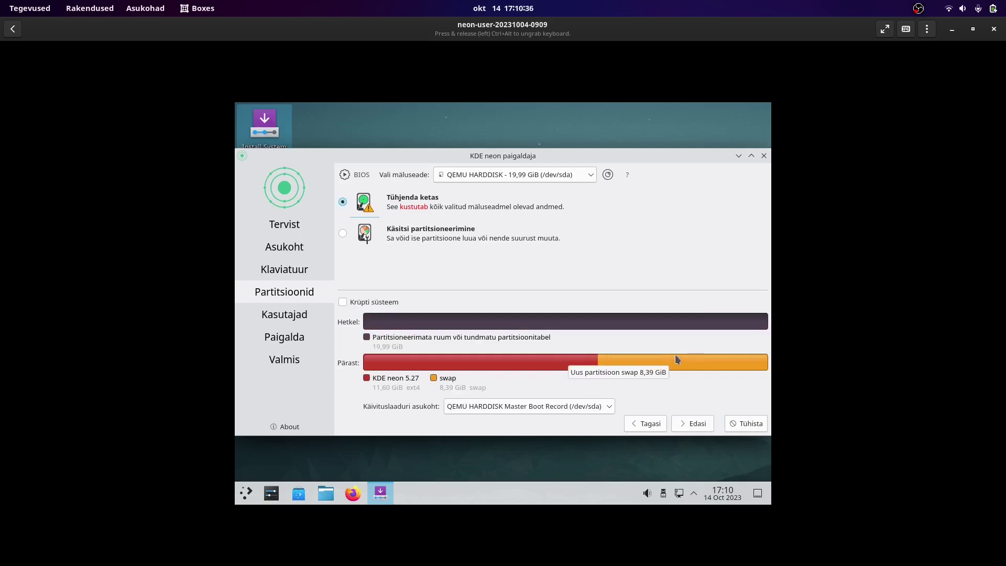
left_click(686, 425)
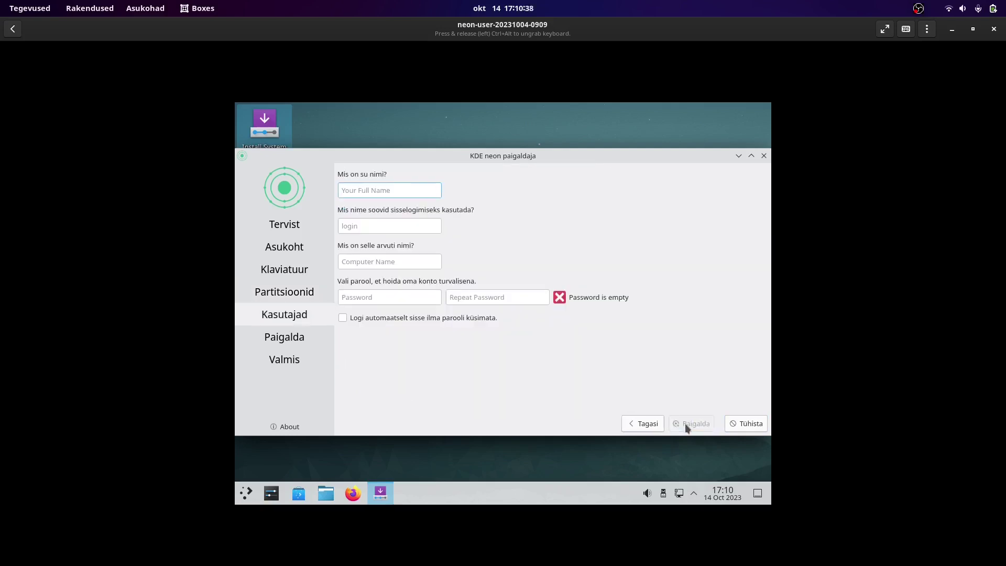
type("eer")
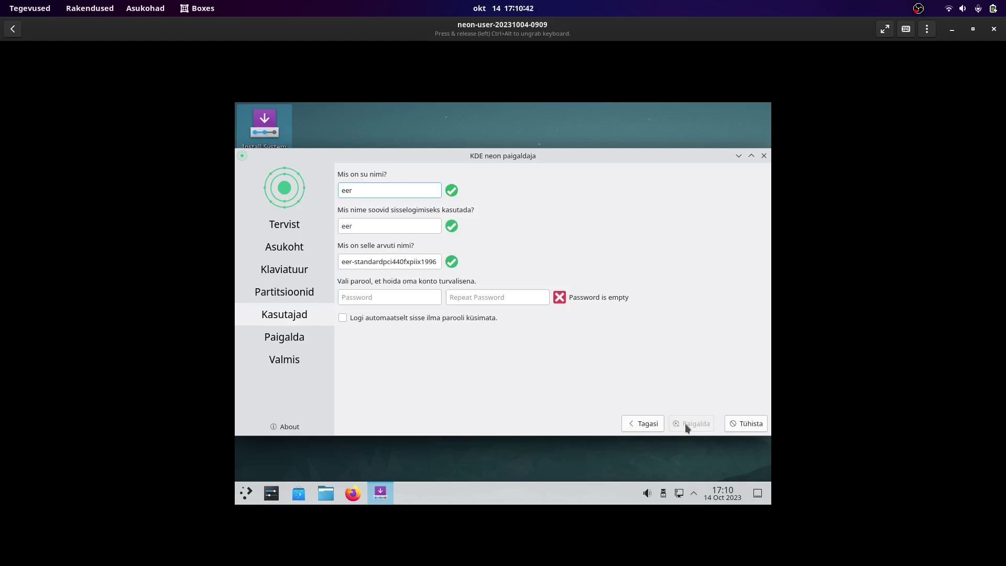
type("ik")
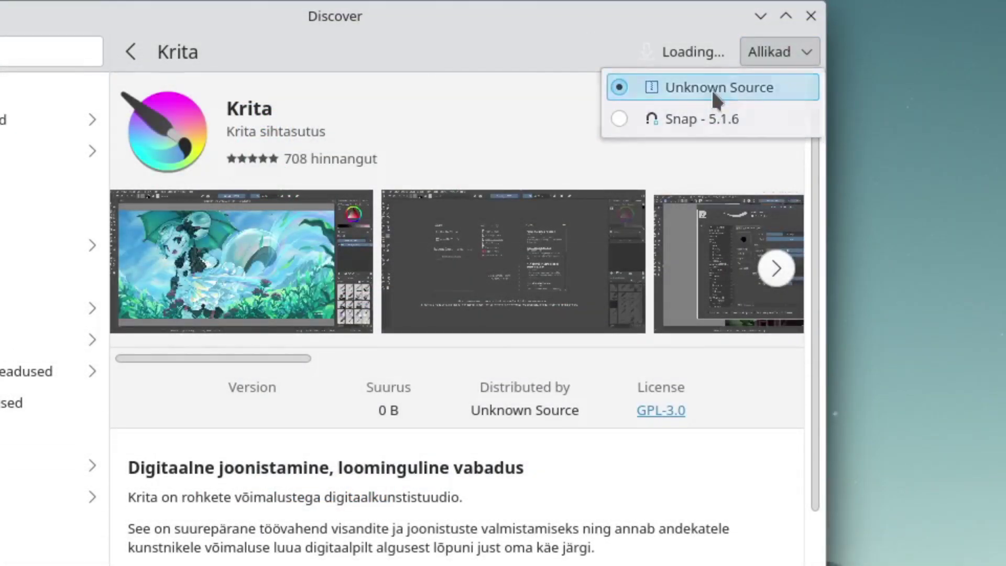
Step: Check Krita's sources and keep the Unknown Source version
left_click(712, 89)
left_click(768, 52)
left_click(758, 80)
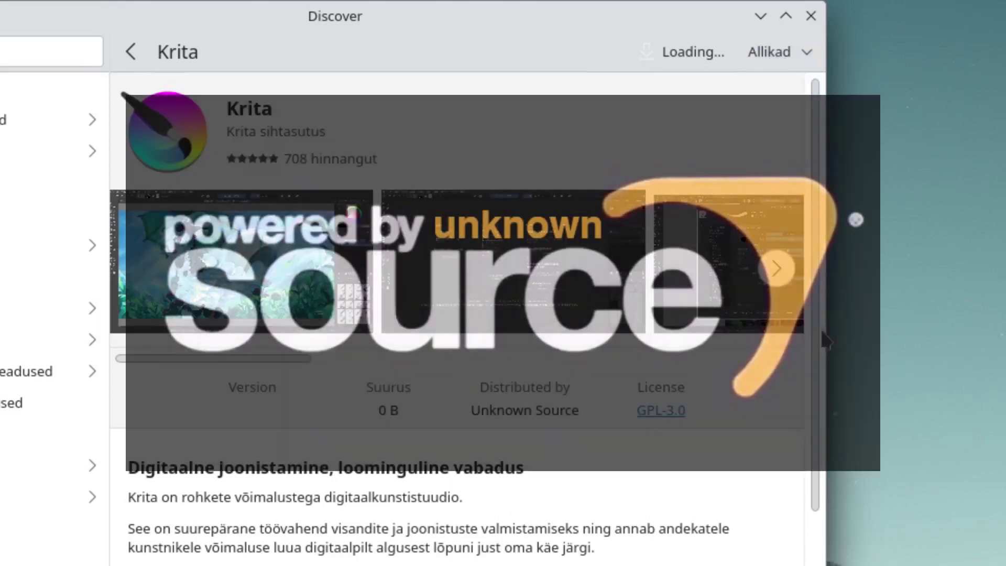
left_click_drag(817, 336, 878, 78)
Step: Browse All Applications and Mängud, then request a restart to finish the update
left_click(31, 88)
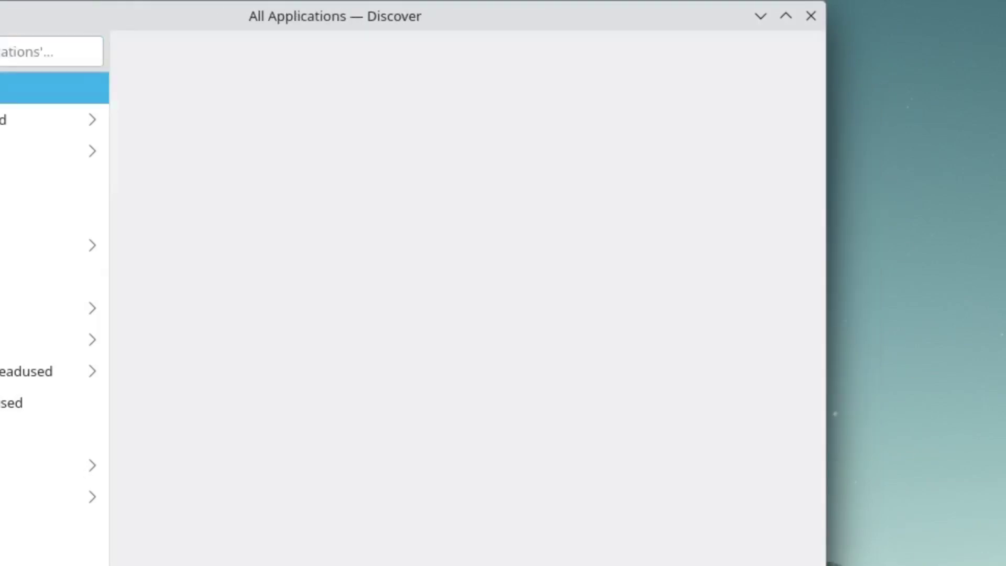
left_click(52, 339)
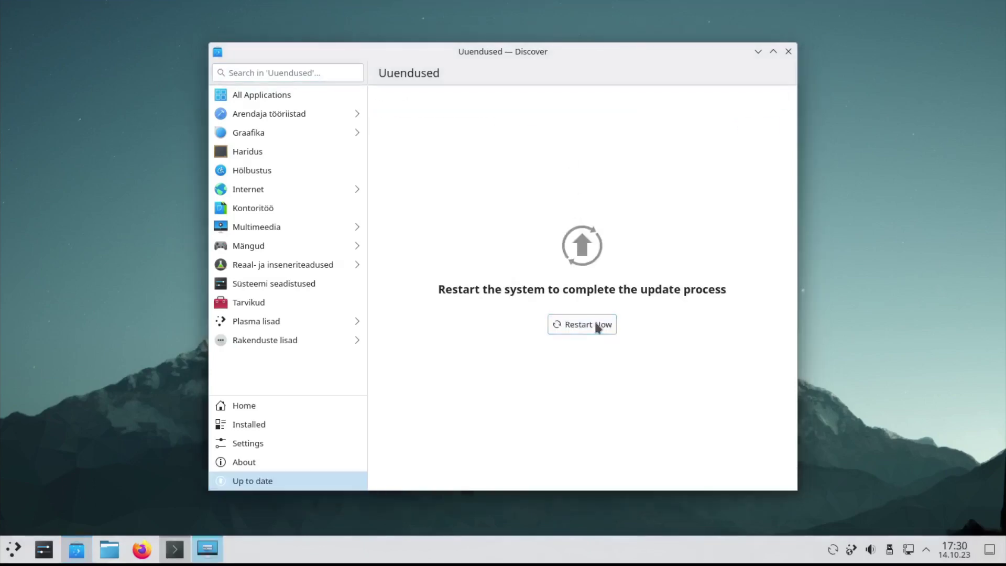
left_click(596, 324)
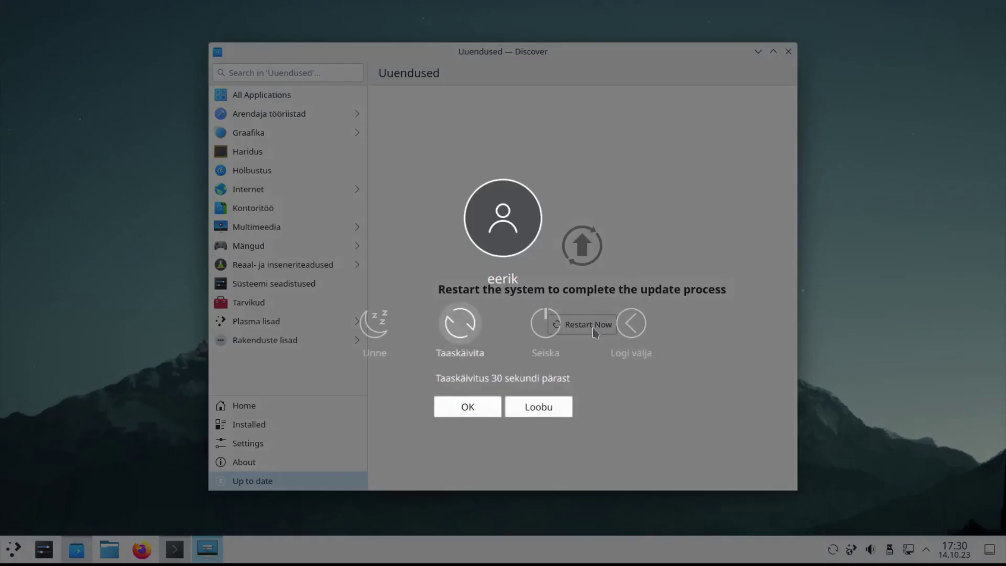
Step: Confirm the restart of the KDE neon machine and boot Neon GNU/Linux from the GRUB menu
left_click(468, 408)
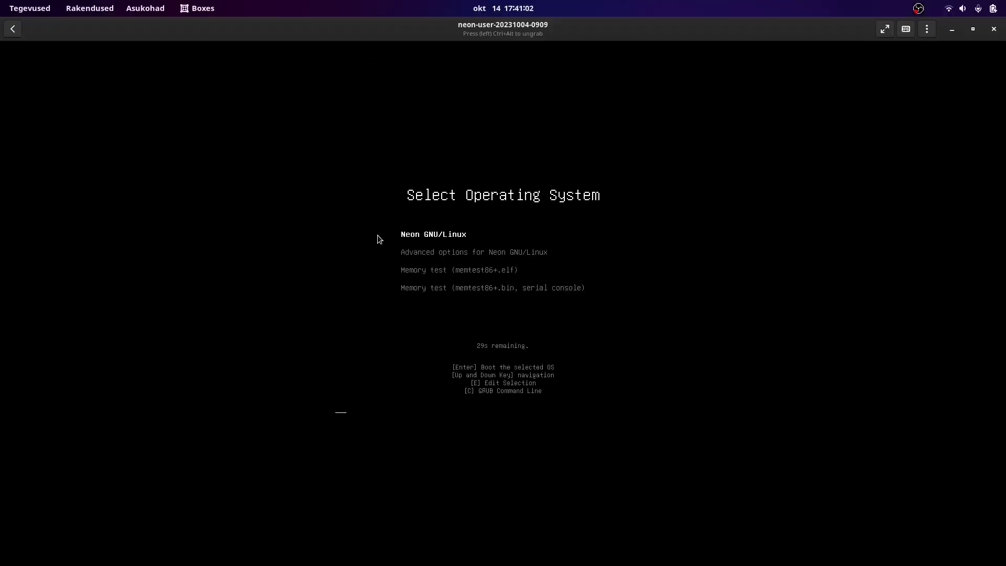
key("Up")
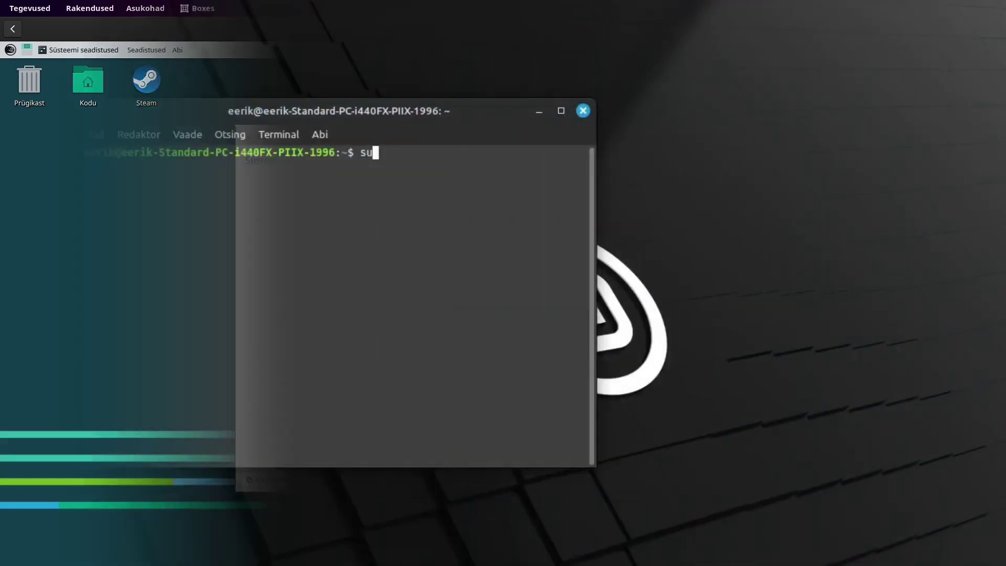
Step: Run 'sudo apt install gnome' and enter the administrator password
type("udo ap")
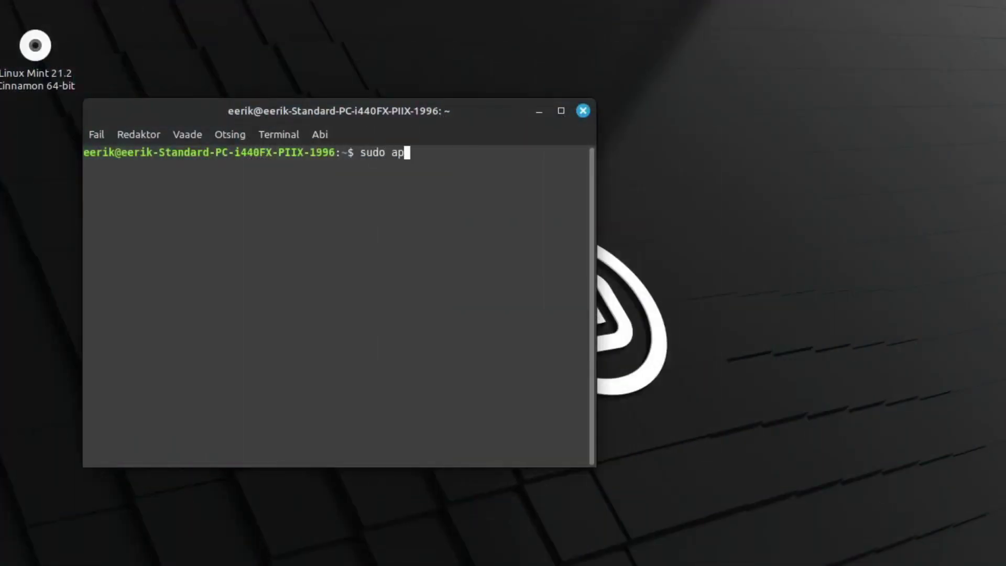
type("t install gnome")
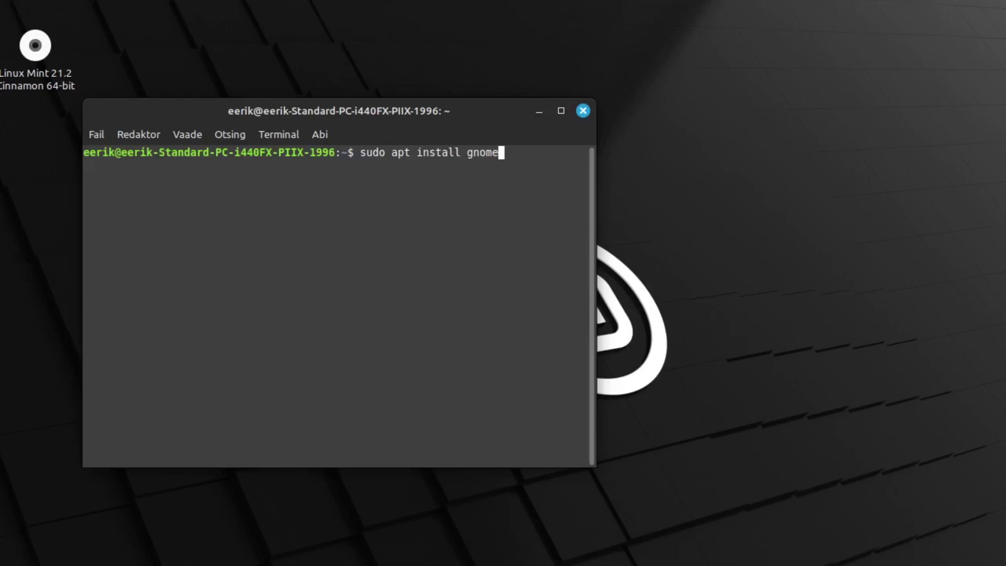
key("Return")
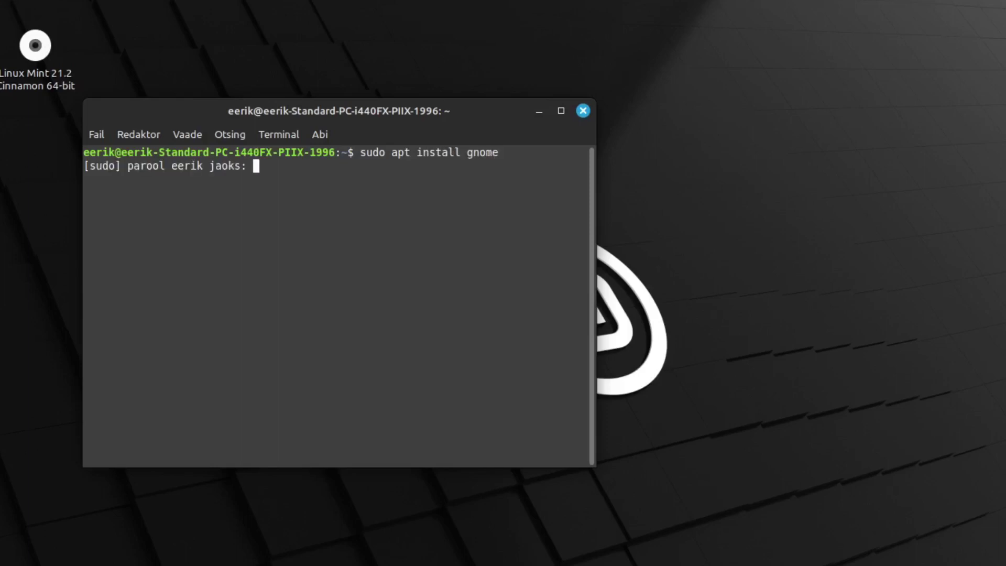
type("****")
key("BackSpace")
key("BackSpace")
key("BackSpace")
key("BackSpace")
type("**")
key("Return")
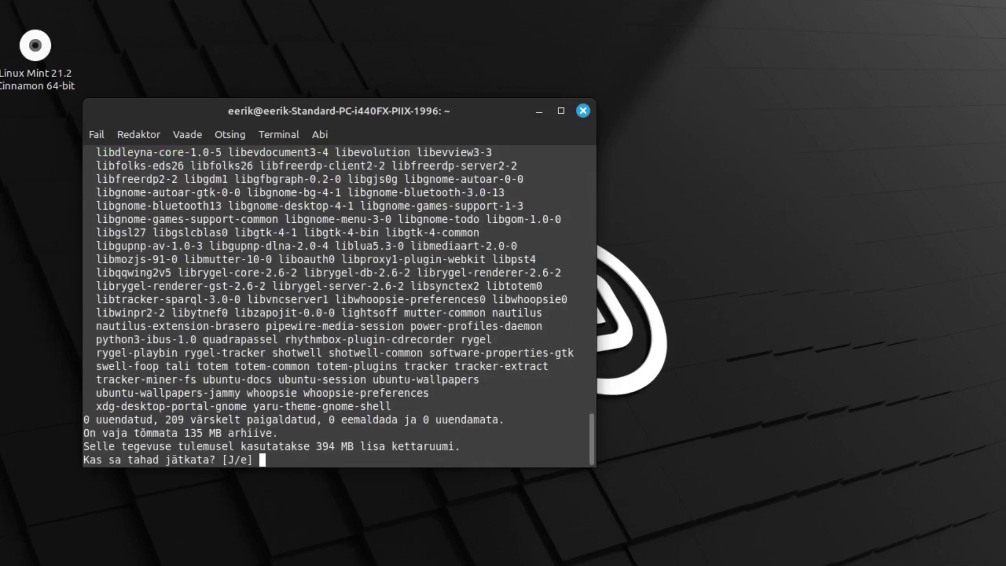
Step: Answer j and y at the two [J/e] prompts so the 85 packages start downloading
type("j")
key("Return")
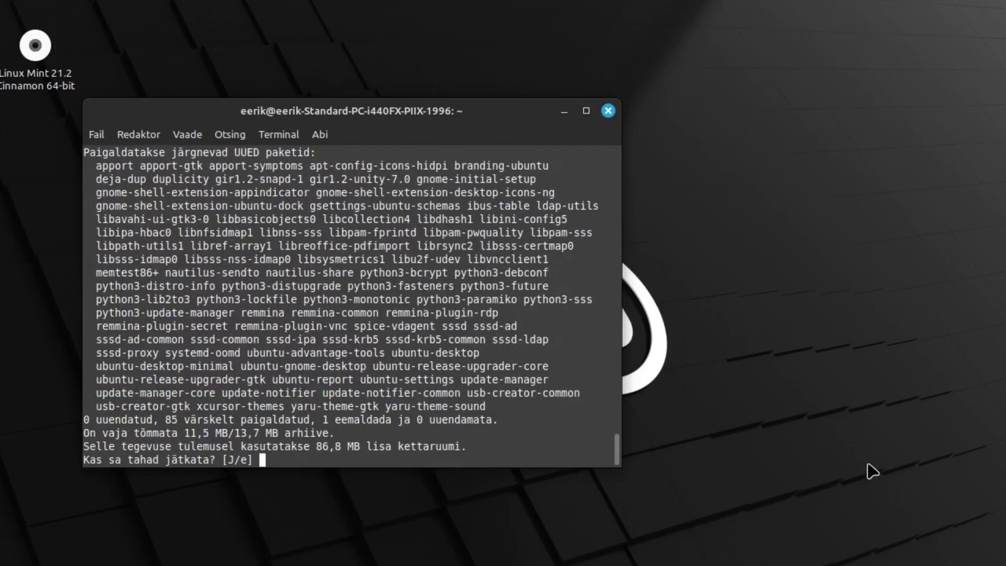
type("y")
key("Return")
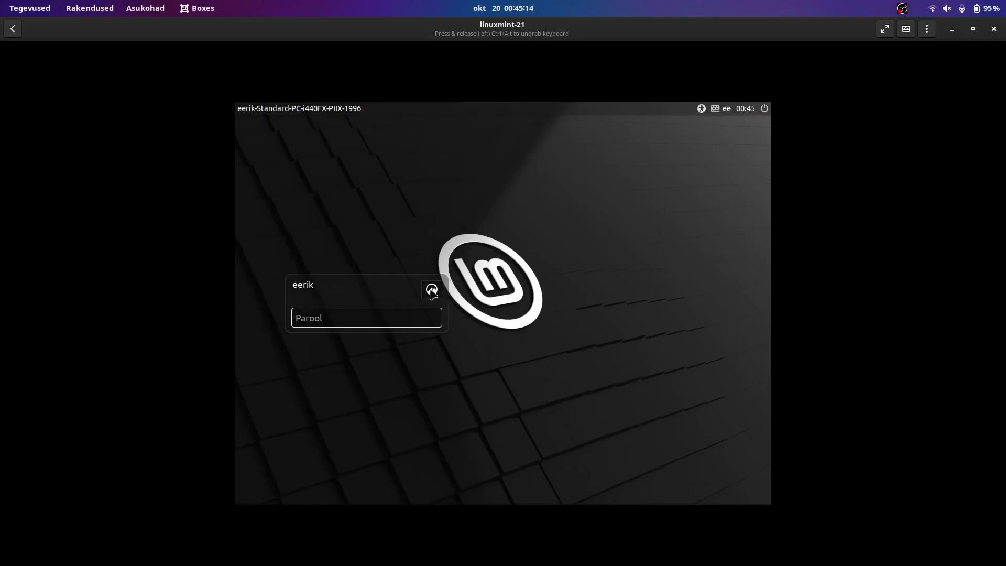
Step: Switch off the Panel mode toggle under Dock on the Välimus page
left_click(431, 289)
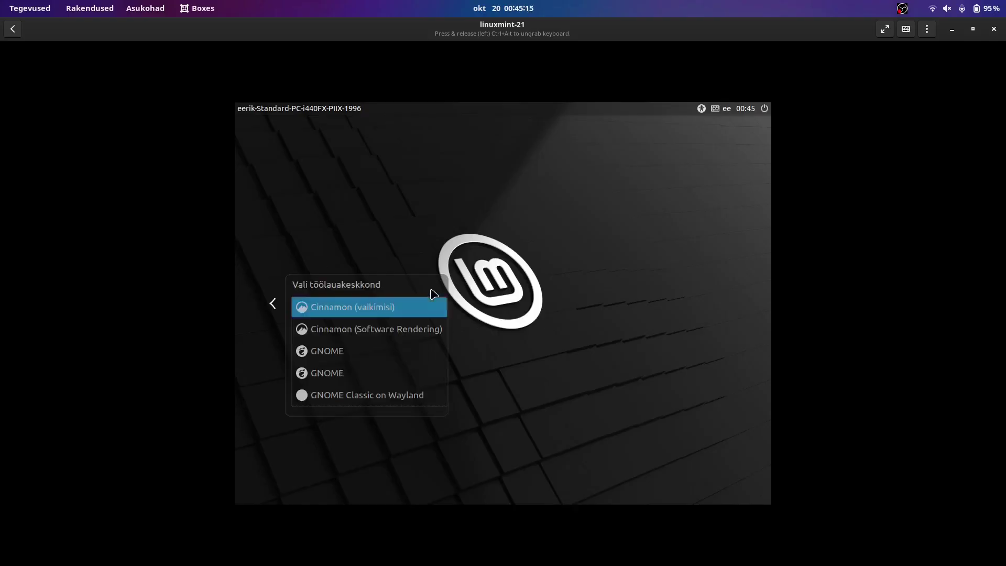
scroll(375, 371, "down", 5)
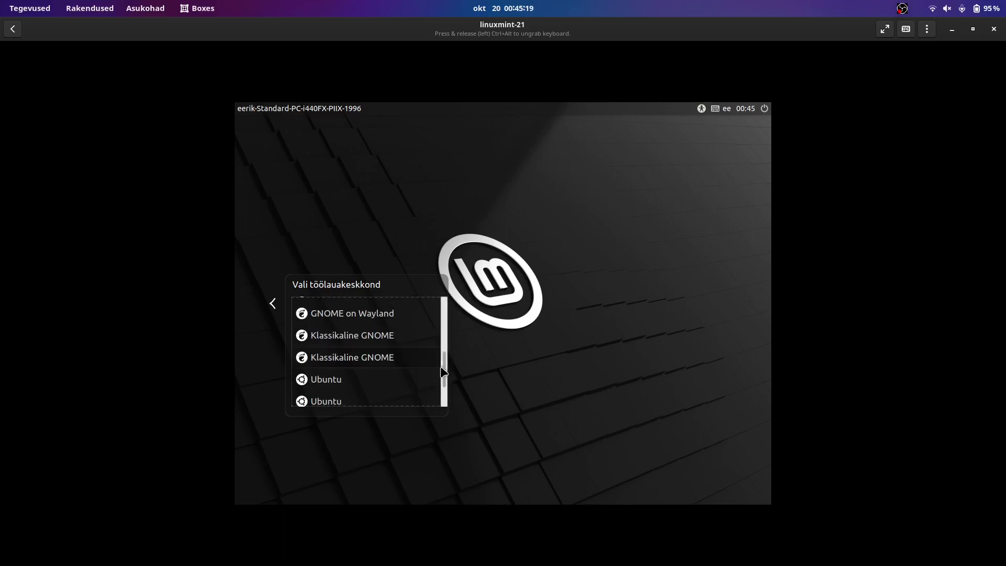
left_click_drag(442, 369, 454, 308)
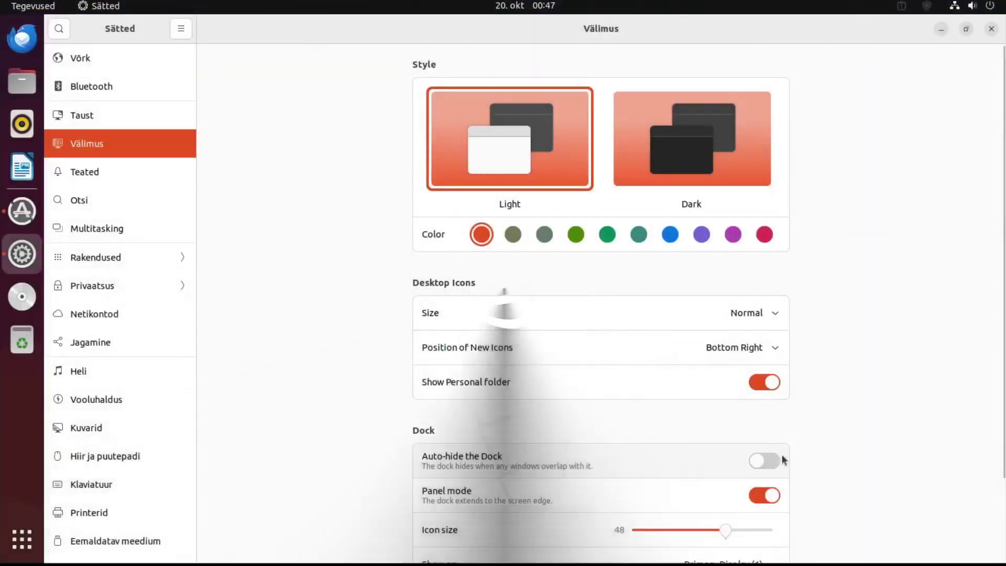
left_click(775, 496)
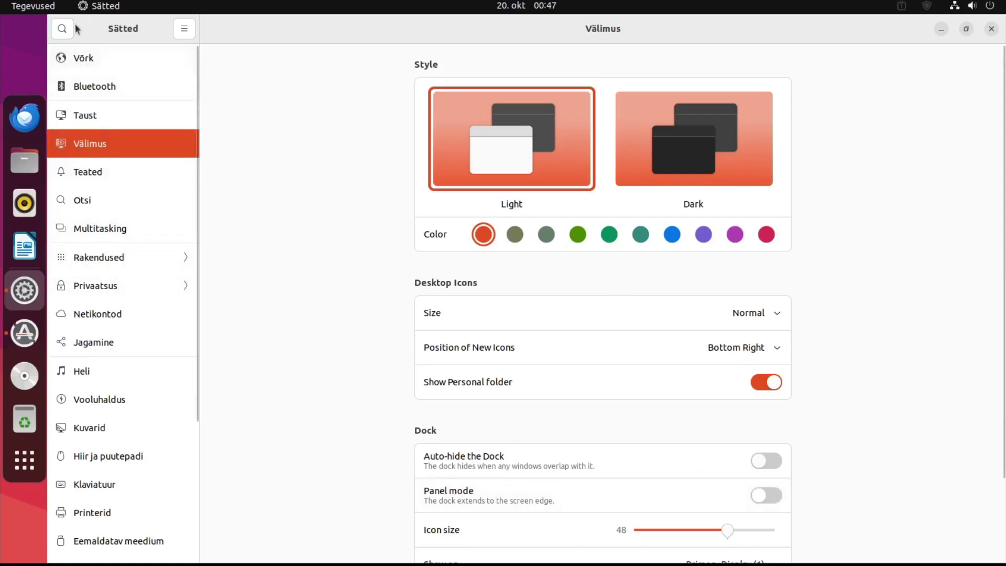
Step: Page through the app grid to the last page and back, then return to Settings
left_click(24, 460)
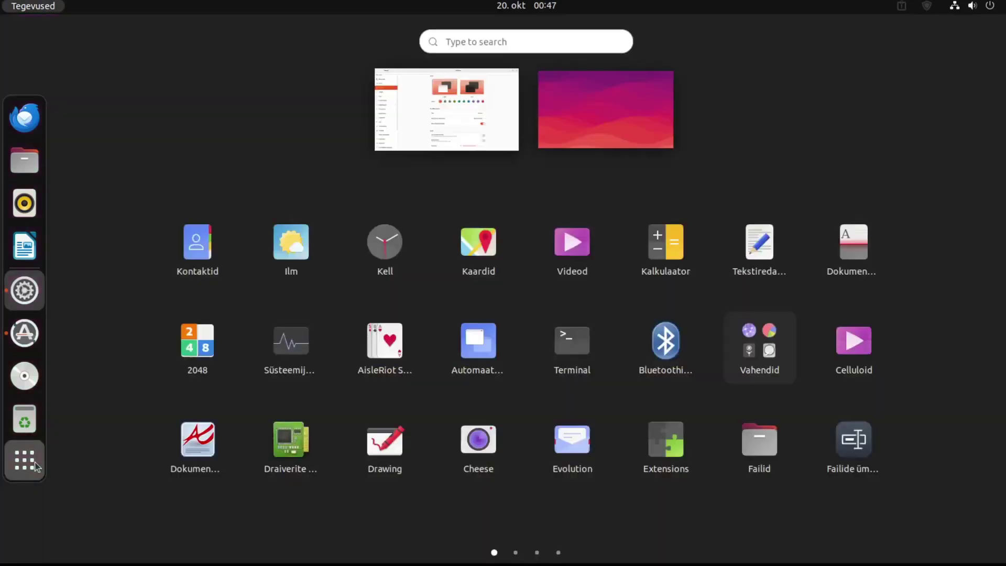
left_click(970, 379)
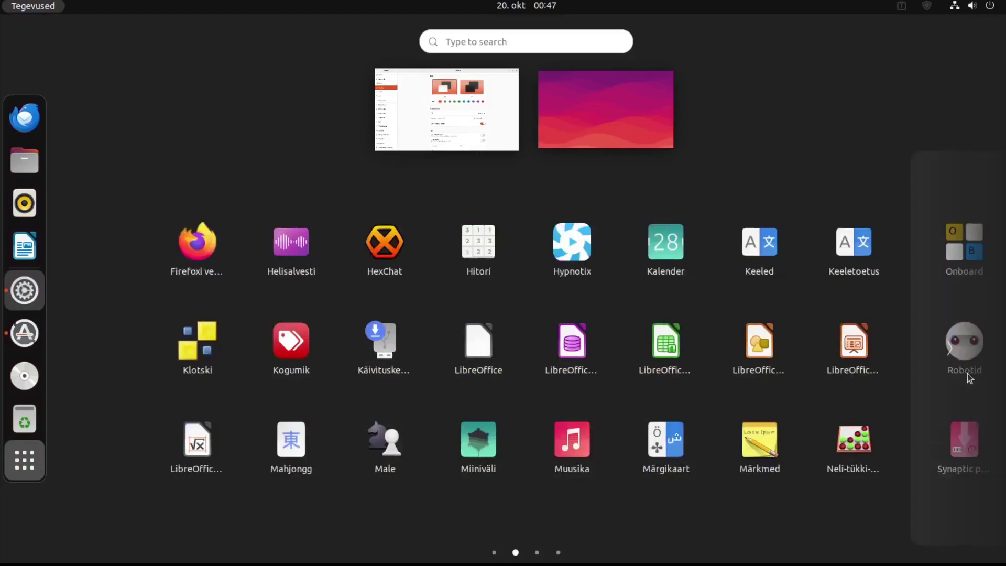
left_click(952, 349)
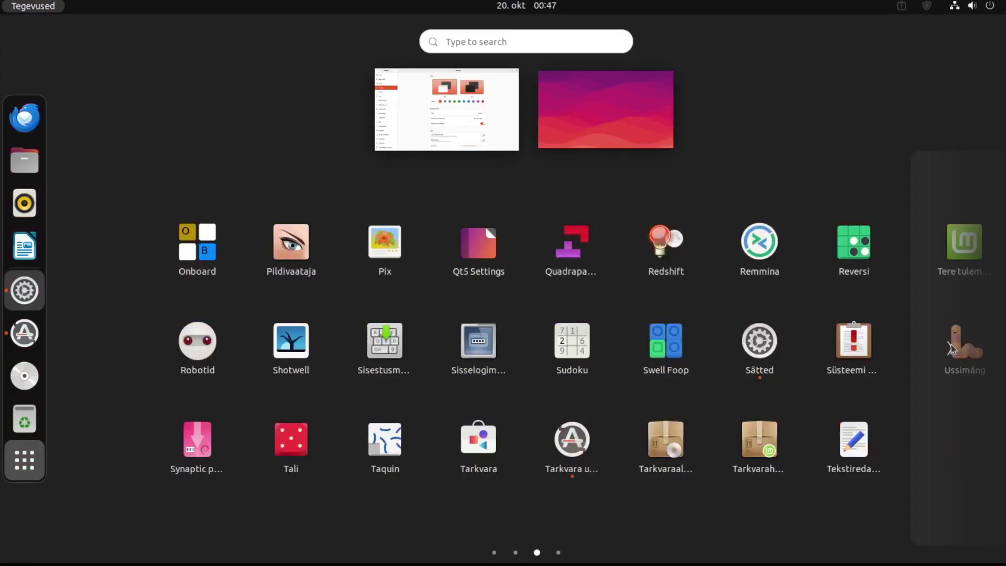
left_click(953, 348)
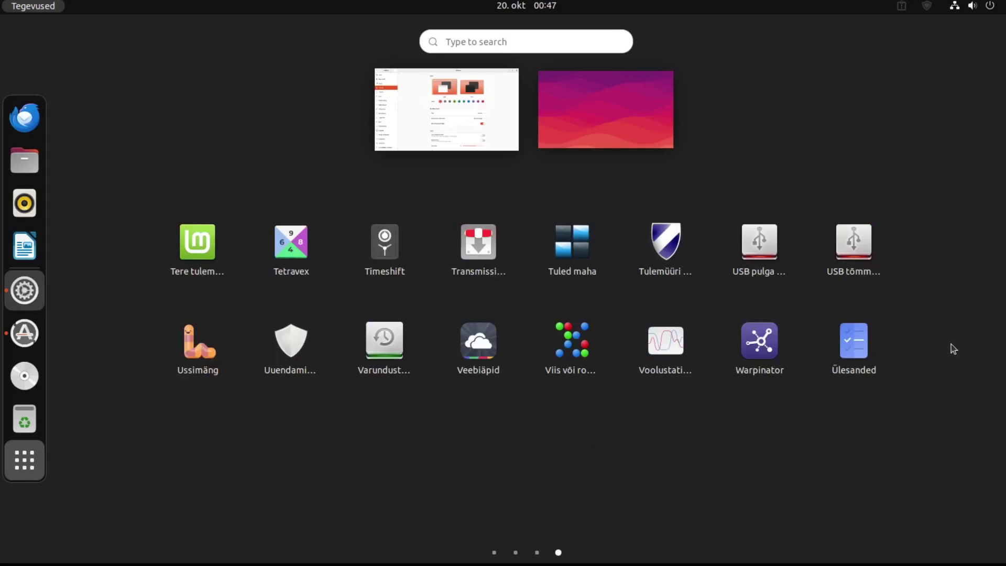
left_click(103, 329)
left_click(102, 329)
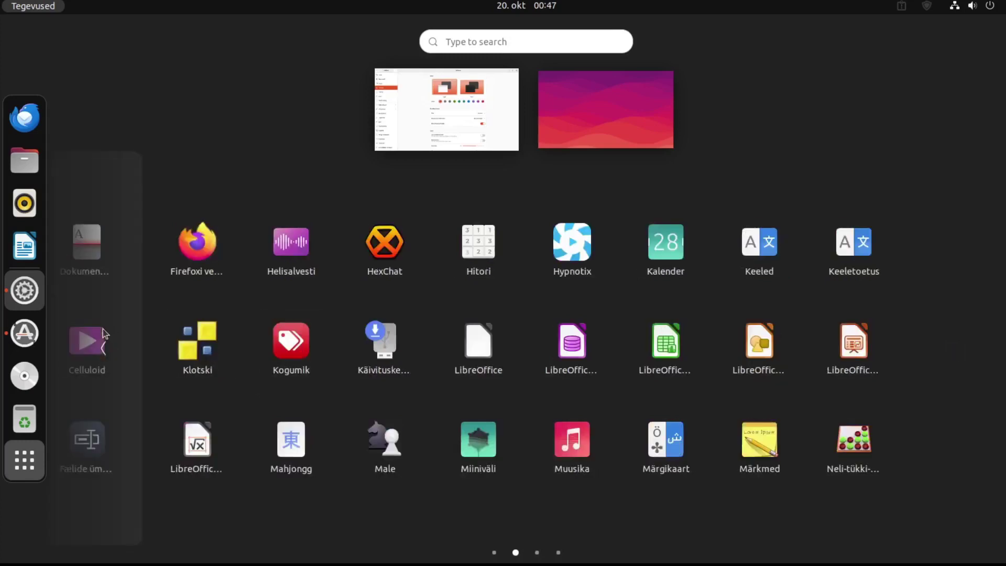
left_click(102, 329)
left_click(29, 456)
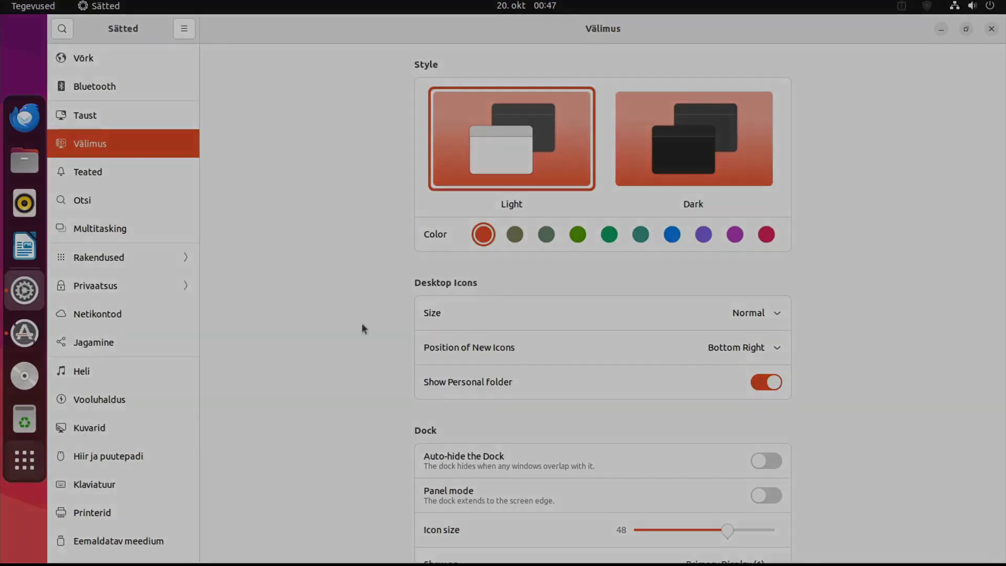